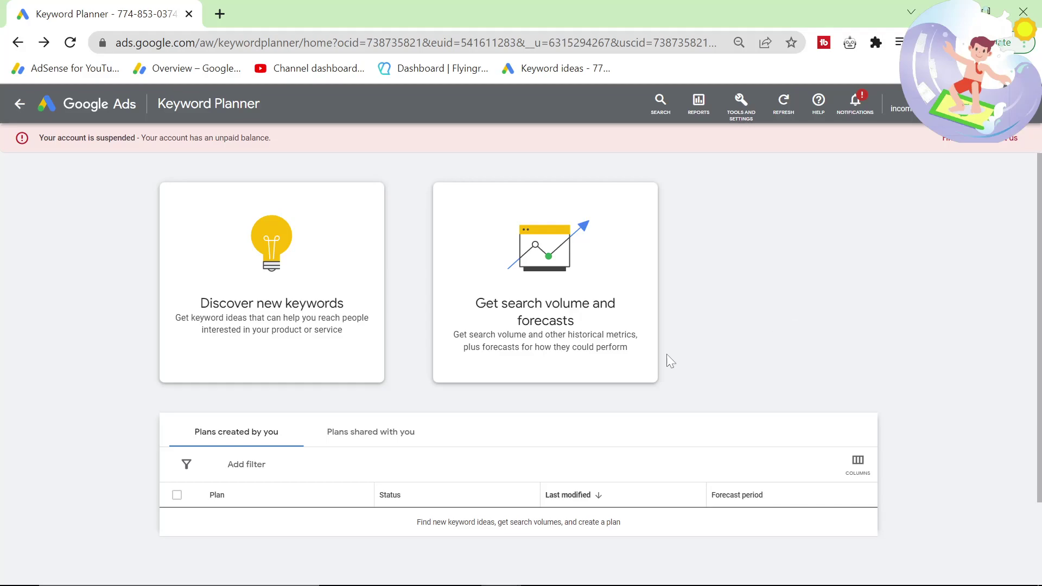
click(602, 366)
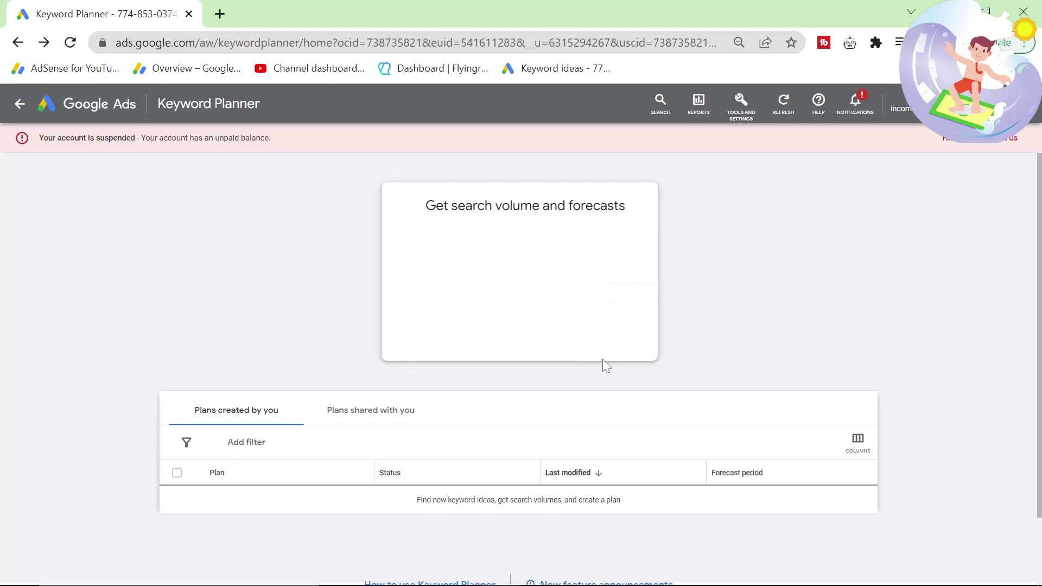
click(18, 42)
click(44, 42)
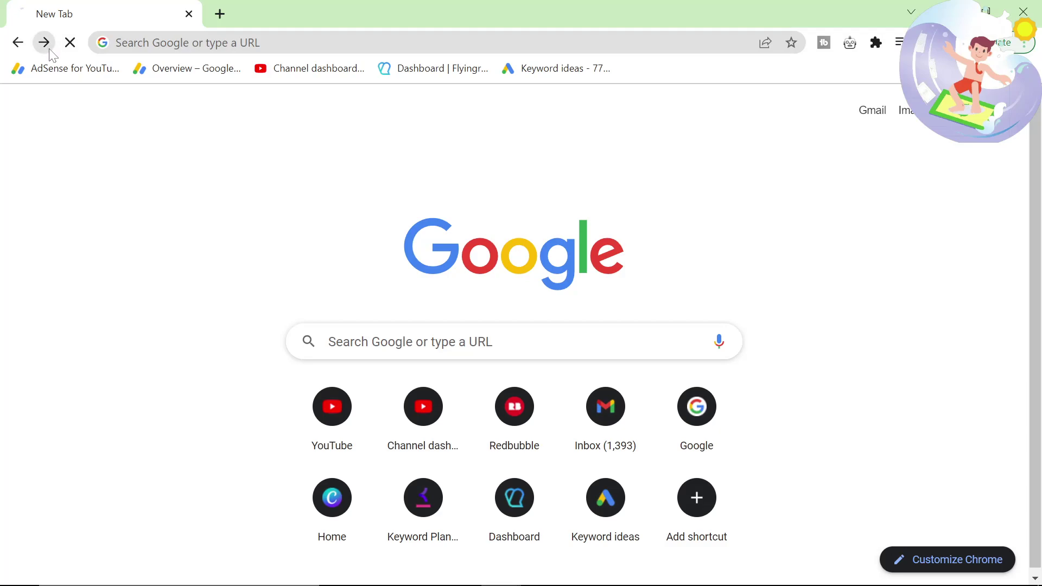
Discover new keywords starting from a website, using the entire site etsy.com as the source
click(256, 356)
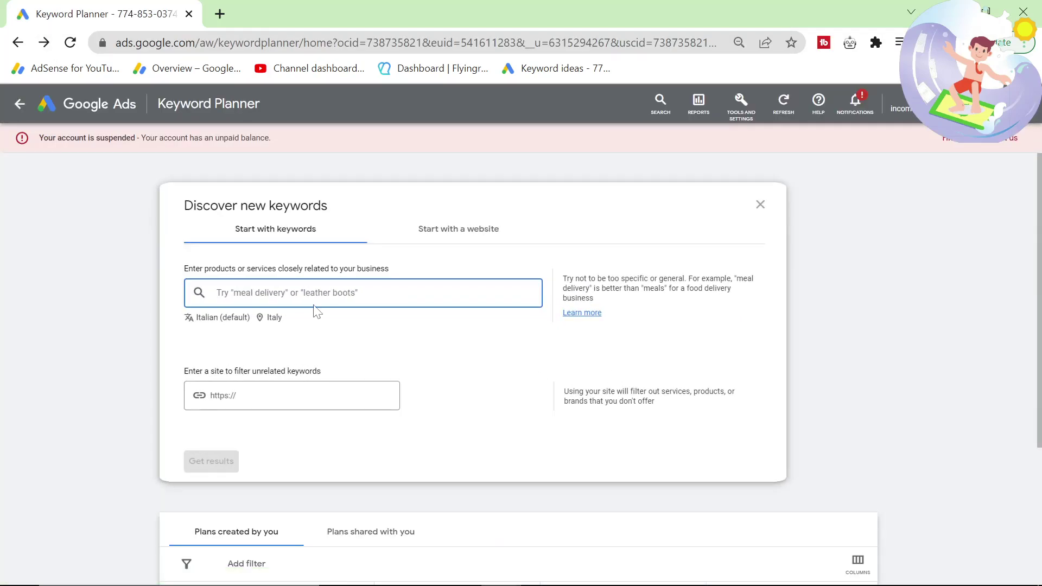
click(496, 235)
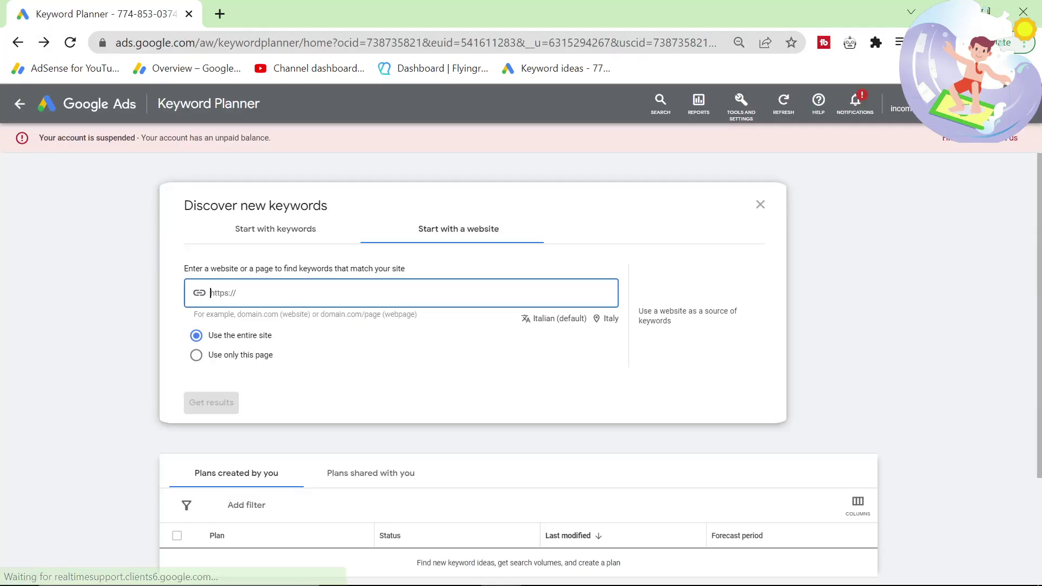
text(etsy.com)
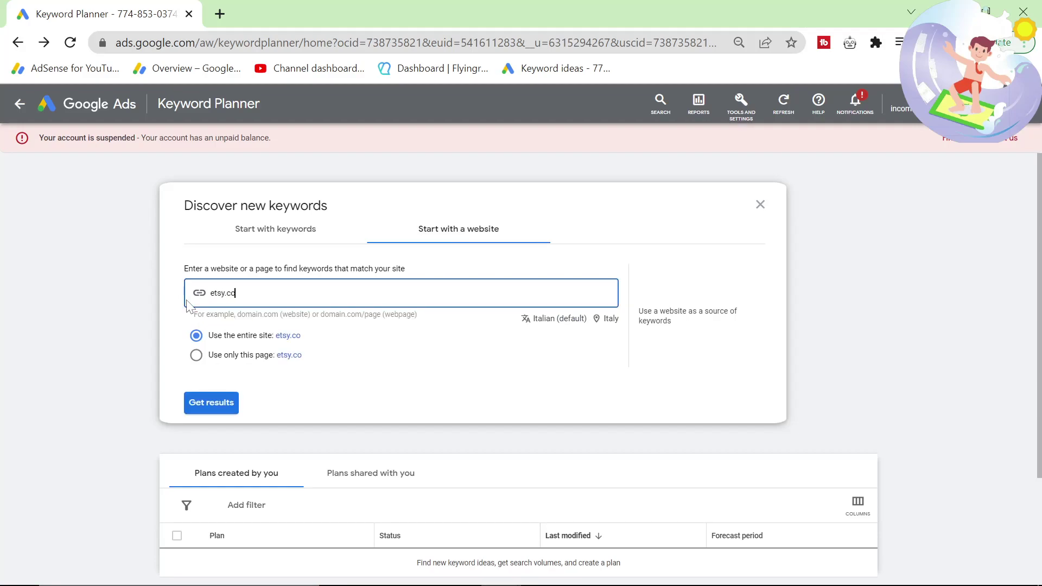
click(214, 402)
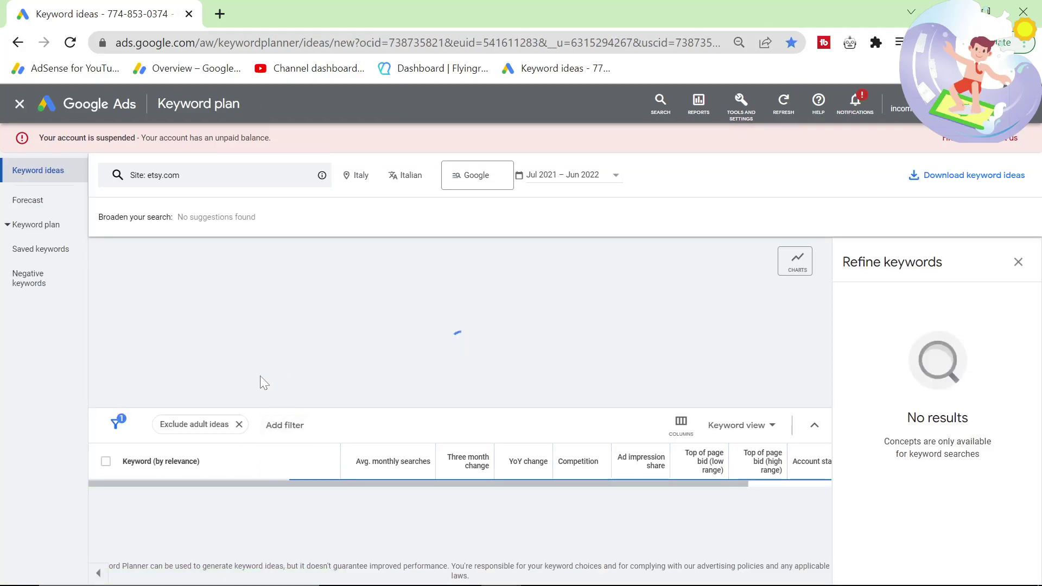
Add England, United Kingdom to the targeted locations of the keyword ideas and save
click(354, 183)
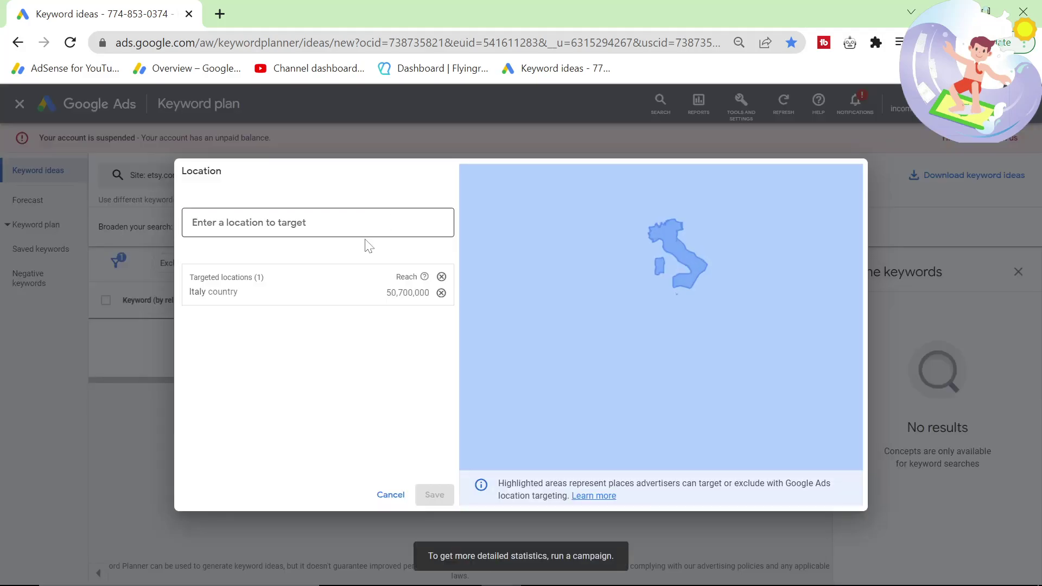
text(eng)
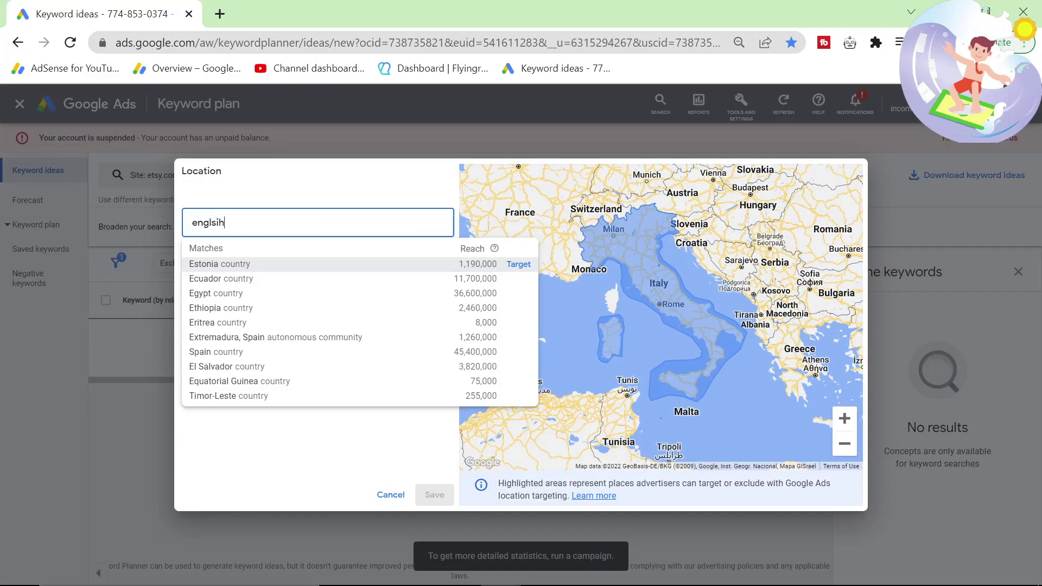
text(lsih)
key(ctrl+a)
text(engl)
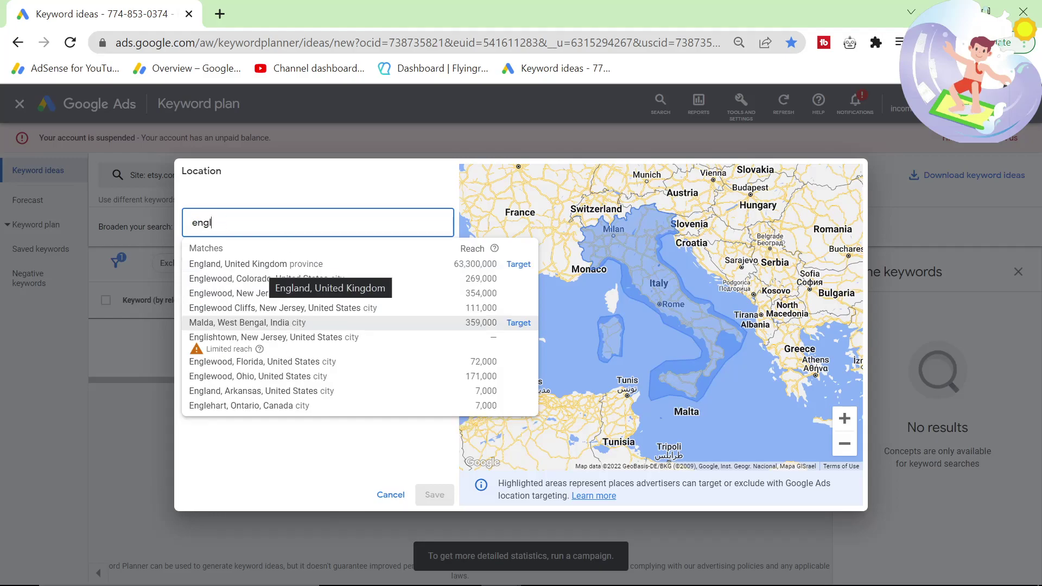
click(261, 265)
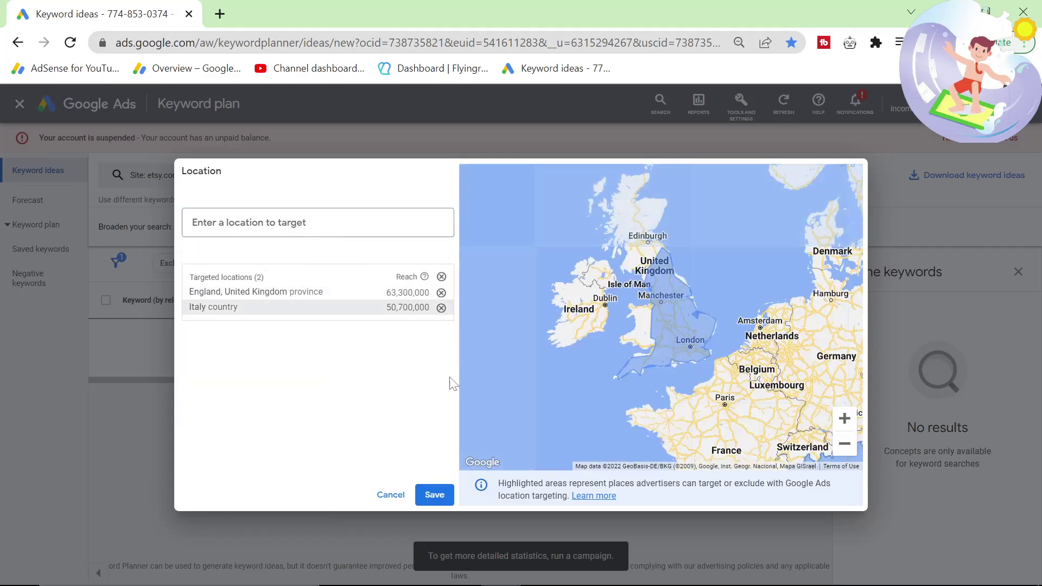
click(434, 495)
Set the language of the keyword ideas to English
click(507, 174)
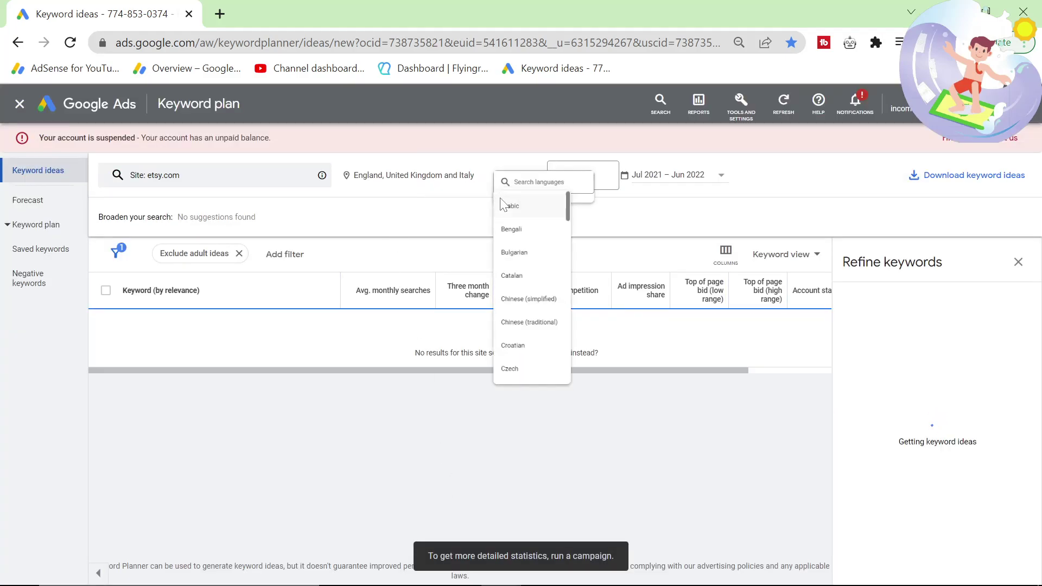
text(english)
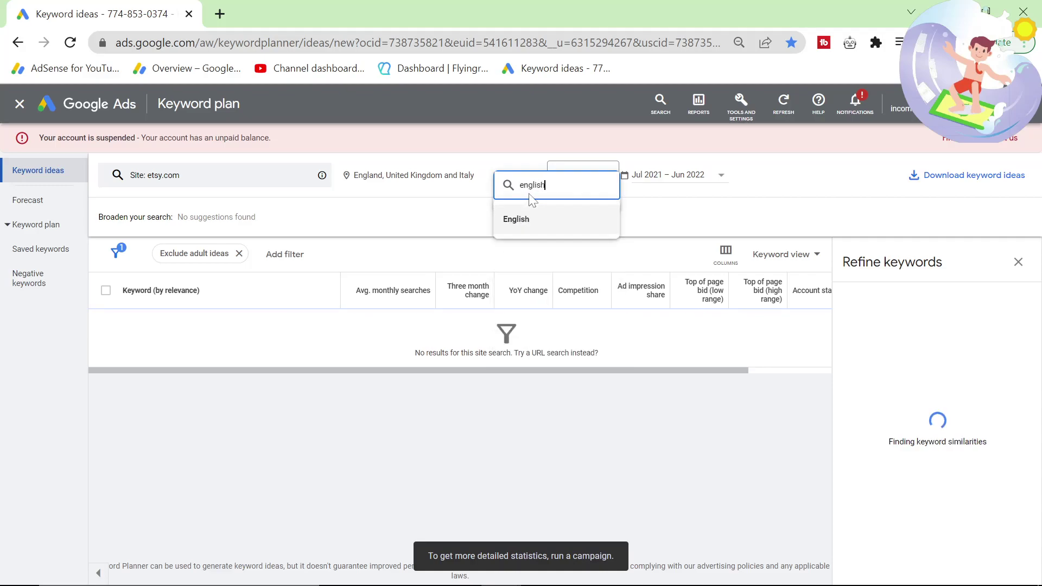
click(515, 224)
Add the country United States to the targeted locations and save
click(423, 178)
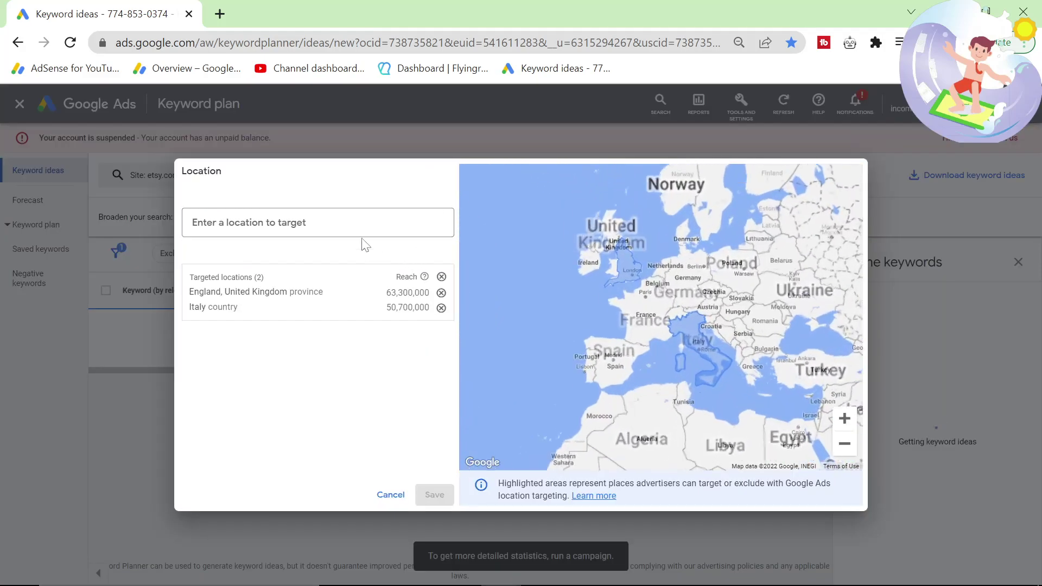
click(290, 227)
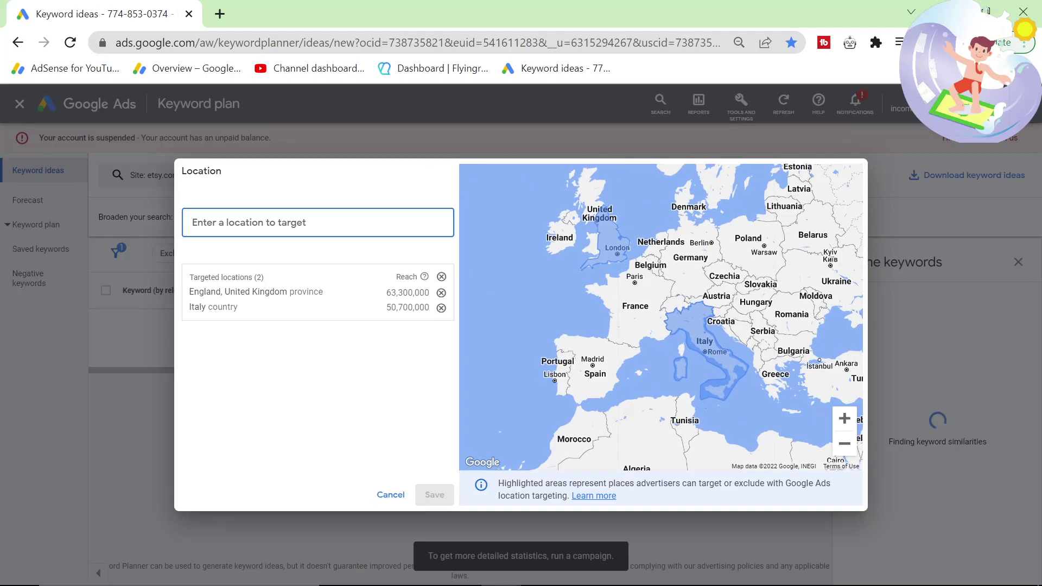
text(us)
click(290, 265)
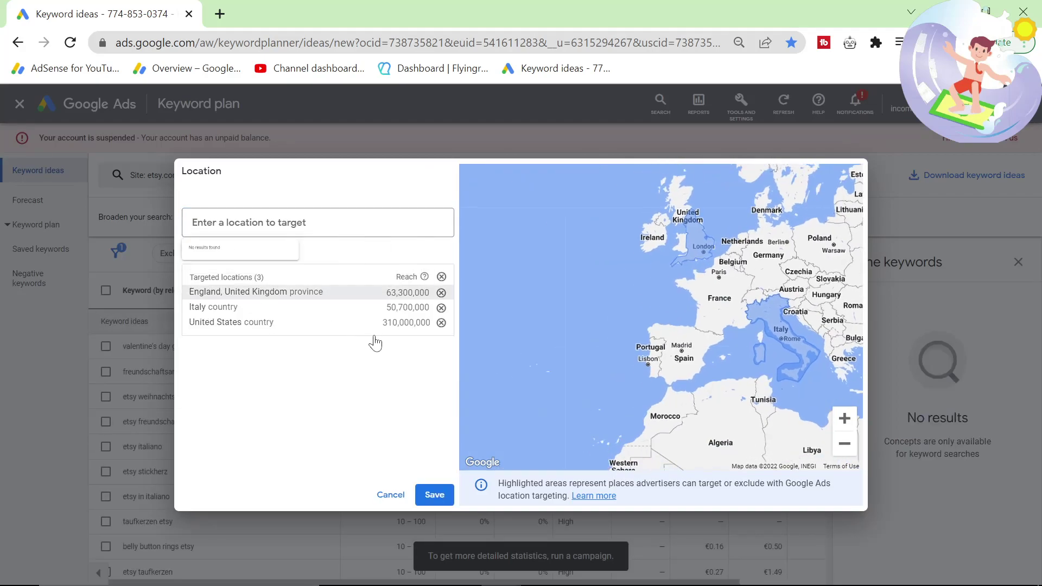
click(434, 495)
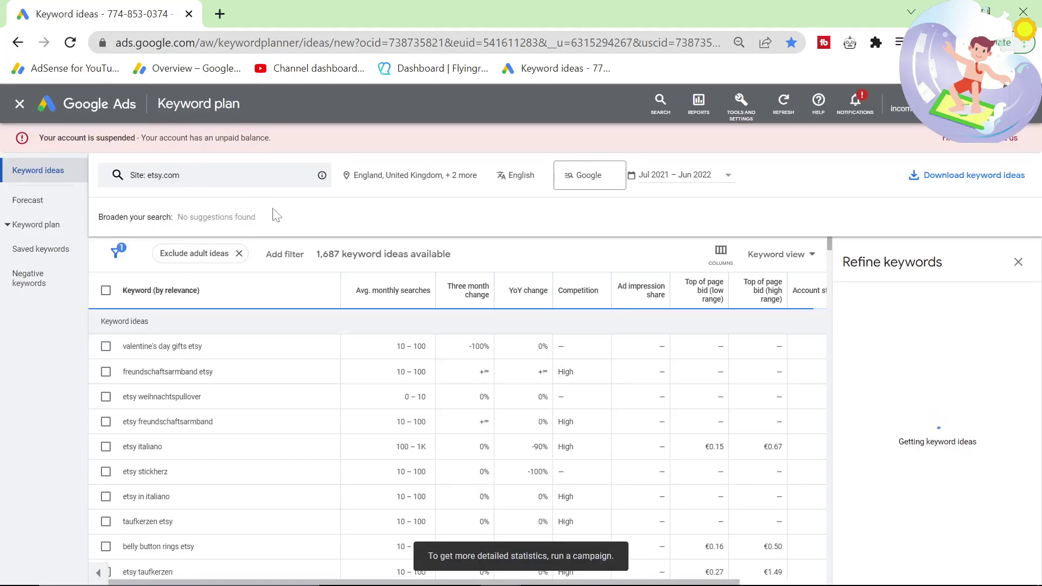
Add the countries Germany, Australia and France to the targeted locations and save
click(420, 176)
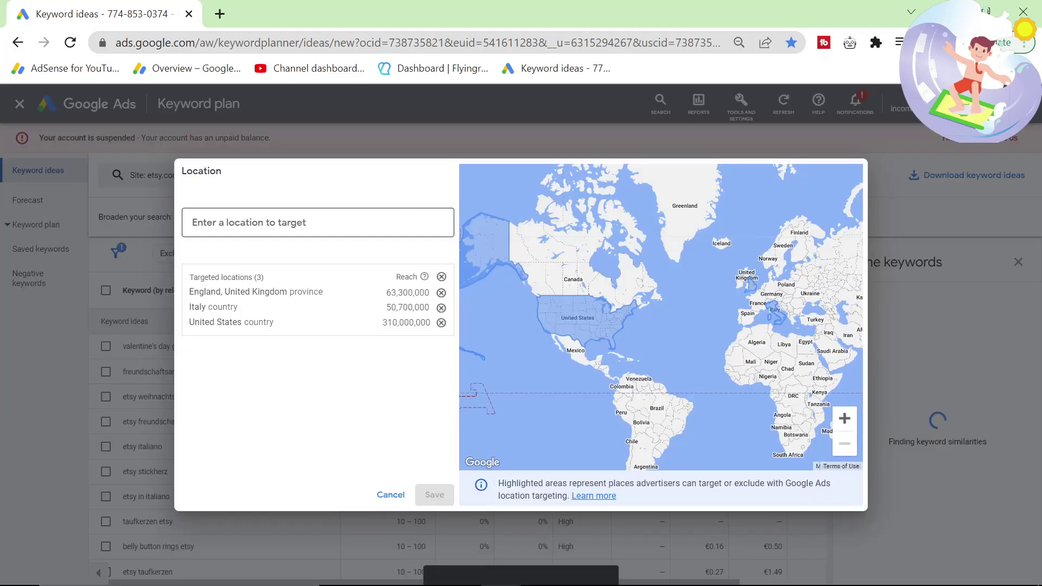
text(germany)
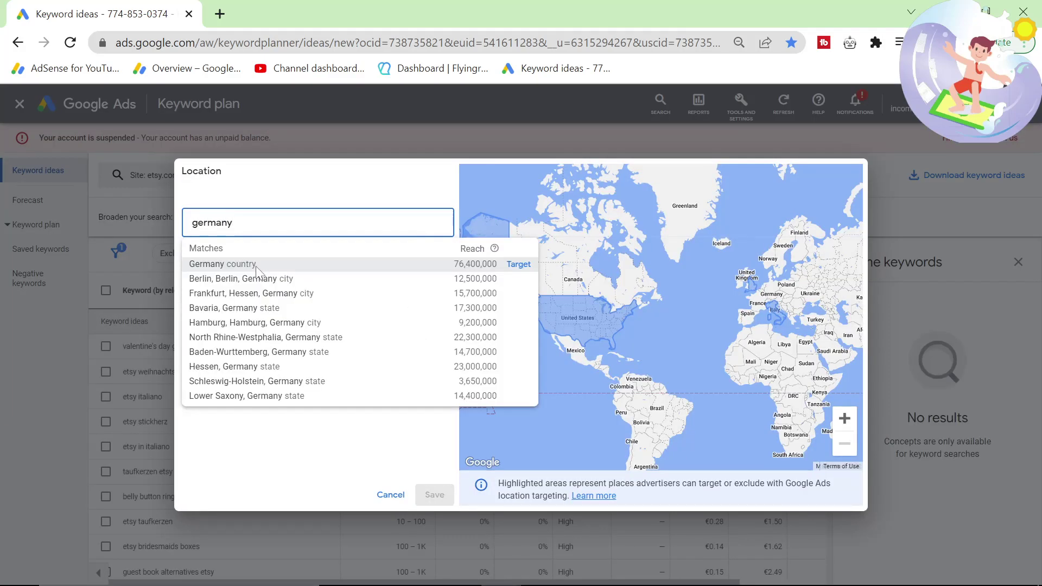
click(258, 264)
text(australi)
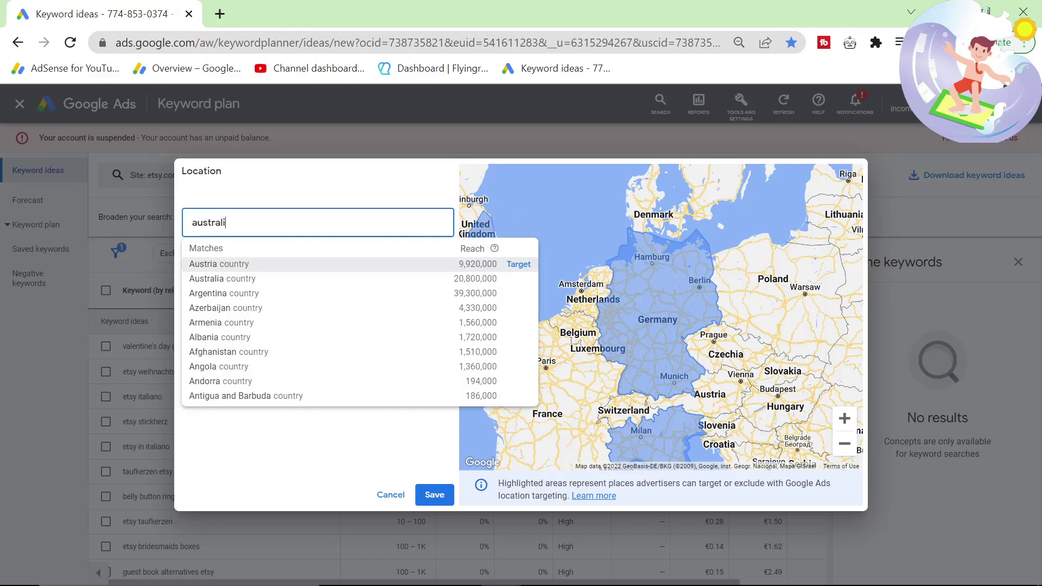
text(a)
click(261, 269)
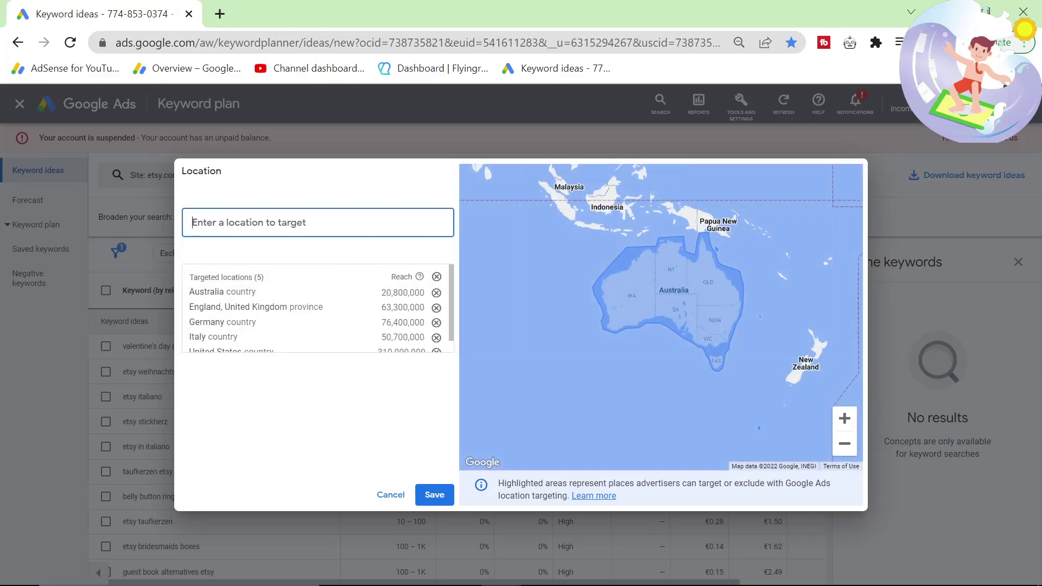
text(france)
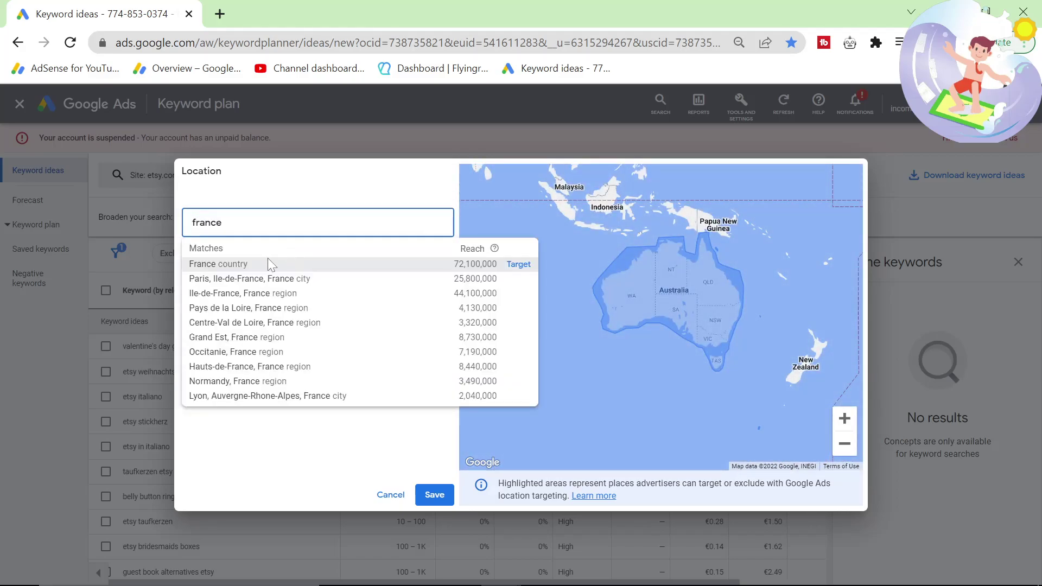
click(242, 265)
click(435, 494)
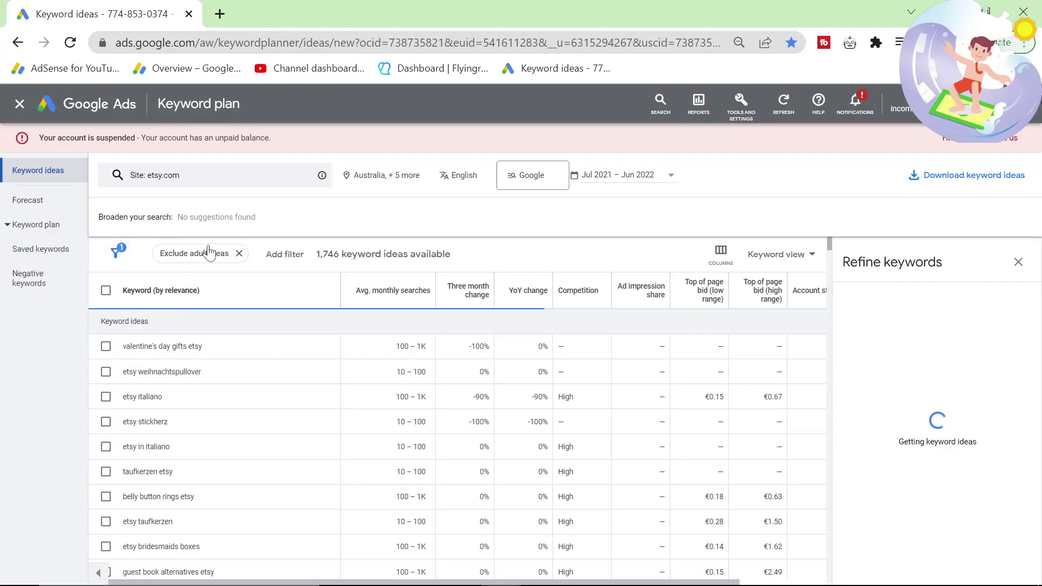
Rerun the etsy.com site search and sort the keyword ideas by three month change in descending order
click(210, 173)
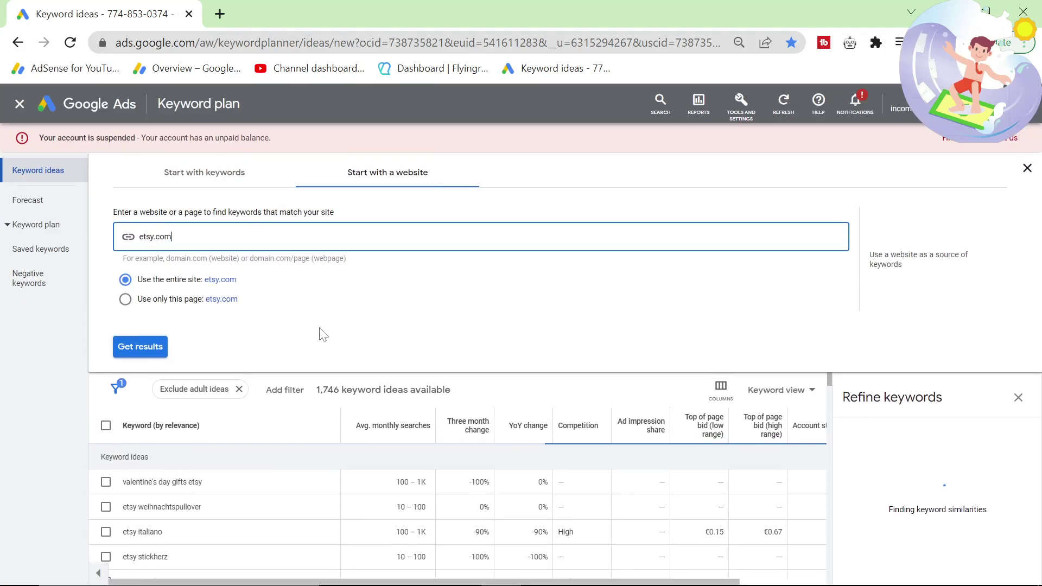
click(140, 346)
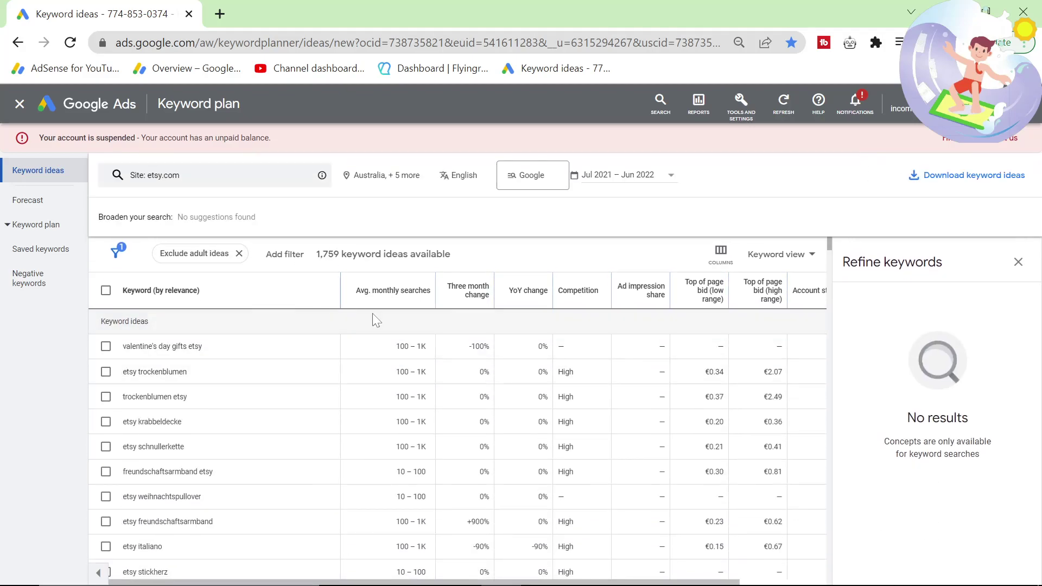
click(456, 306)
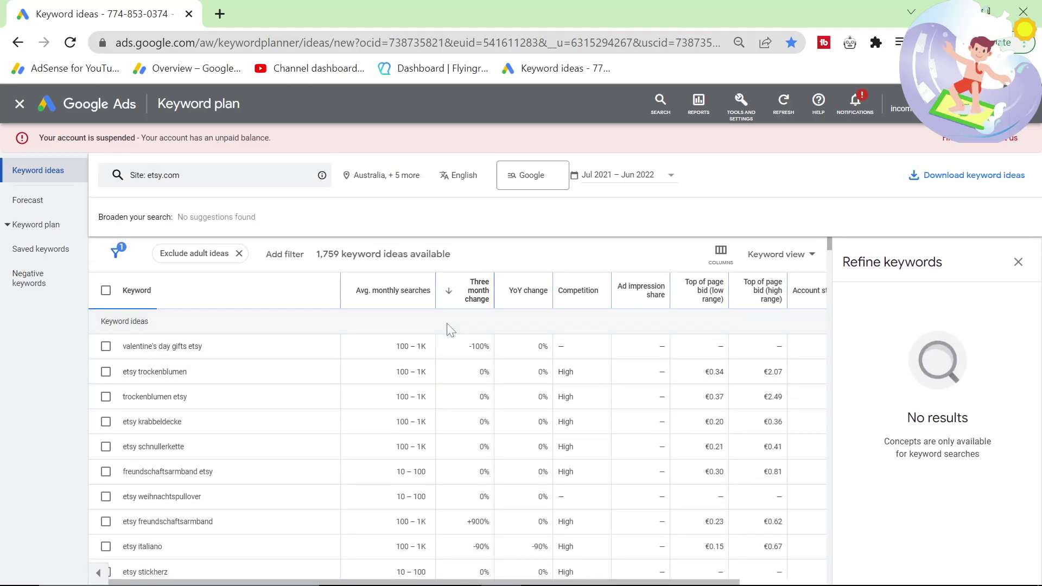
mouse_move(474, 295)
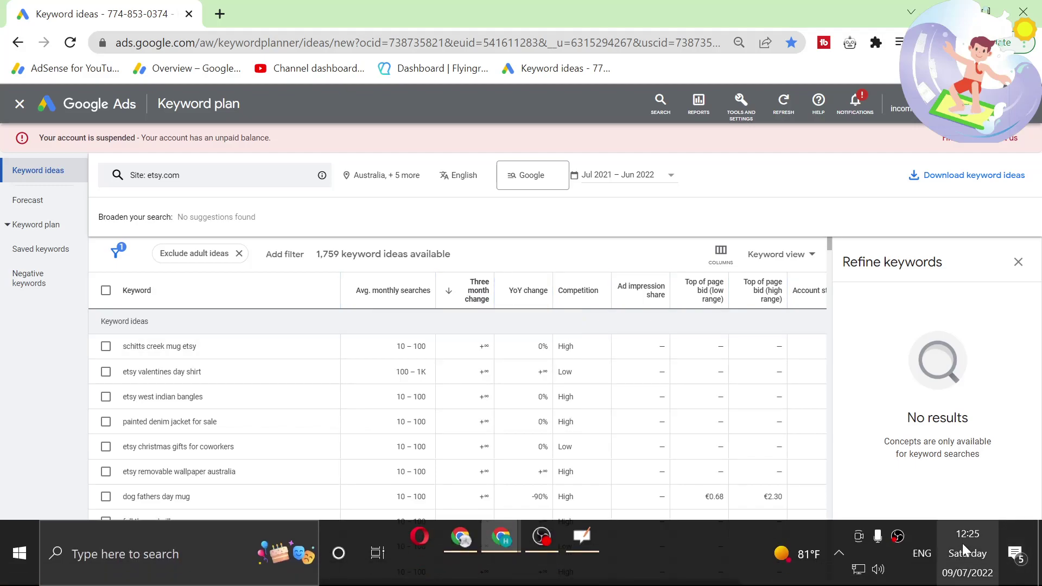
mouse_move(964, 549)
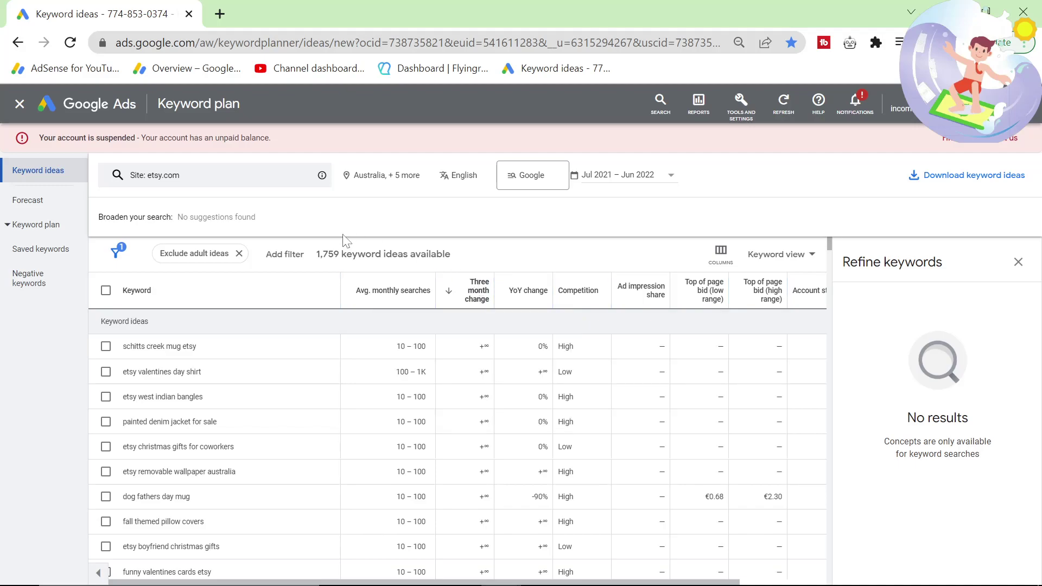
scroll(279, 344, down, 2)
scroll(272, 372, up, 2)
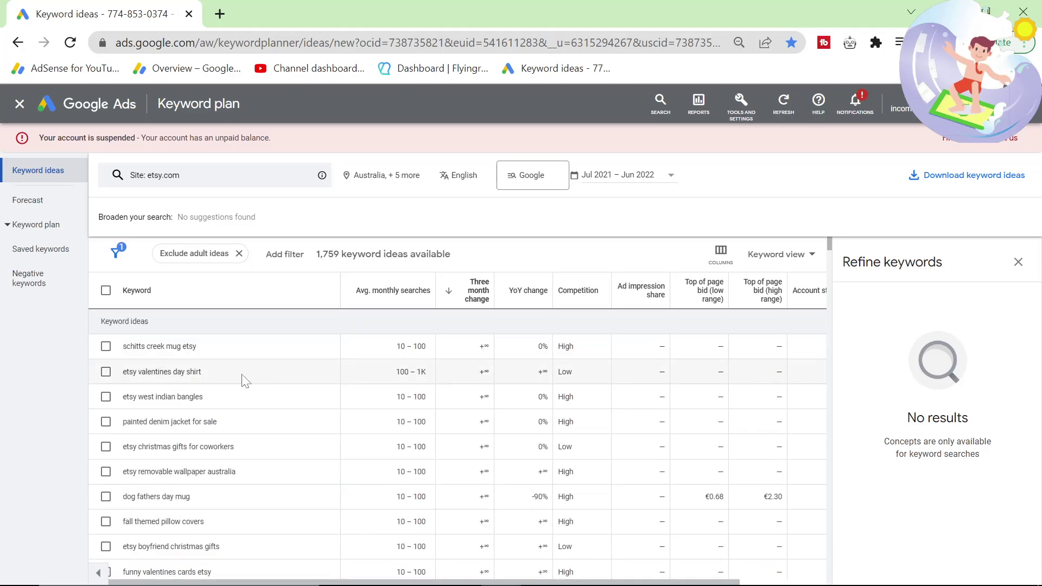
Get keyword ideas for the keyword "candles", keeping etsy.com as the site that filters unrelated keywords
key(ctrl+plus)
key(ctrl+plus)
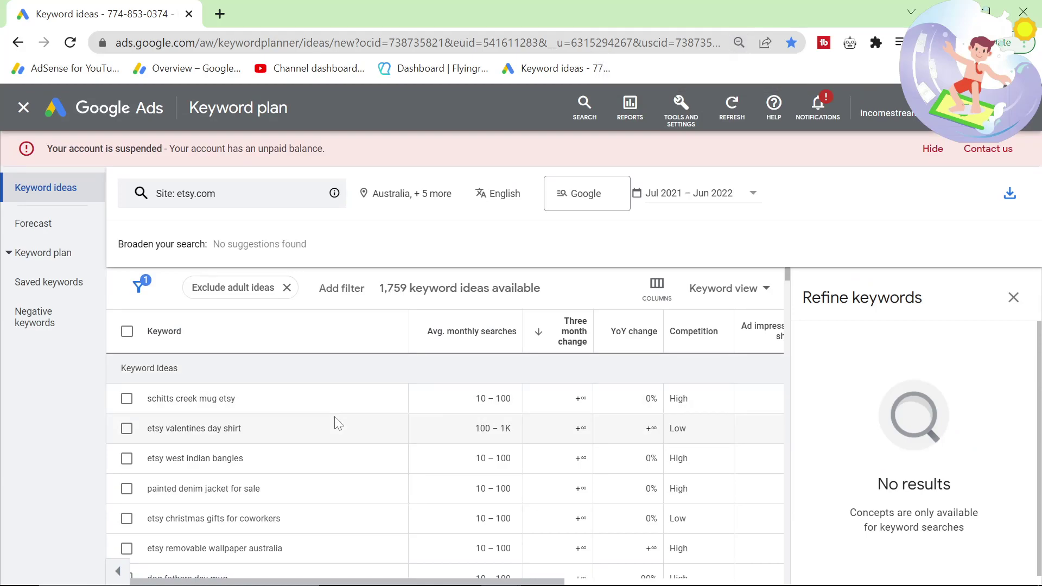
click(256, 196)
click(260, 193)
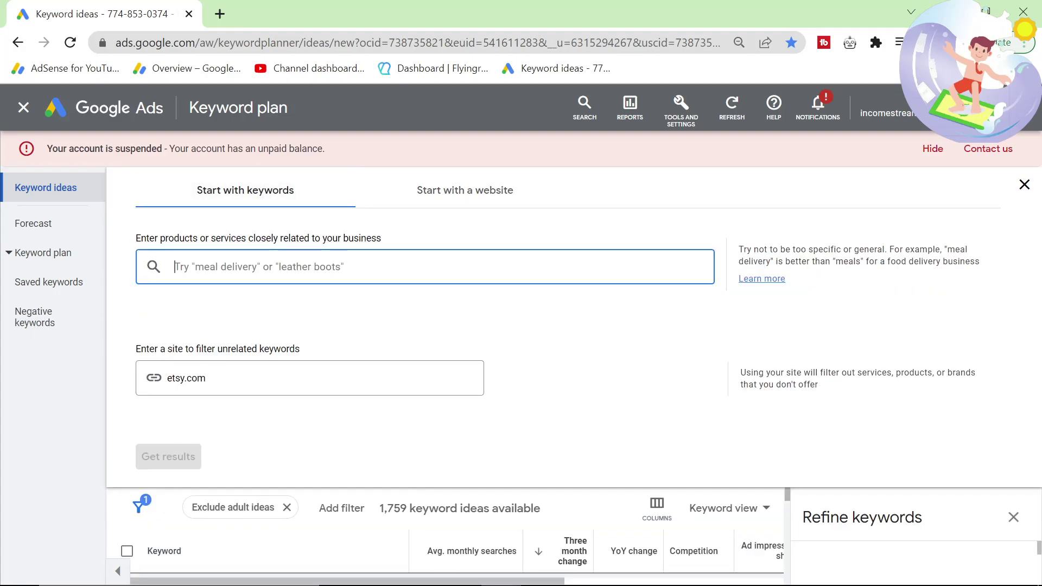
text(candles)
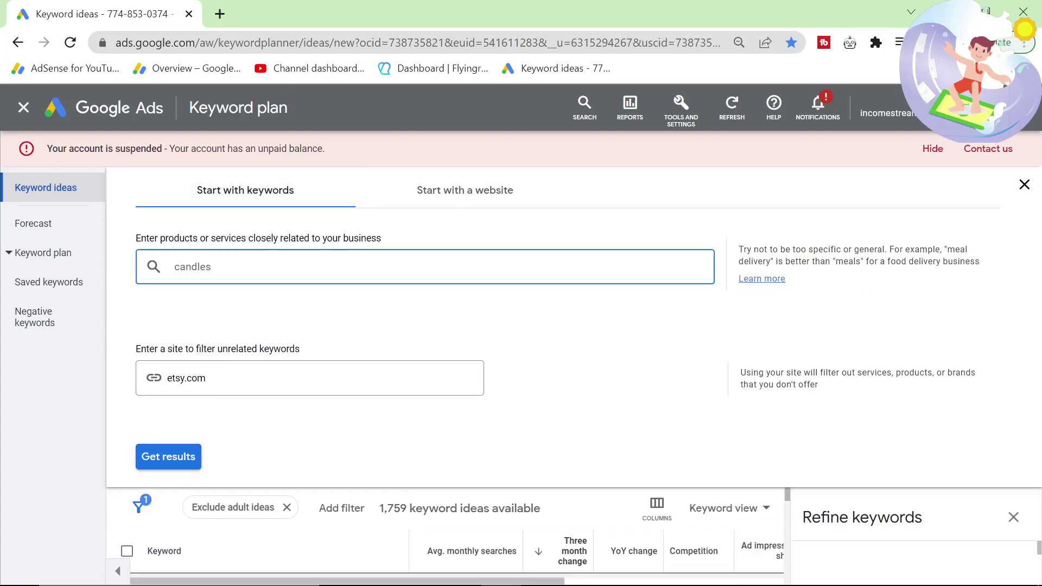
click(182, 458)
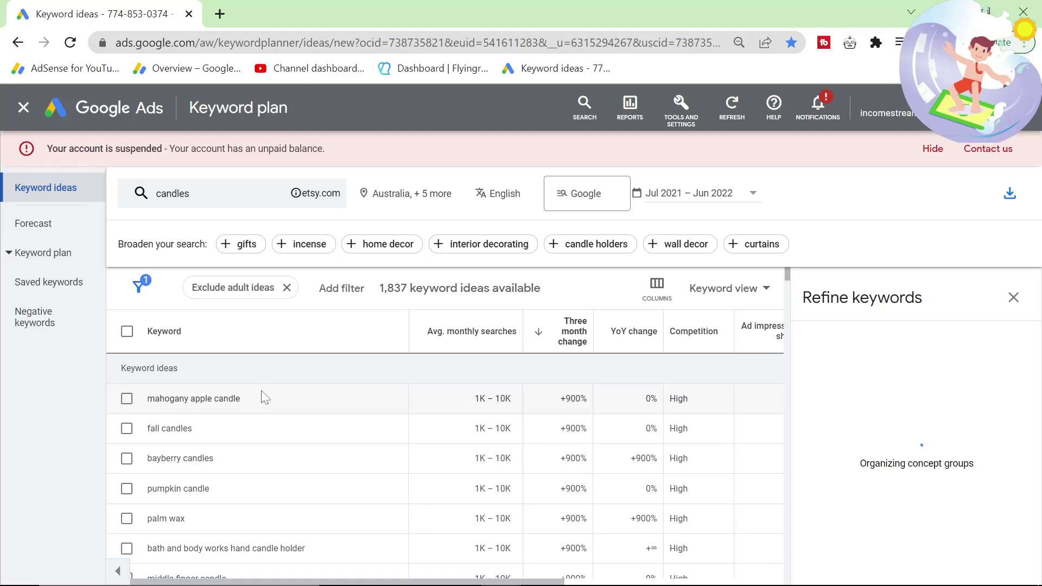
Search Google in a new browser tab for the keyword idea "mahogany apple candle" and browse the results
drag(255, 398, 145, 399)
key(ctrl+c)
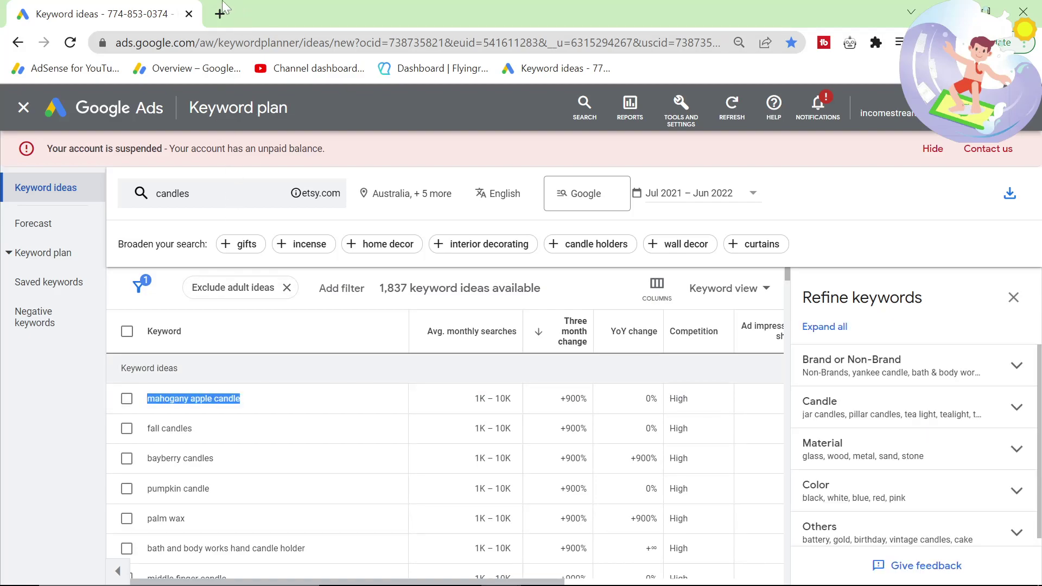
click(219, 13)
key(ctrl+v)
key(Return)
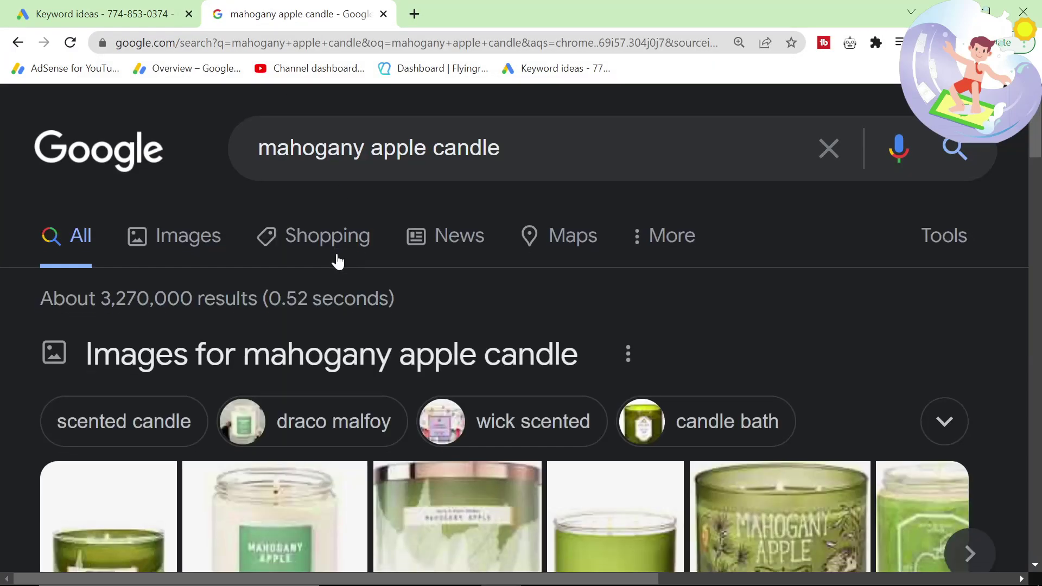
scroll(334, 259, down, 15)
scroll(322, 274, down, 10)
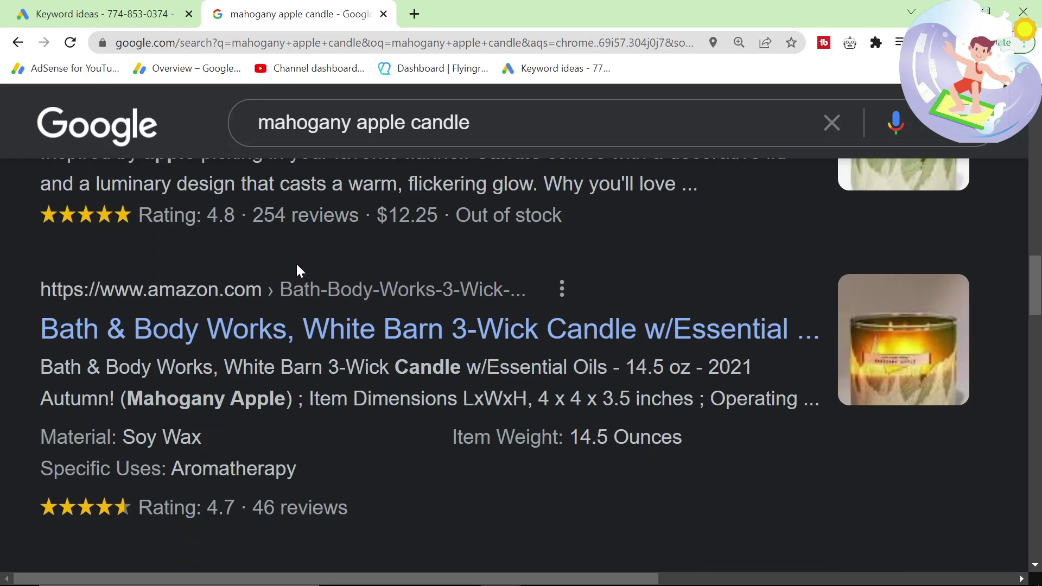
Open the Etsy page for mahogany apple candle from the Google results and check its number of relevant results
click(266, 205)
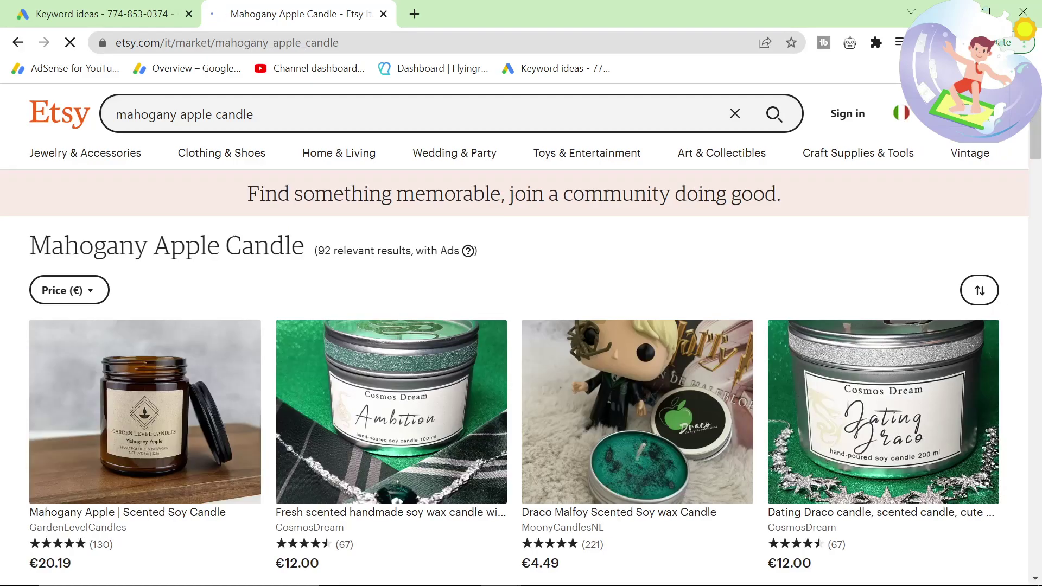
drag(331, 252, 310, 260)
Copy the keyword idea "fall candles" from the keyword plan and search Google for it in the second browser tab
click(136, 14)
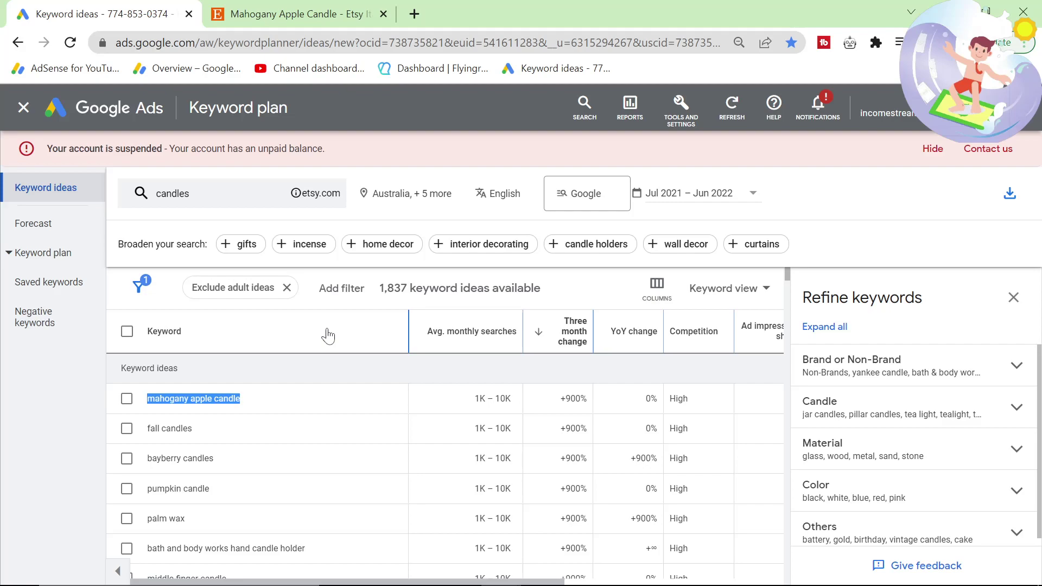
drag(217, 432, 146, 429)
key(ctrl+c)
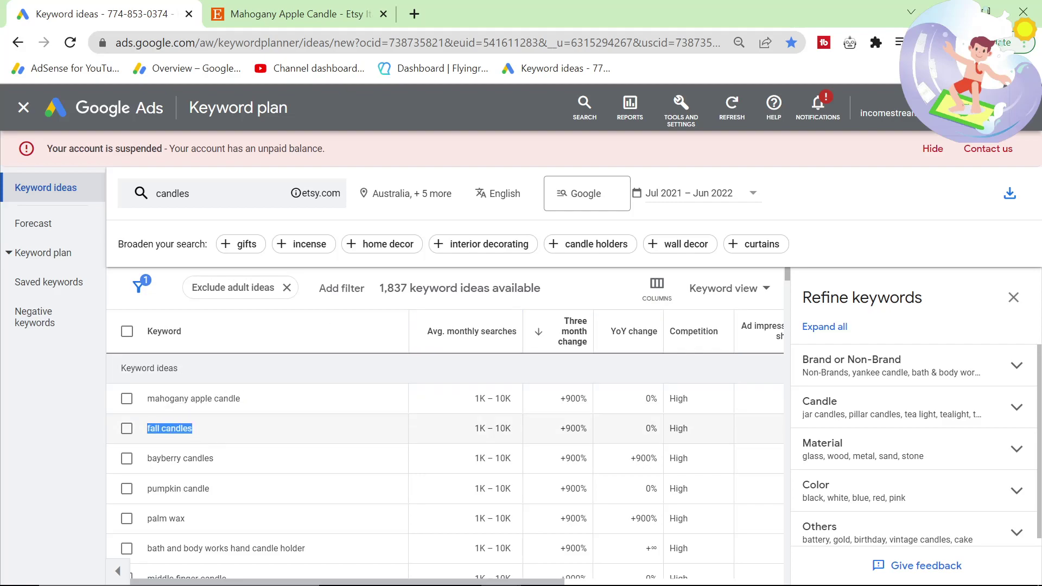
click(263, 22)
click(262, 44)
key(ctrl+v)
key(Return)
scroll(250, 393, down, 5)
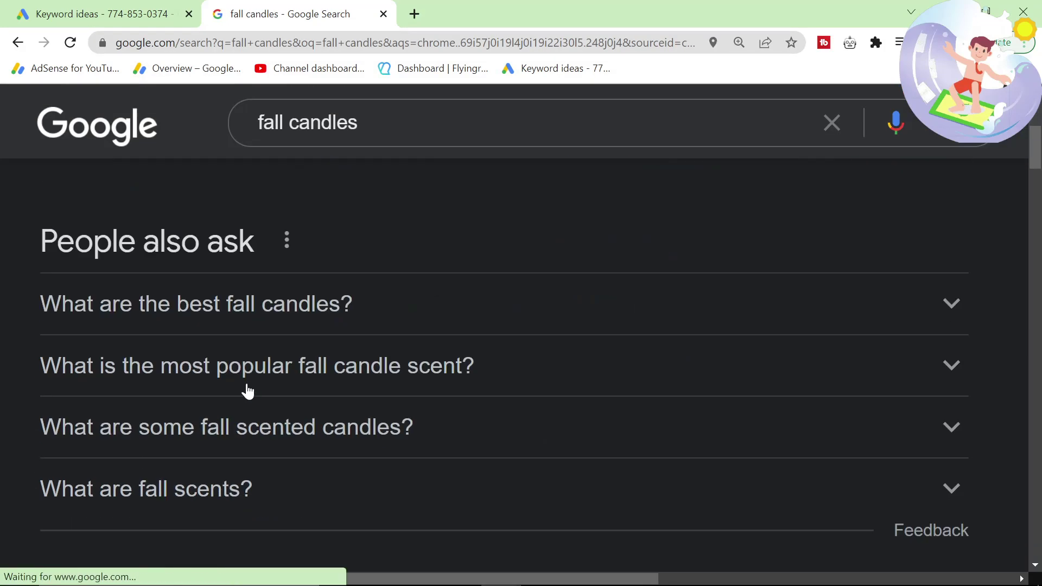
Find "etsy" within the Google results page and open Etsy's fall candles page
key(ctrl+f)
text(redbub)
key(ctrl+a)
text(etsy)
click(213, 340)
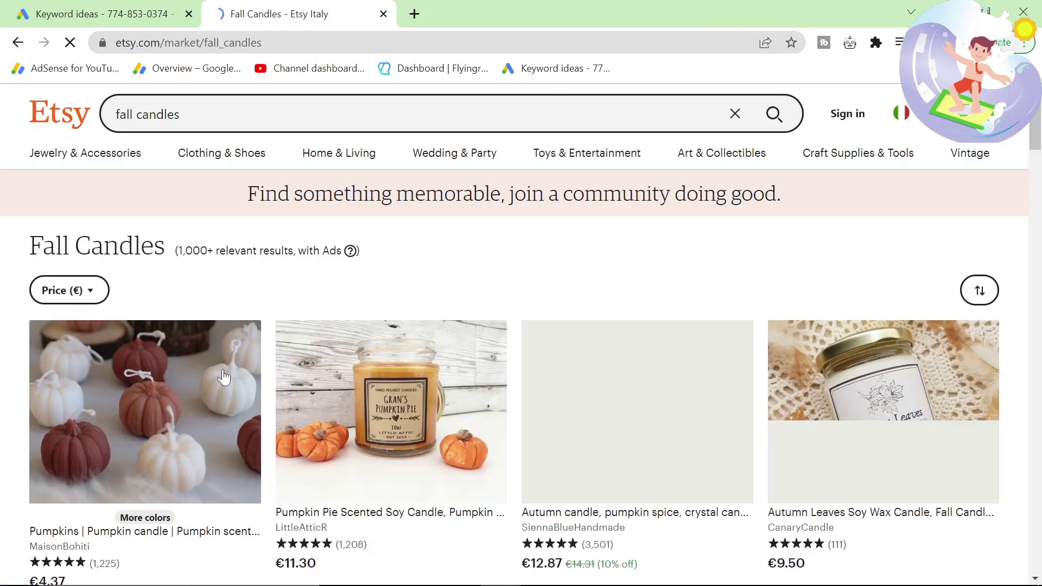
Copy the keyword idea "bayberry candles" from the keyword plan and search Google for it in the second browser tab
click(86, 8)
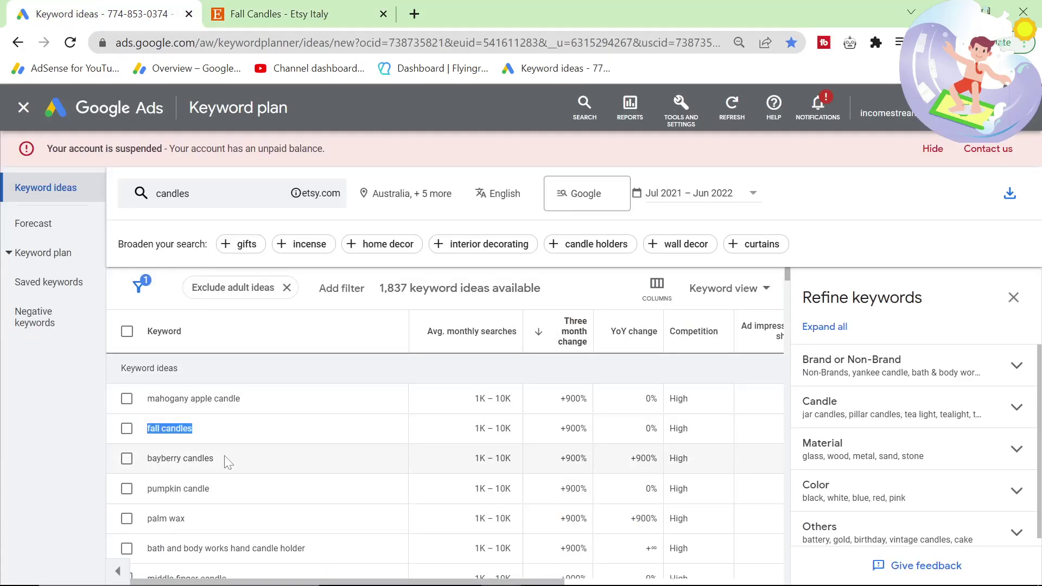
drag(226, 460, 135, 458)
key(ctrl+c)
click(229, 16)
click(221, 38)
key(ctrl+v)
key(Return)
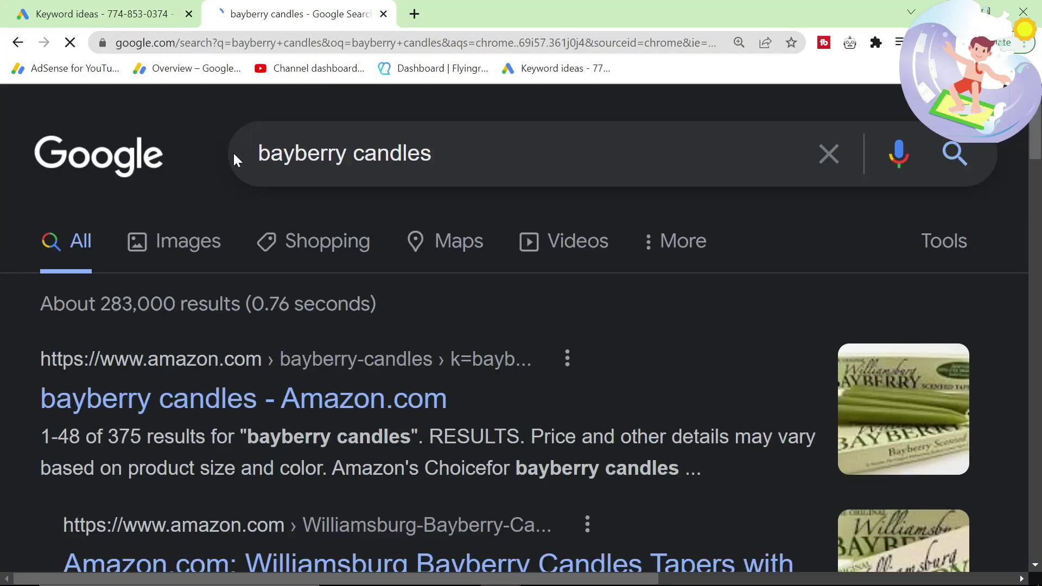
Find "etsy" within the bayberry candles results, open the Bayberry Candle page on Etsy and check its result count
key(ctrl+f)
text(etsy)
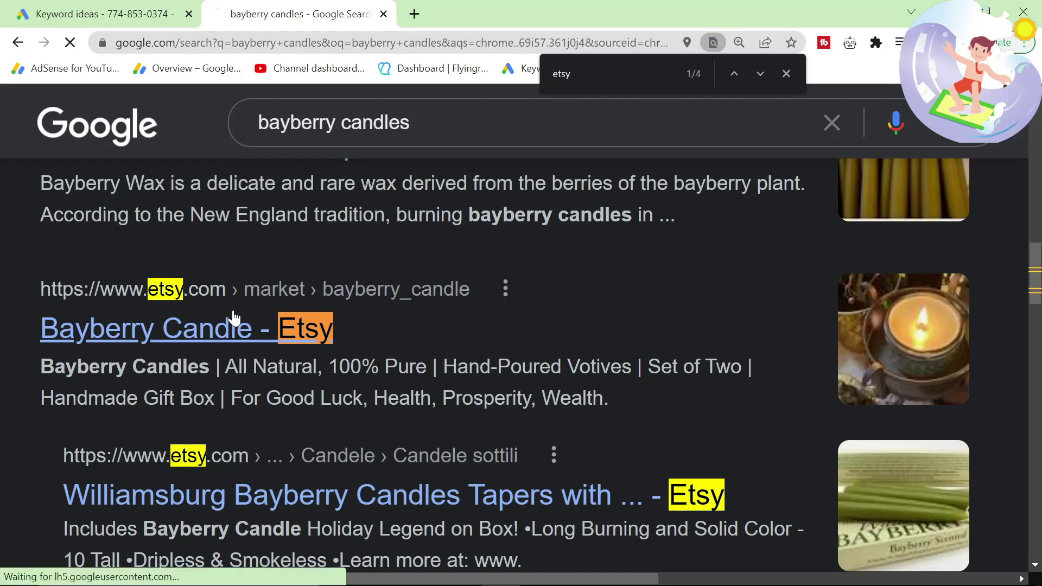
click(234, 318)
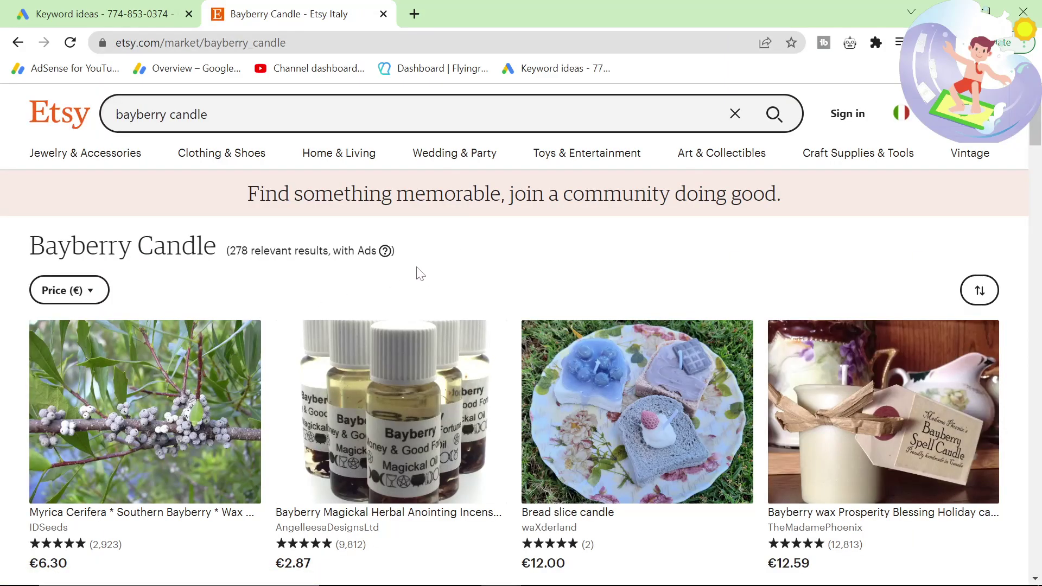
drag(234, 251, 470, 249)
click(473, 248)
Change the Etsy region setting to United States and save it
click(899, 115)
click(431, 280)
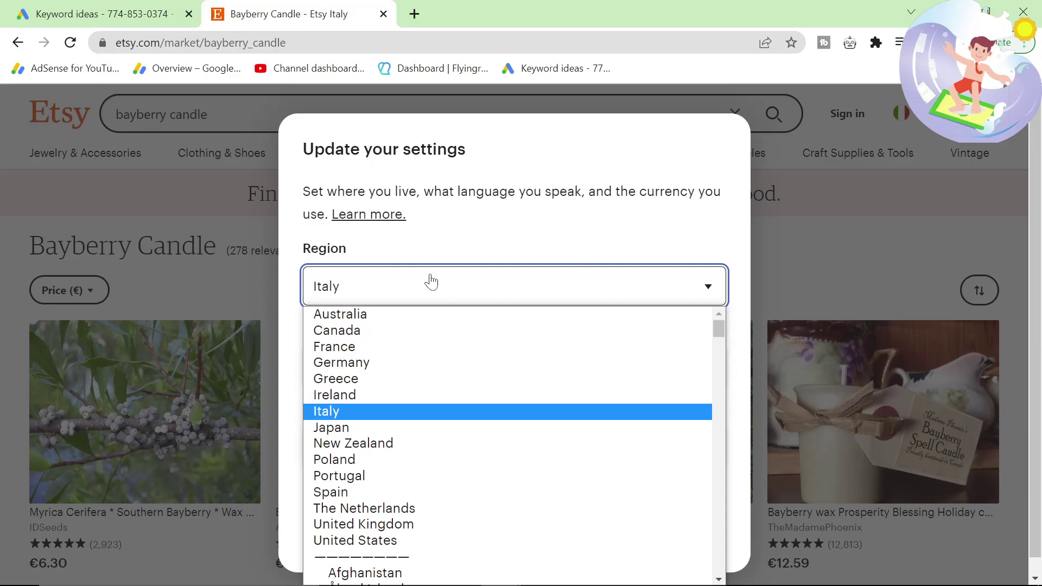
key(u)
click(388, 541)
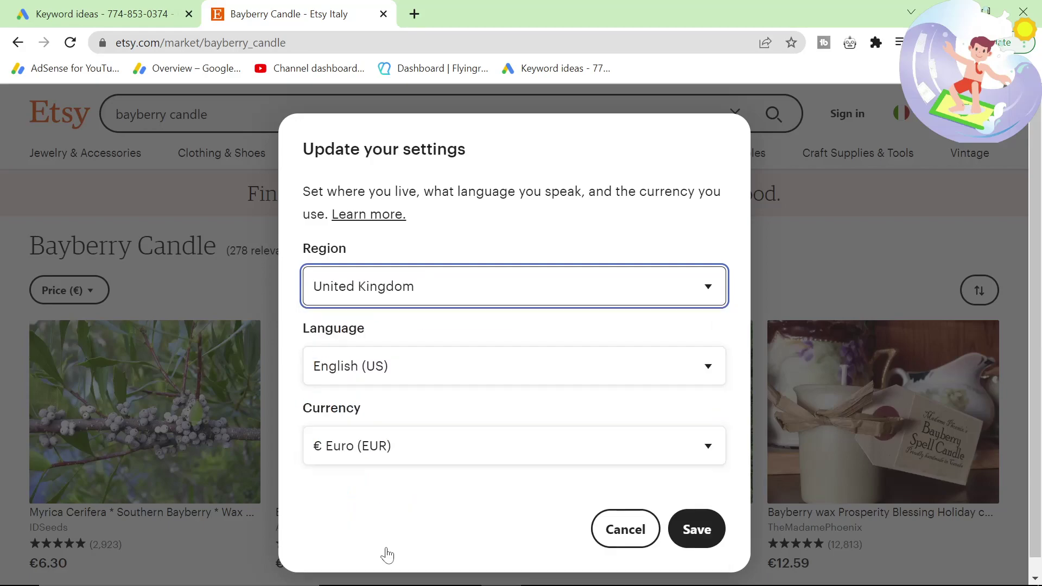
click(674, 537)
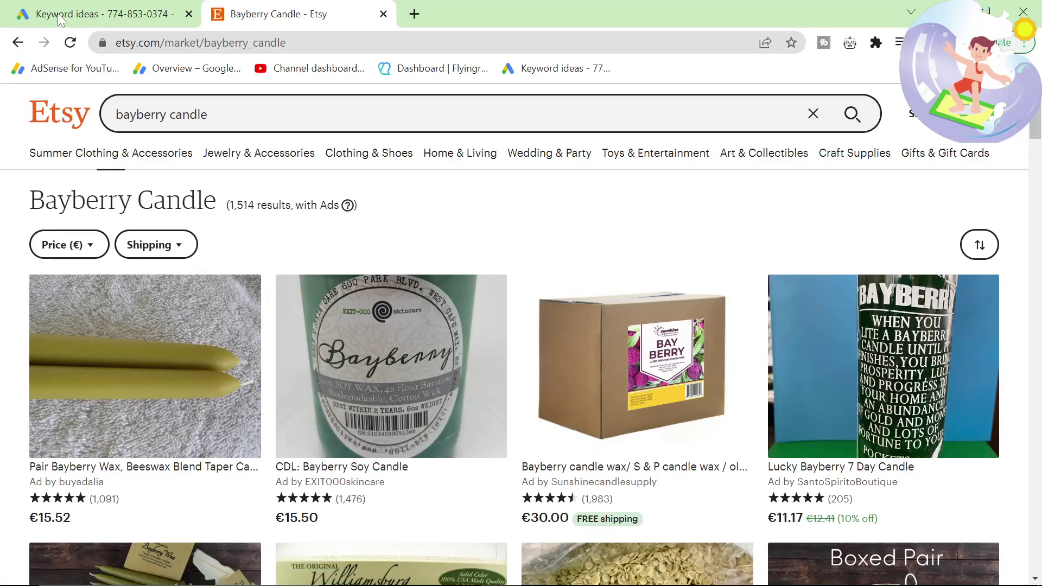
Search Etsy for the keyword idea "mahogany apple candle", check the result count and browse the listings
key(ctrl+Tab)
drag(241, 399, 146, 399)
key(ctrl+c)
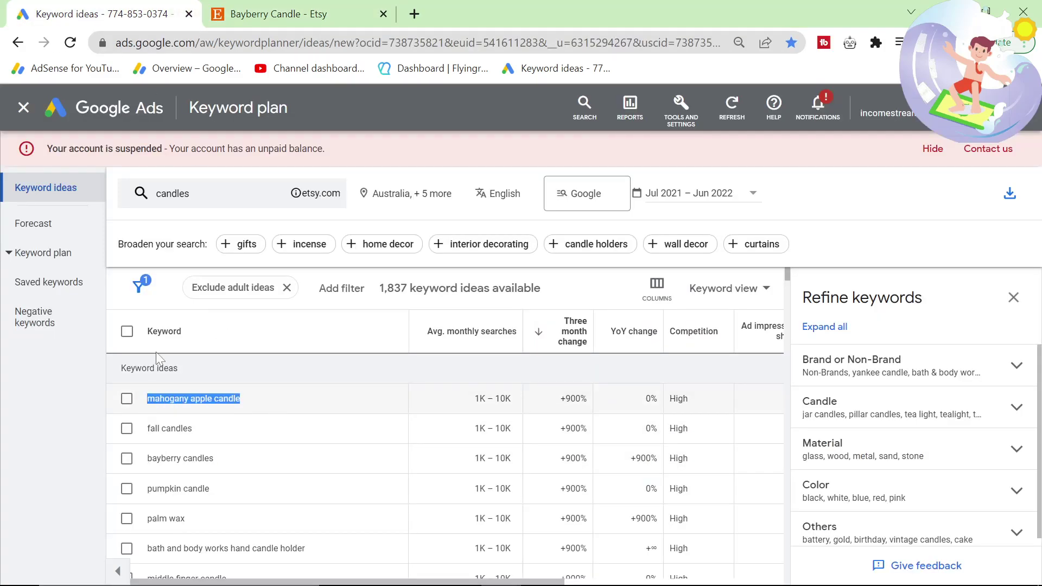
key(ctrl+Tab)
triple_click(158, 115)
key(ctrl+v)
key(Return)
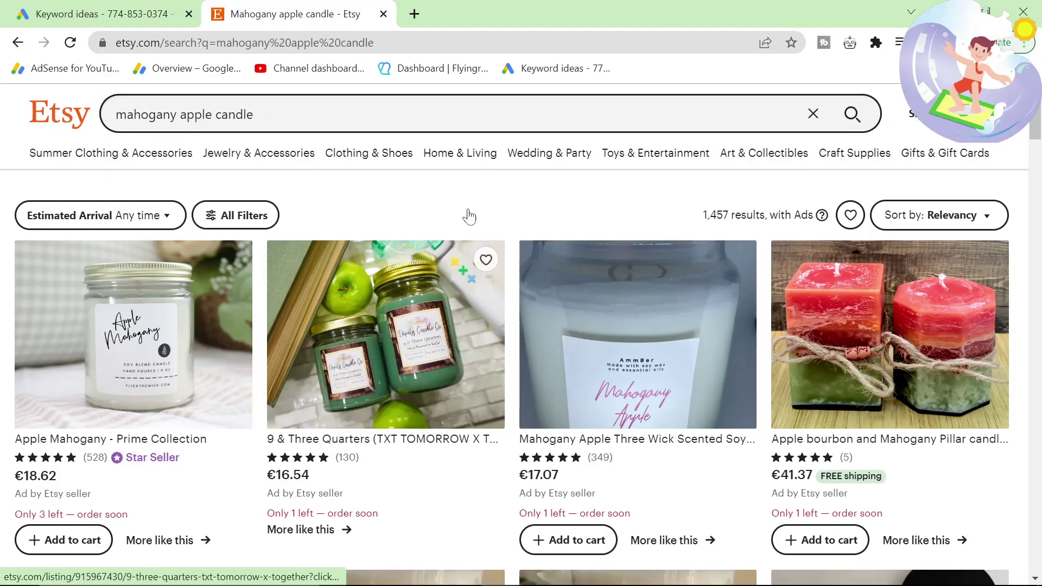
double_click(703, 210)
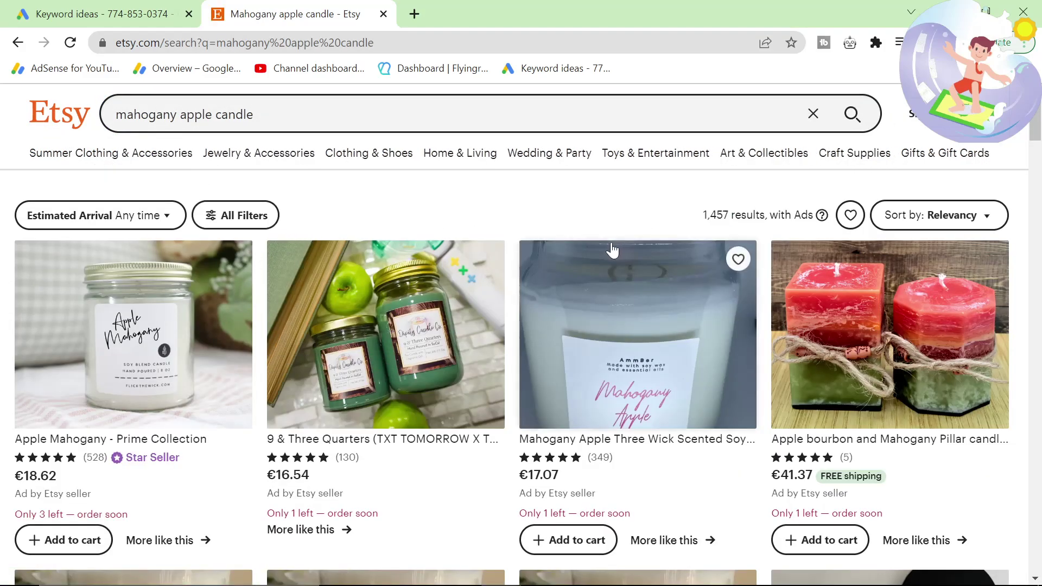
scroll(605, 256, down, 5)
scroll(599, 261, up, 5)
scroll(592, 260, down, 5)
scroll(583, 265, up, 5)
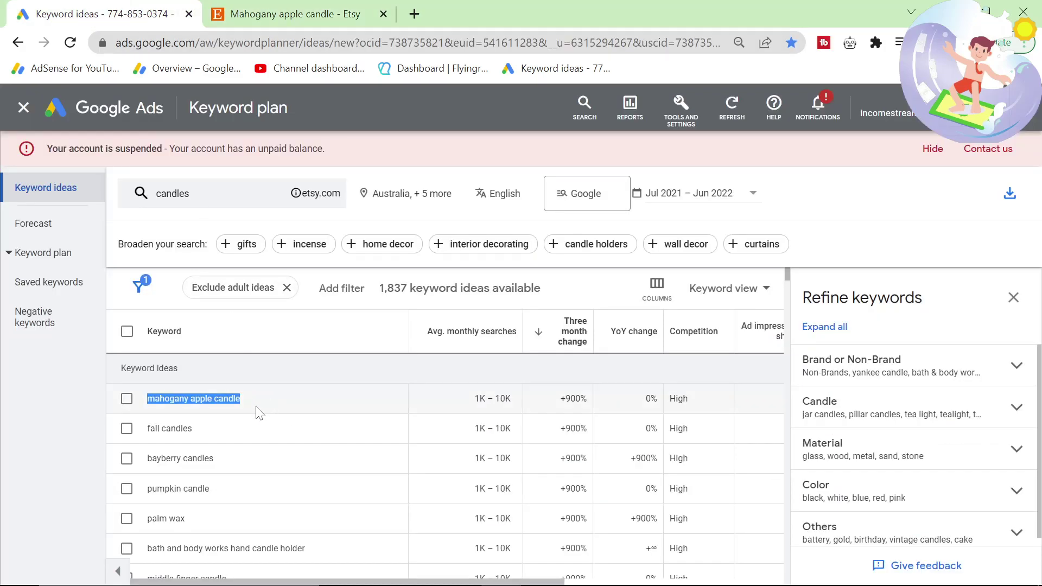
Look through the candle keyword ideas, copy "sea and sand candles" and search Etsy for it
drag(219, 496, 121, 493)
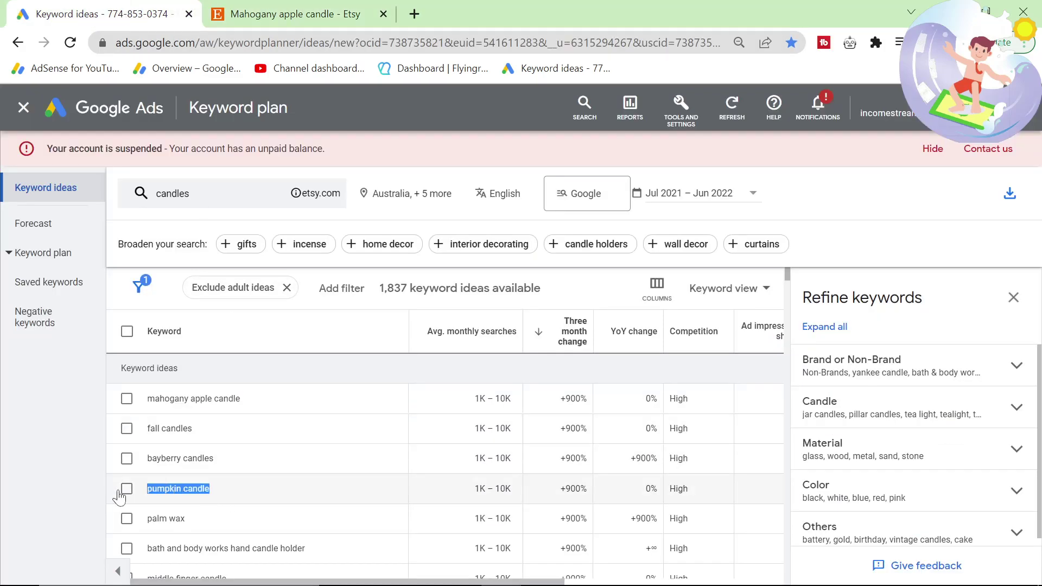
scroll(242, 499, down, 2)
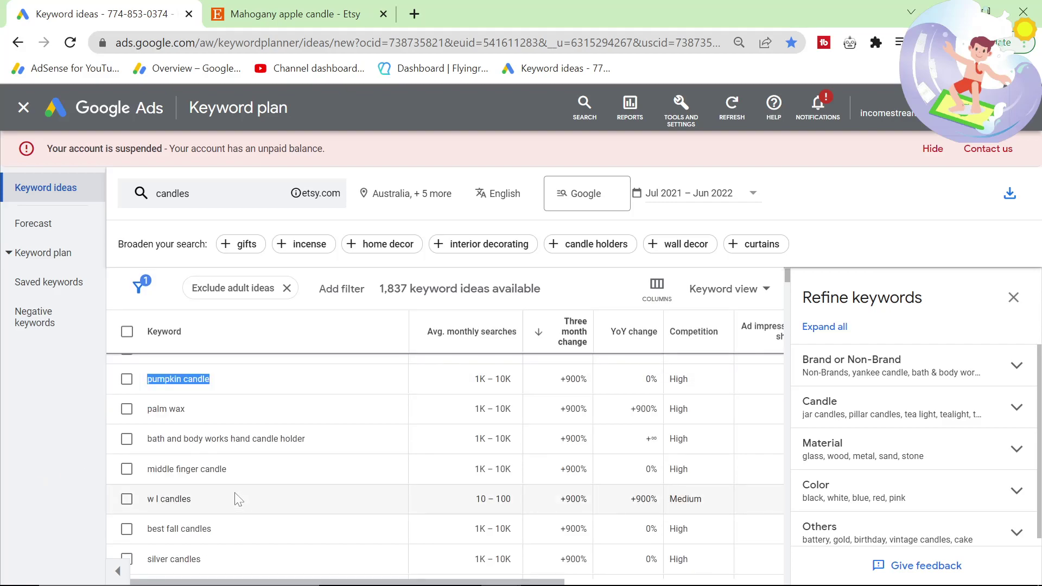
scroll(239, 499, down, 2)
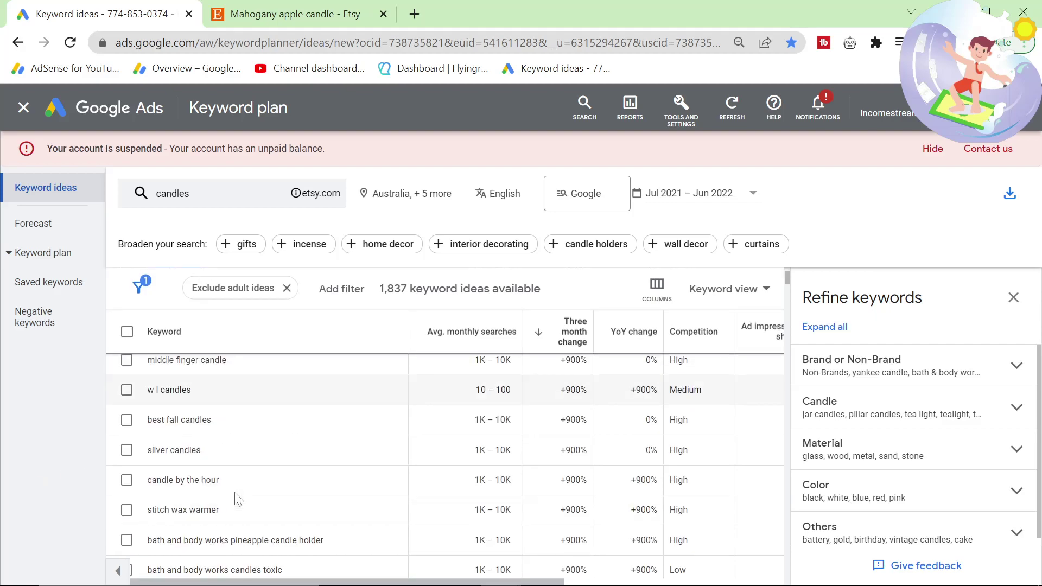
scroll(237, 499, down, 2)
drag(248, 526, 145, 522)
key(ctrl+c)
click(286, 13)
click(255, 113)
key(ctrl+a)
key(ctrl+v)
key(Return)
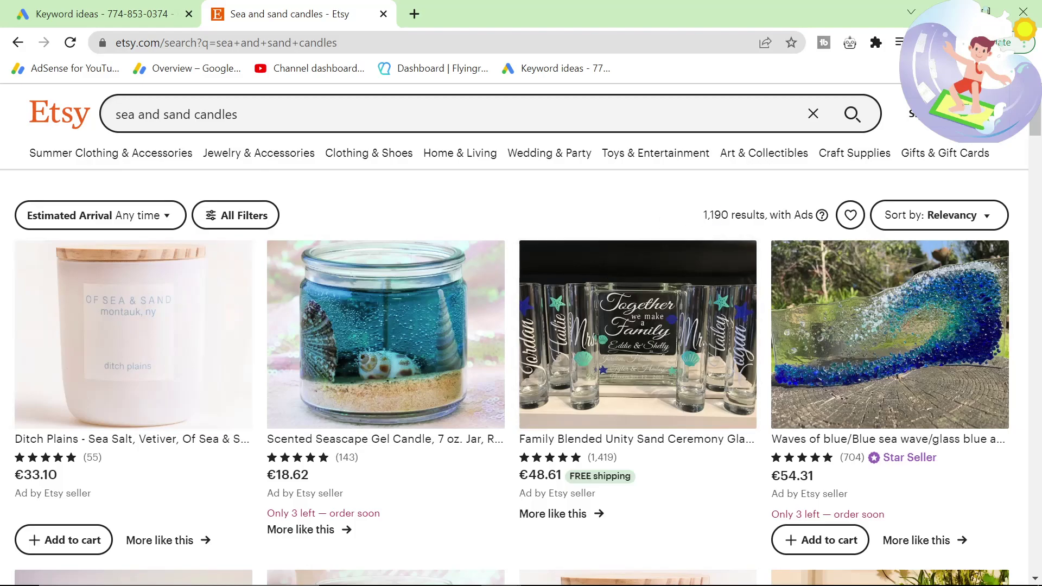
Replace the keyword "candles" with "carvings" in the keyword plan and get results, keeping etsy.com as the filtering site
click(144, 22)
scroll(315, 383, down, 4)
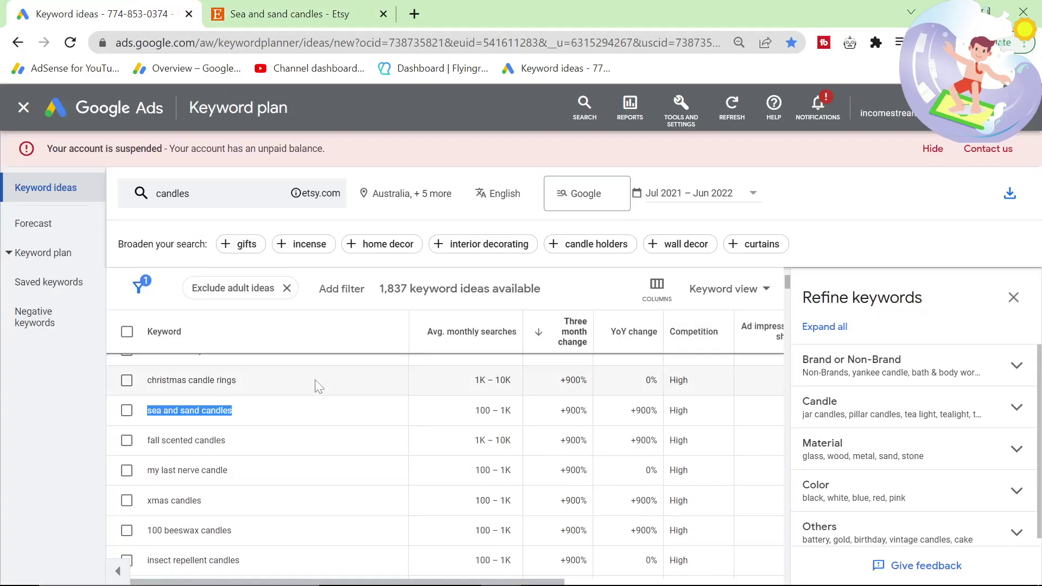
scroll(314, 384, up, 4)
click(181, 196)
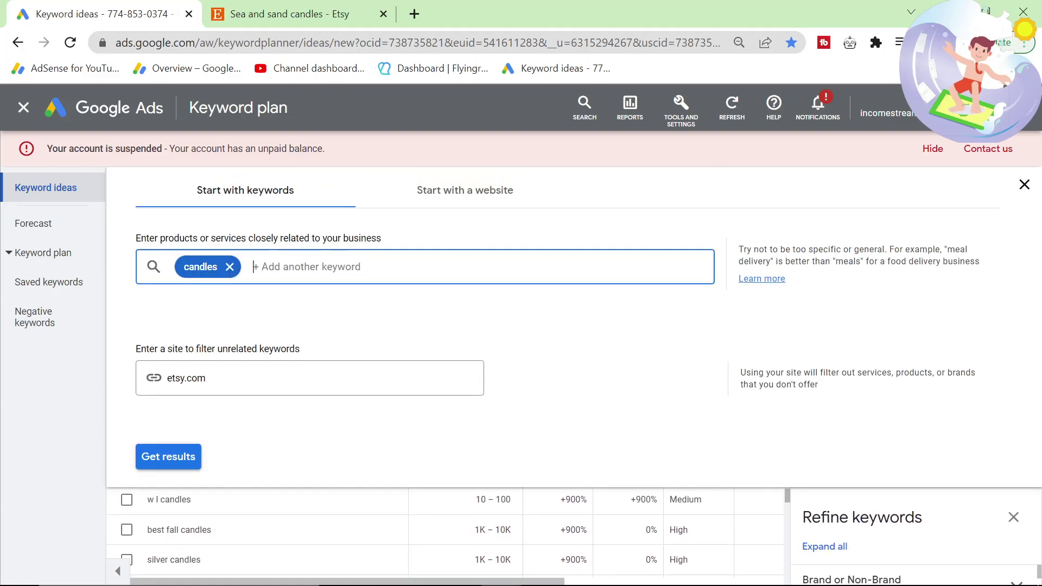
click(229, 268)
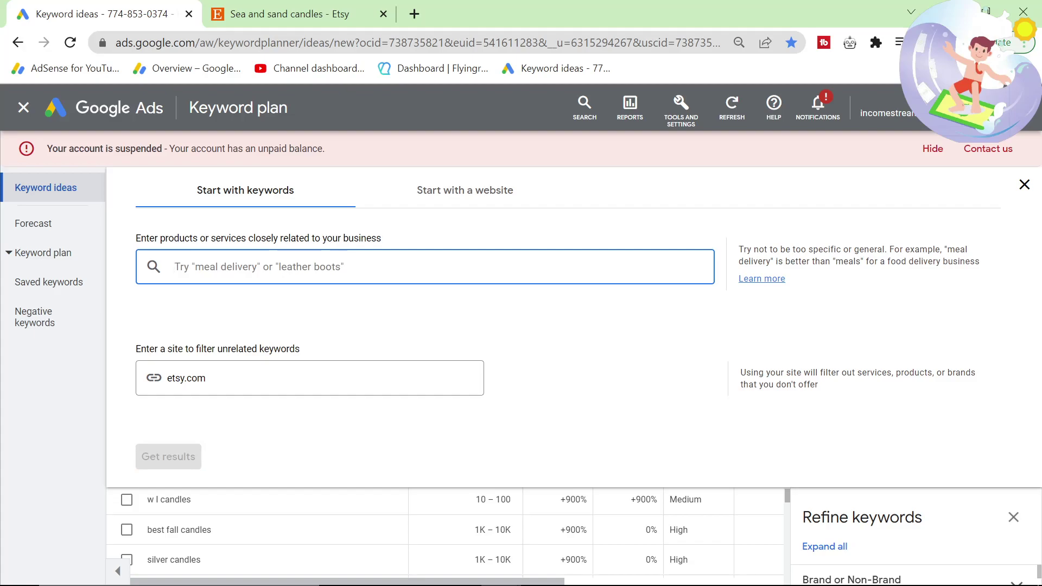
text(carvings)
key(Return)
click(154, 452)
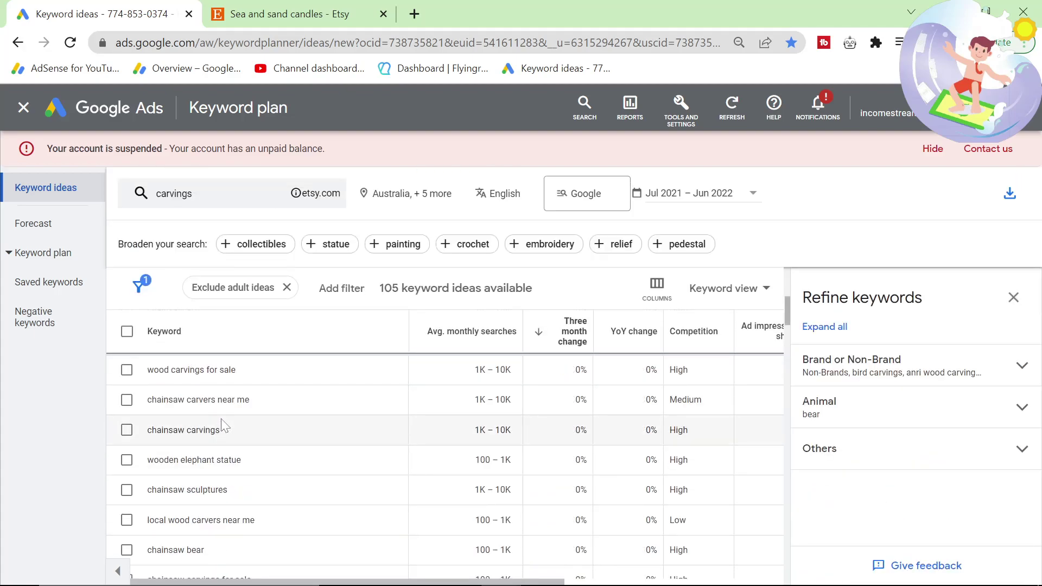
Copy the keyword idea "wooden elephant statue" and search Etsy for it
drag(263, 461, 159, 459)
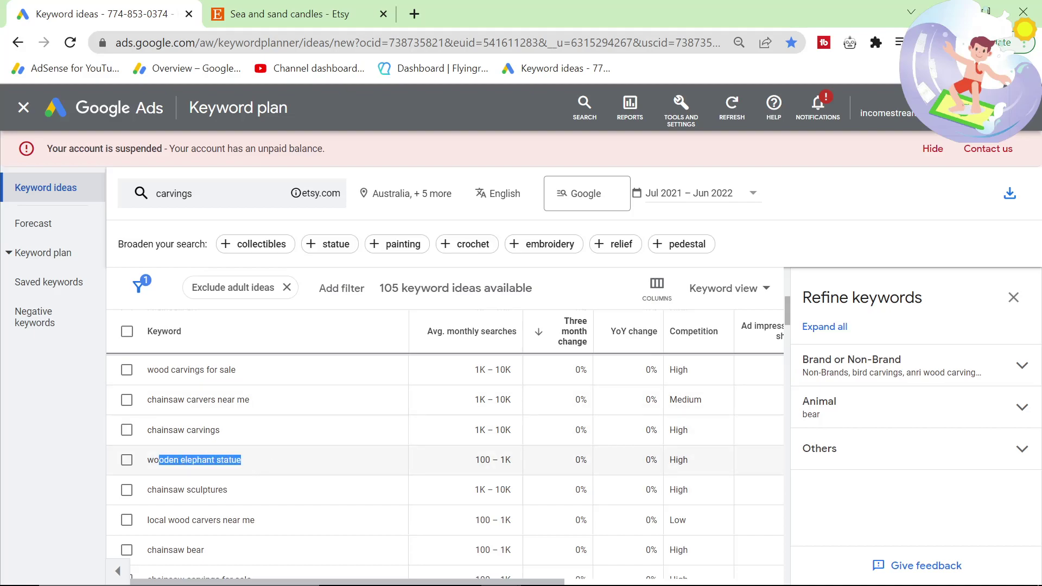
key(ctrl+c)
click(266, 11)
click(279, 112)
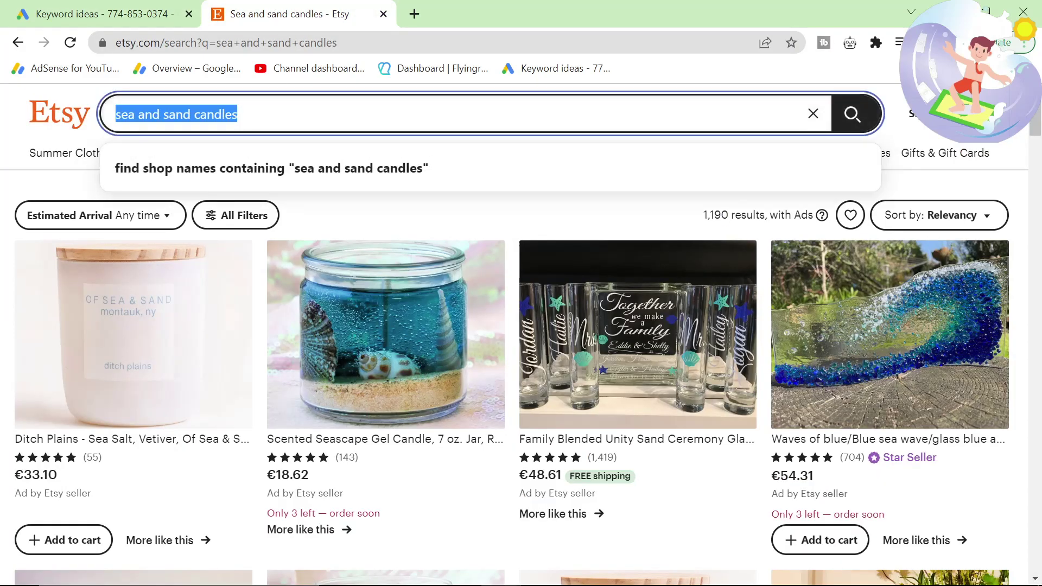
key(ctrl+a)
key(ctrl+v)
key(Return)
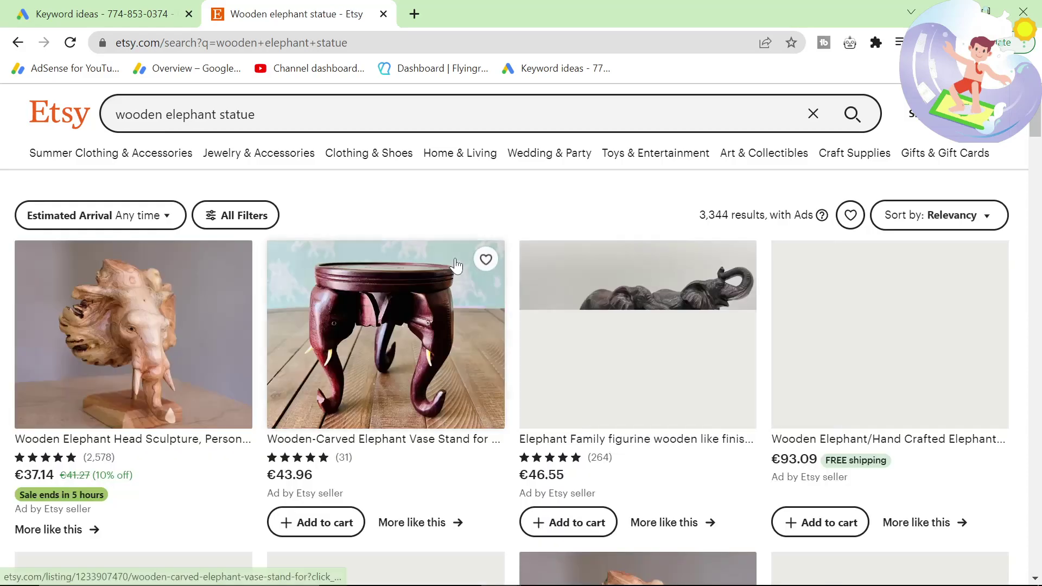
Look further through the carvings keyword ideas, copy "african wooden statues" and search Etsy for it
click(103, 13)
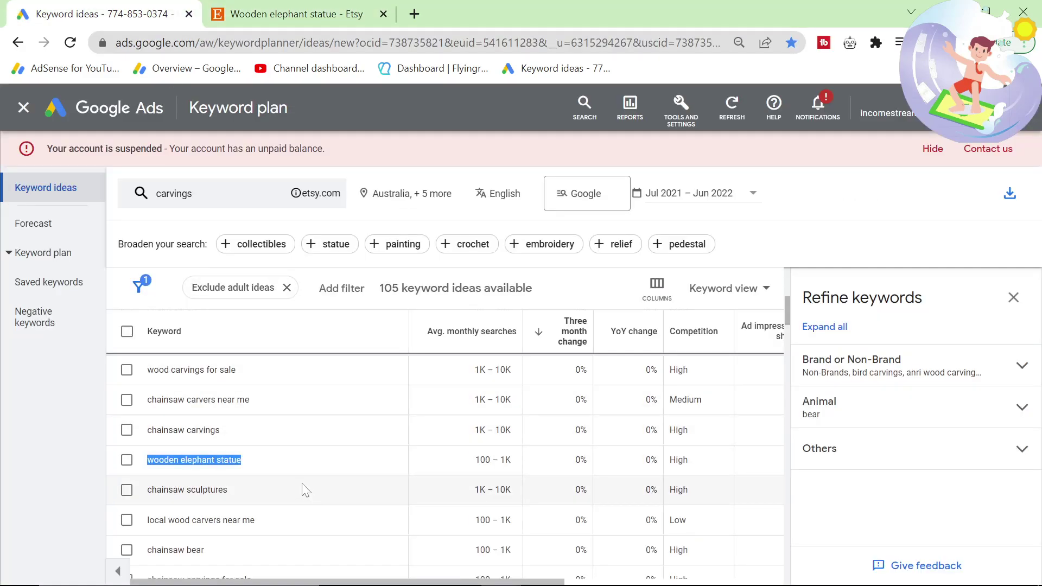
scroll(307, 487, down, 2)
scroll(307, 487, down, 2)
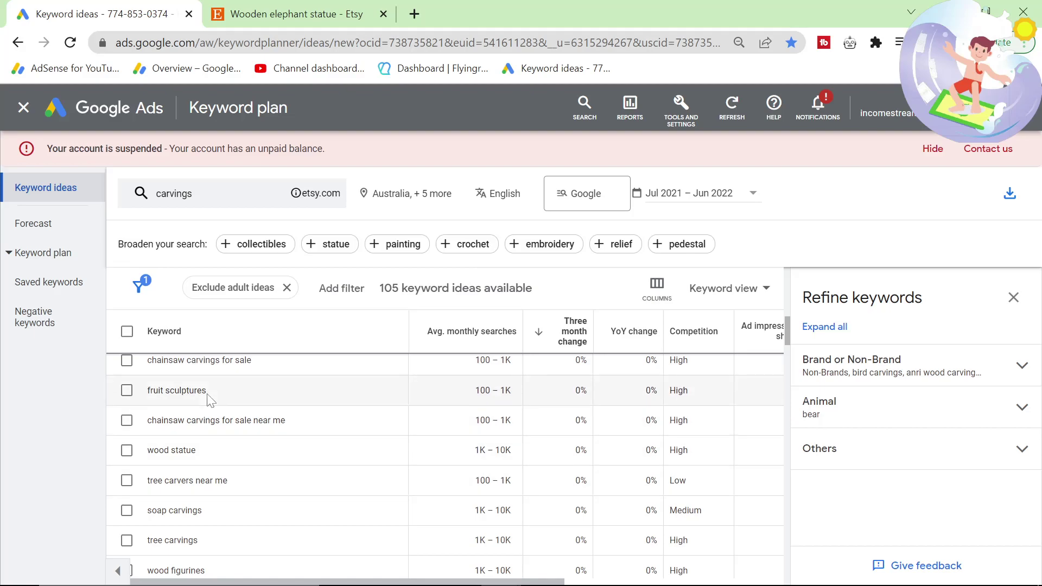
scroll(226, 461, down, 3)
scroll(253, 474, down, 5)
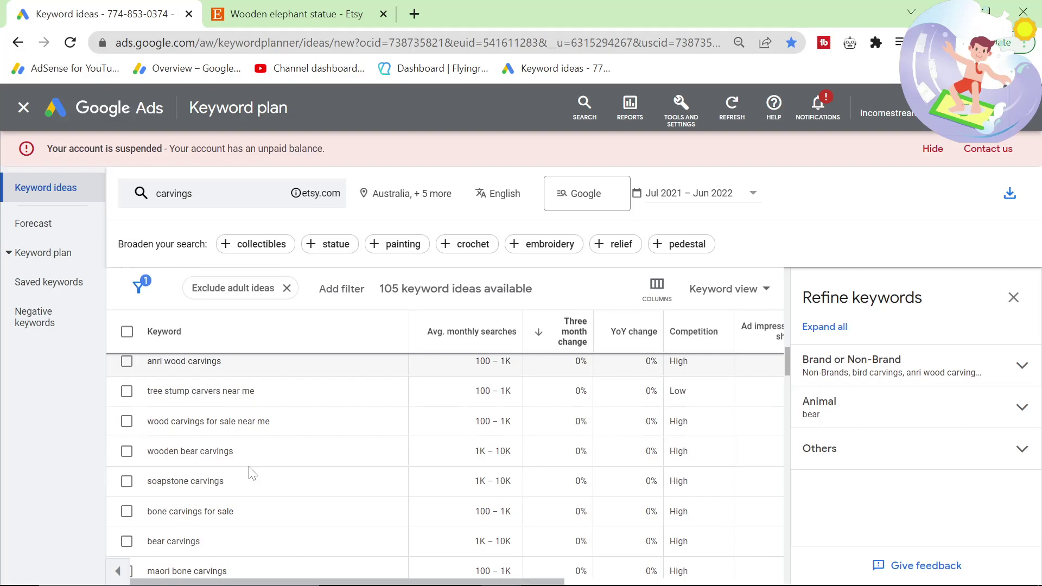
triple_click(217, 491)
key(ctrl+c)
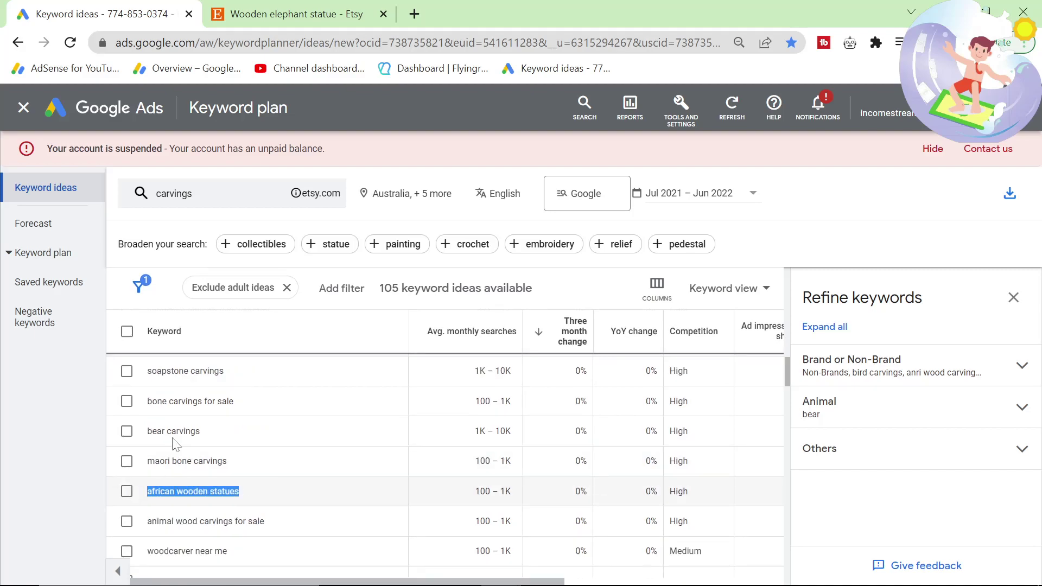
click(253, 17)
click(242, 115)
key(ctrl+a)
key(ctrl+v)
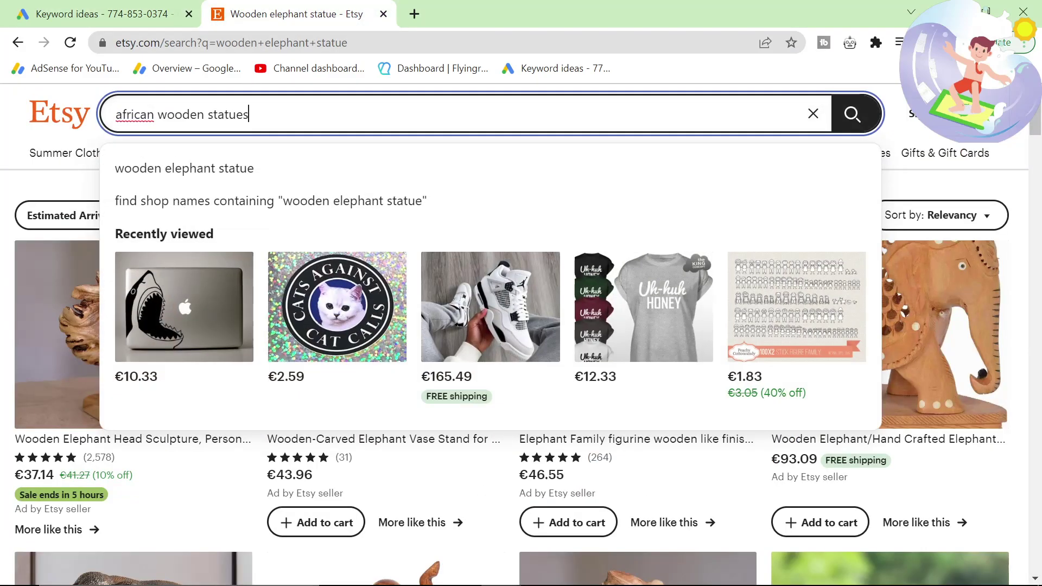
key(Return)
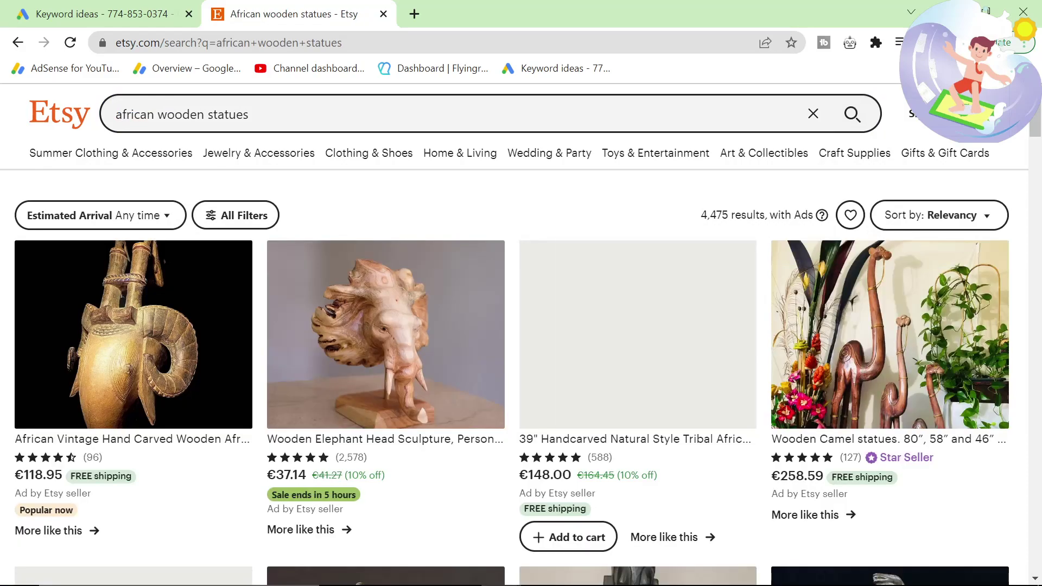
Go back to the carvings keyword ideas, look further down the list and copy the keyword "celtic carvings"
click(101, 12)
scroll(279, 470, down, 5)
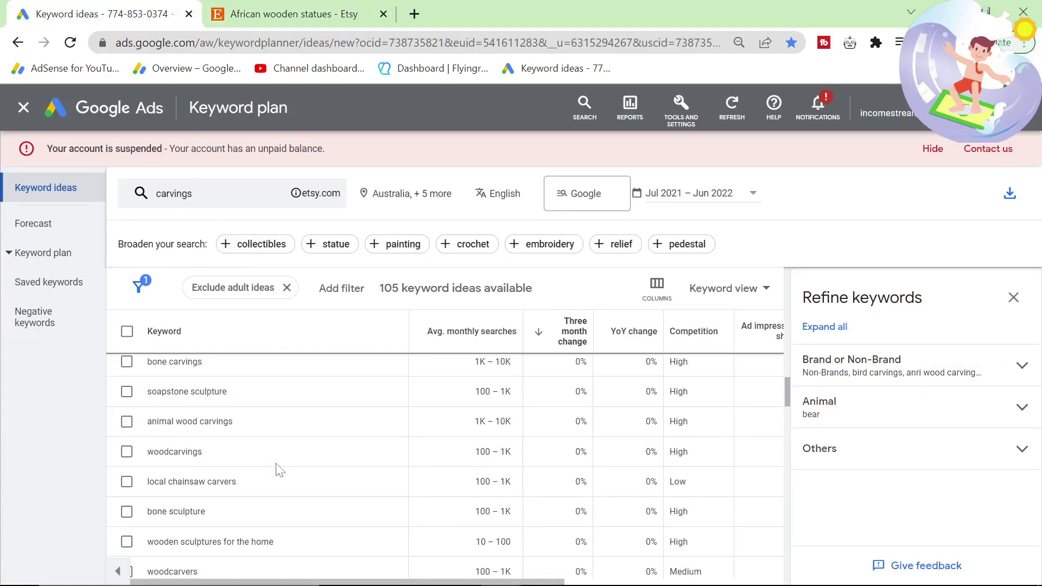
scroll(280, 470, down, 2)
scroll(279, 470, down, 7)
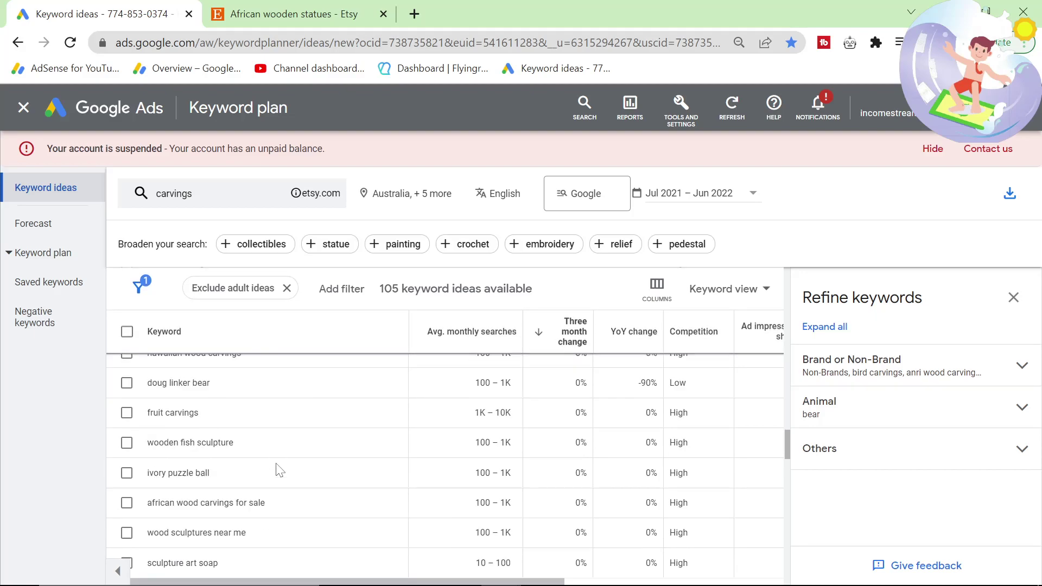
scroll(450, 491, down, 3)
scroll(450, 491, down, 5)
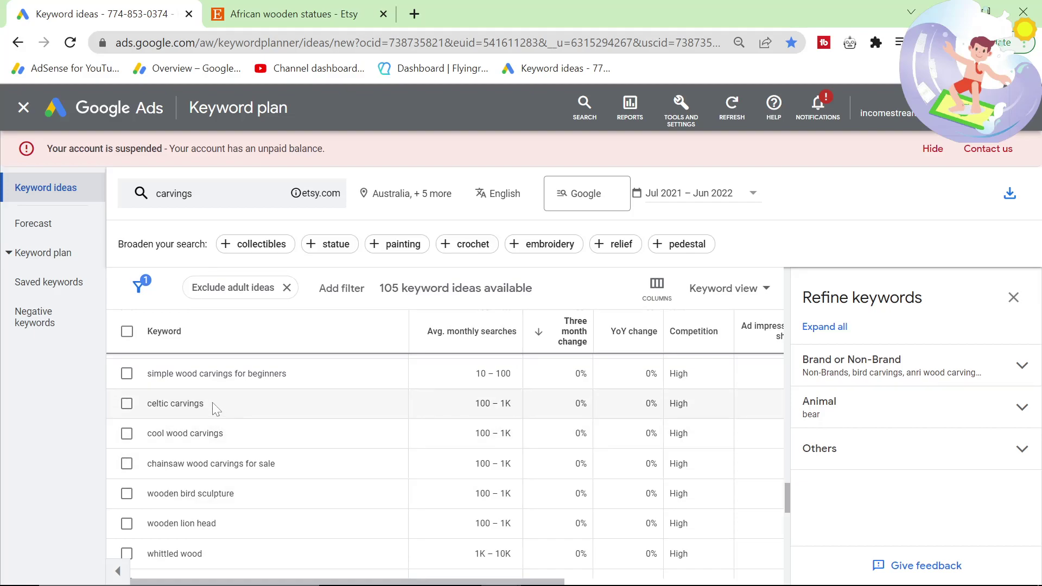
drag(216, 408, 146, 404)
key(ctrl+c)
Replace the Etsy search with the copied keyword "celtic carvings" and run it
click(249, 24)
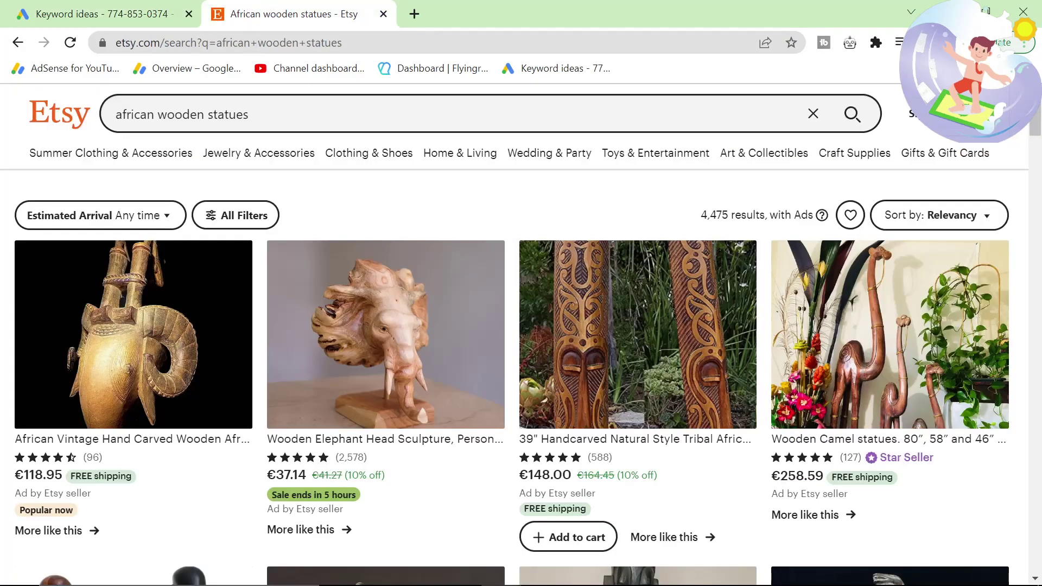
click(272, 114)
key(ctrl+a)
key(ctrl+v)
key(Return)
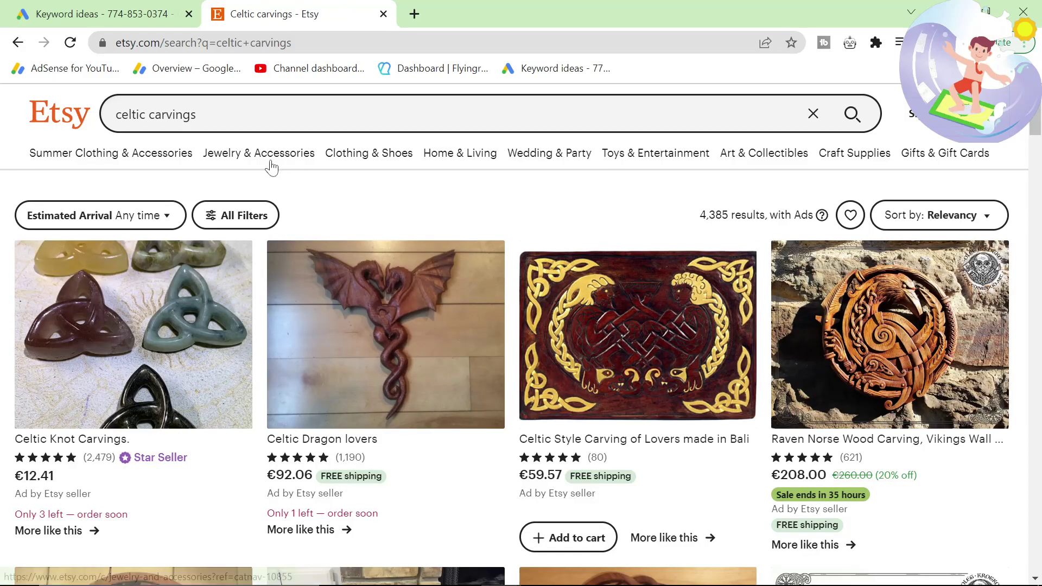
Browse Etsy's Jewelry & Accessories and Home & Living categories for another product idea
mouse_move(272, 165)
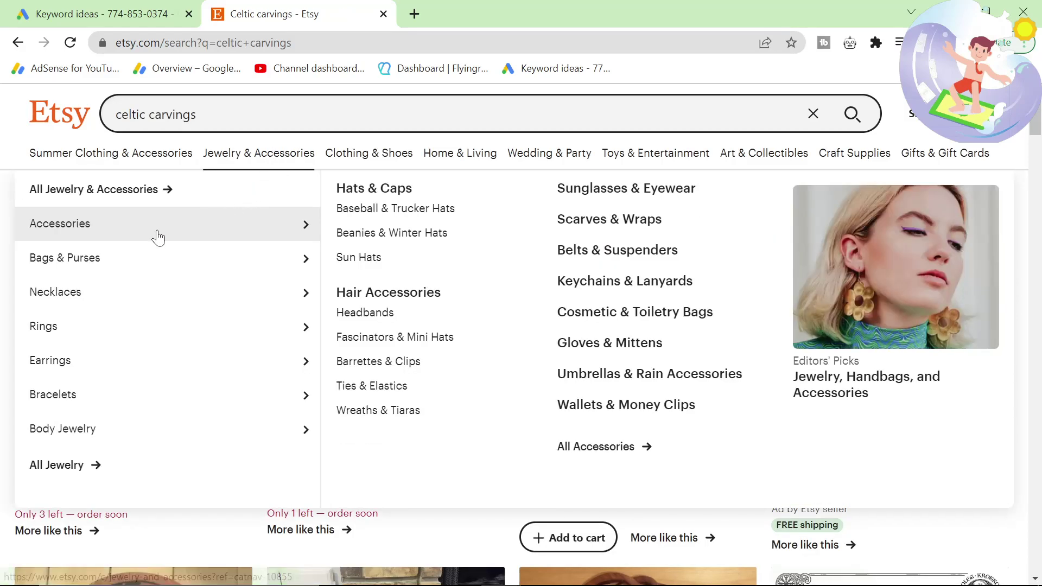
mouse_move(200, 262)
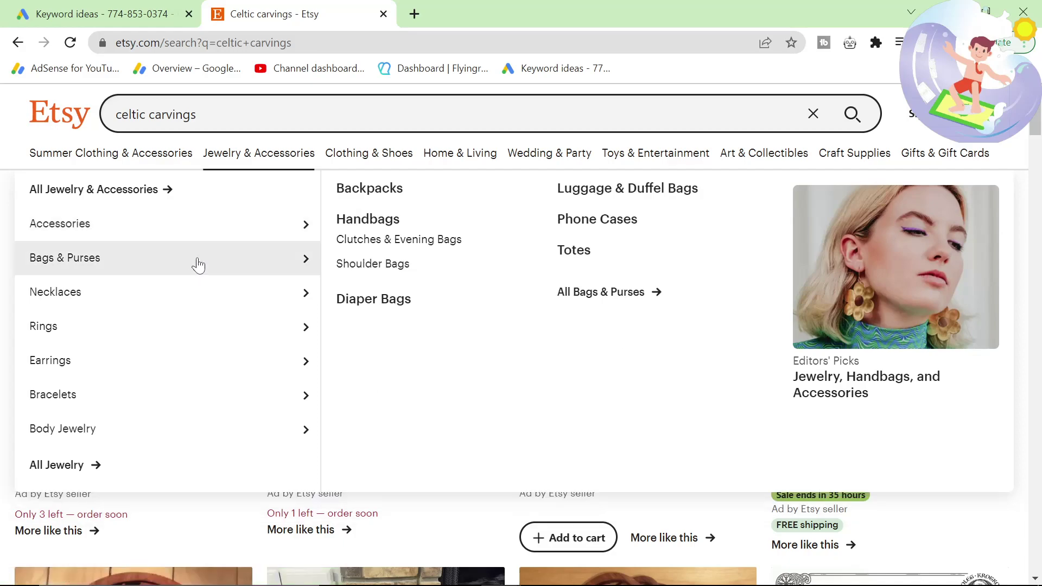
mouse_move(485, 157)
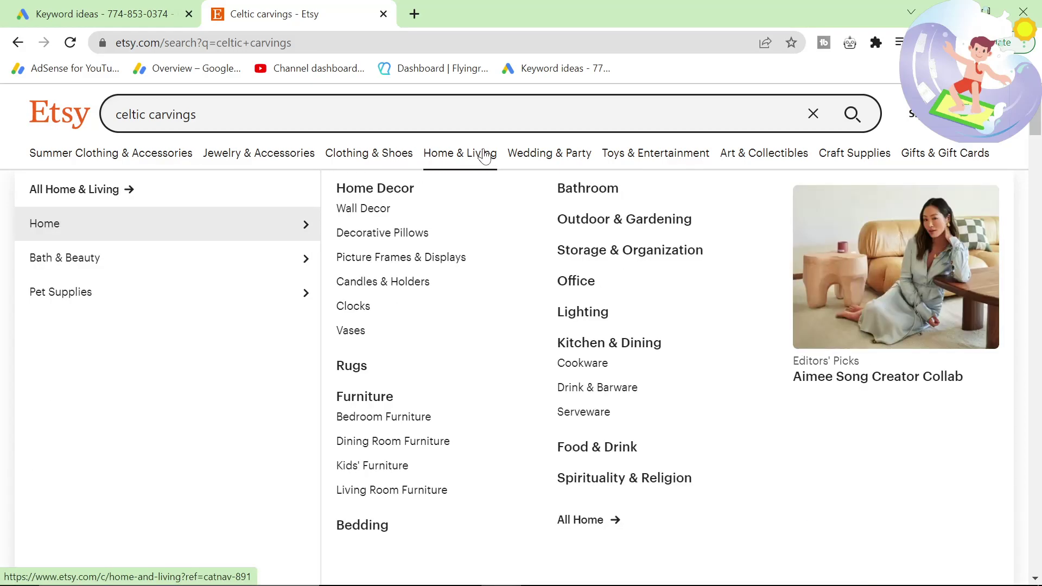
Replace the keyword "carvings" with "pillows" in the keyword plan and get results, keeping etsy.com as the filtering site
click(87, 14)
click(234, 260)
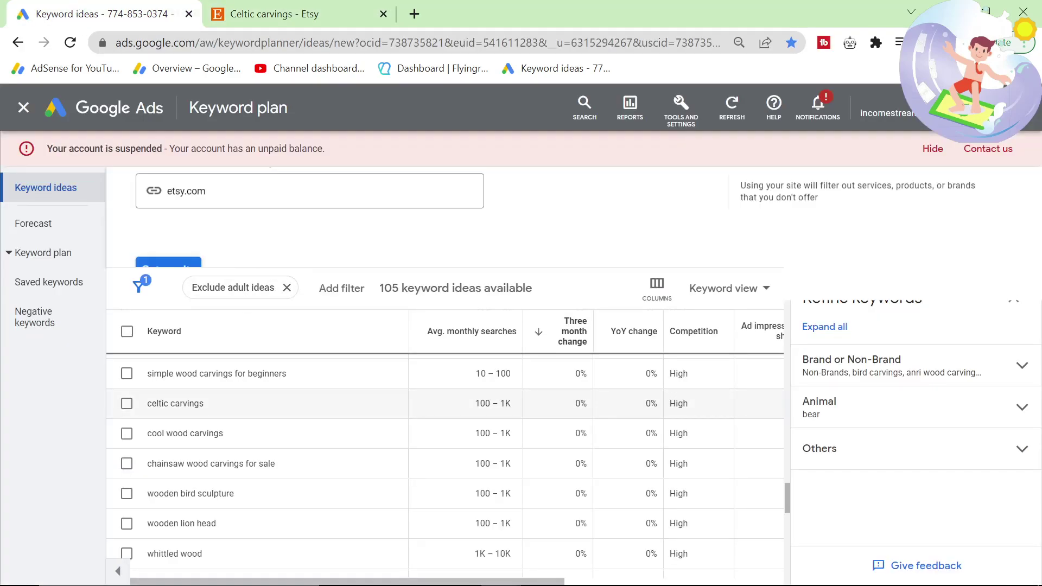
click(233, 267)
text(pillows)
key(Return)
click(186, 462)
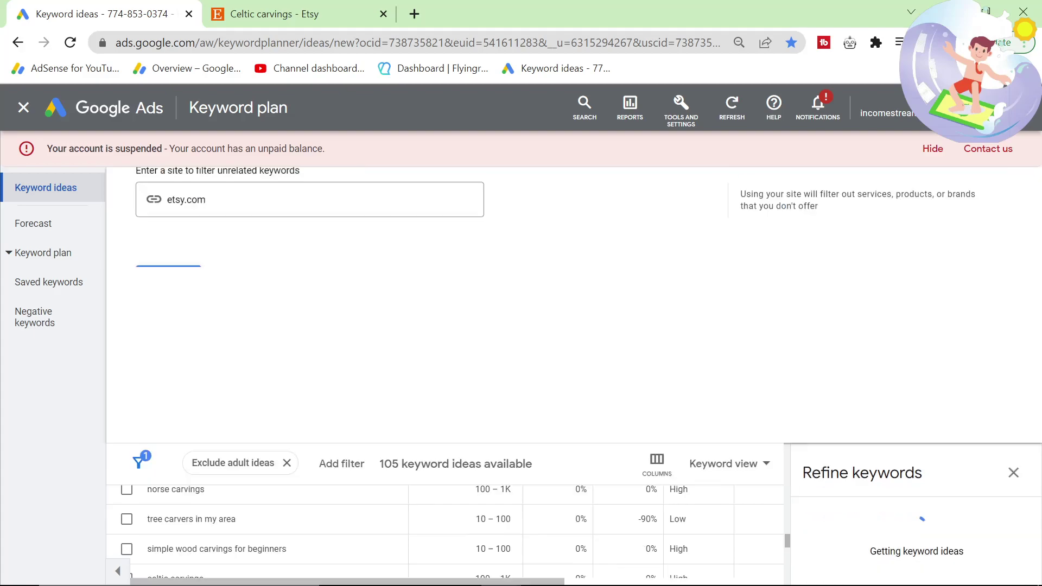
scroll(444, 515, up, 10)
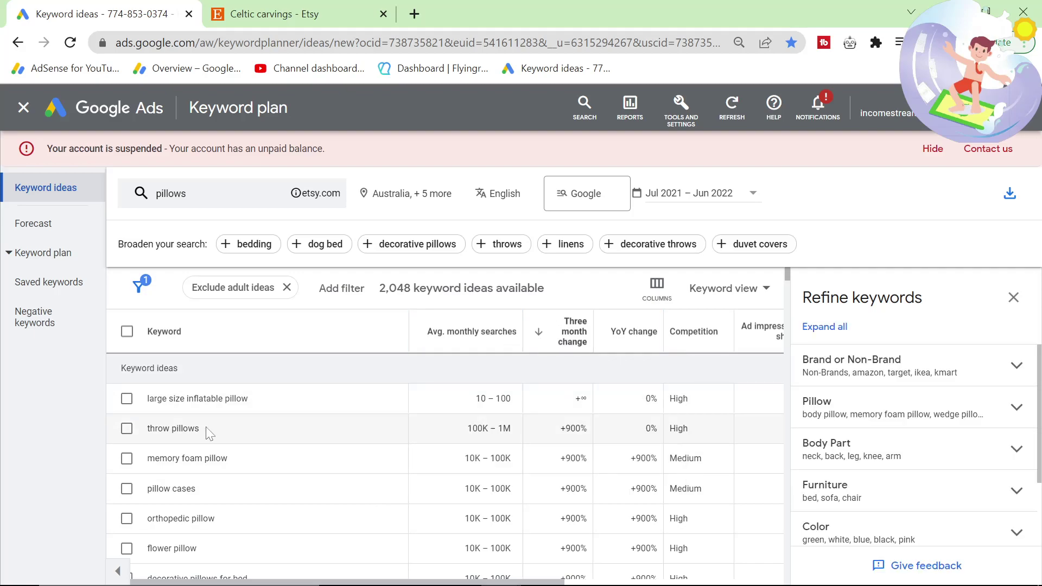
Look through the pillows keyword ideas and copy "japanese pillow for neck pain"
drag(207, 429, 152, 428)
scroll(293, 455, down, 2)
scroll(292, 459, down, 2)
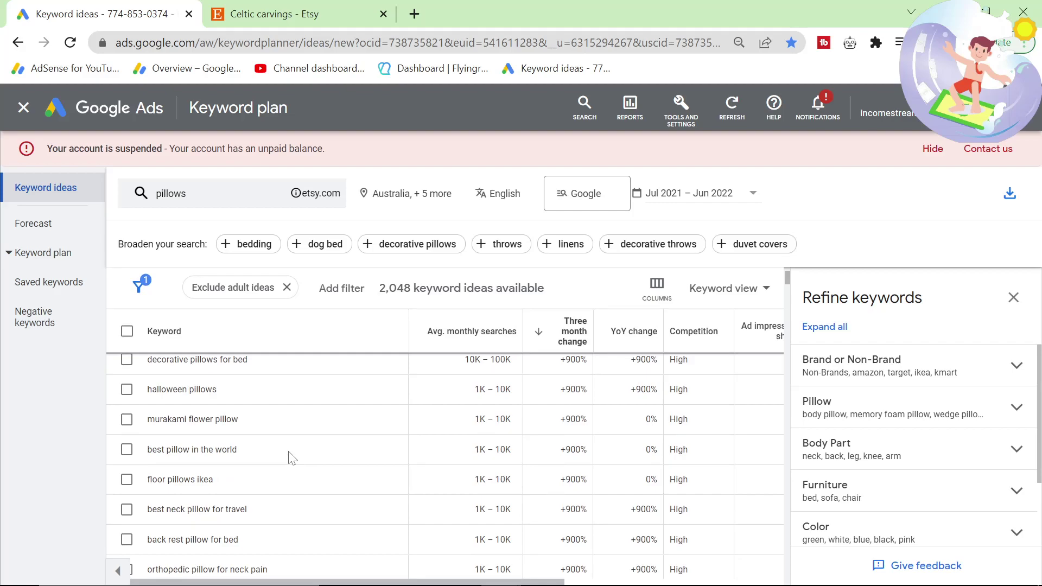
scroll(292, 459, up, 2)
scroll(293, 459, down, 2)
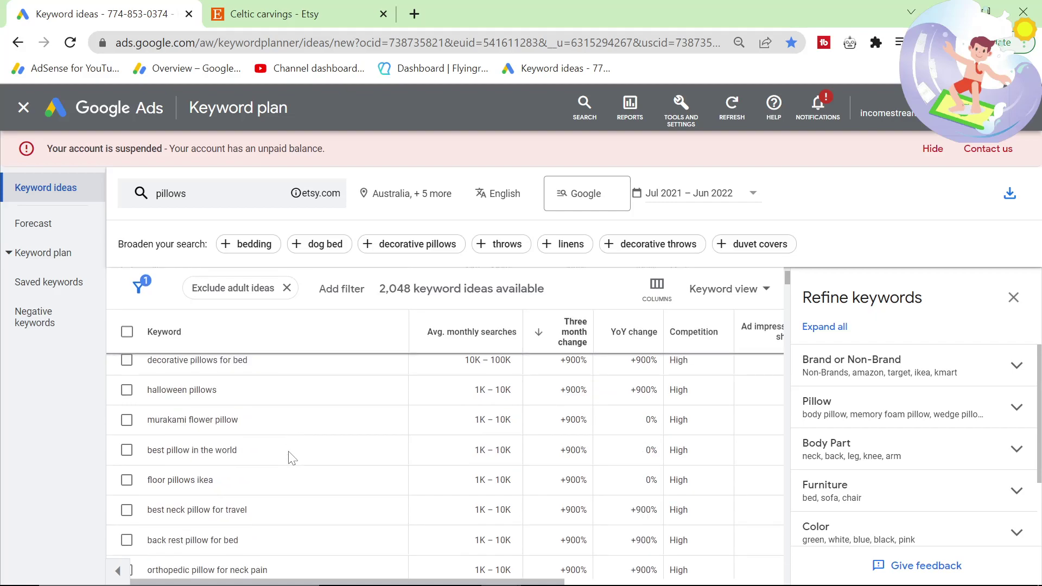
scroll(292, 459, down, 2)
scroll(292, 458, down, 2)
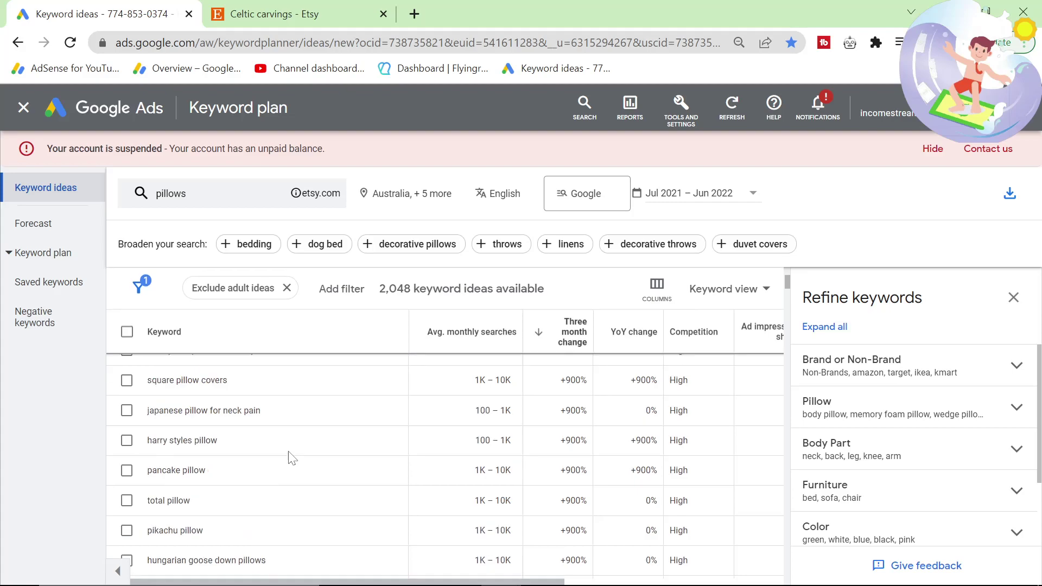
drag(274, 414, 146, 412)
key(ctrl+c)
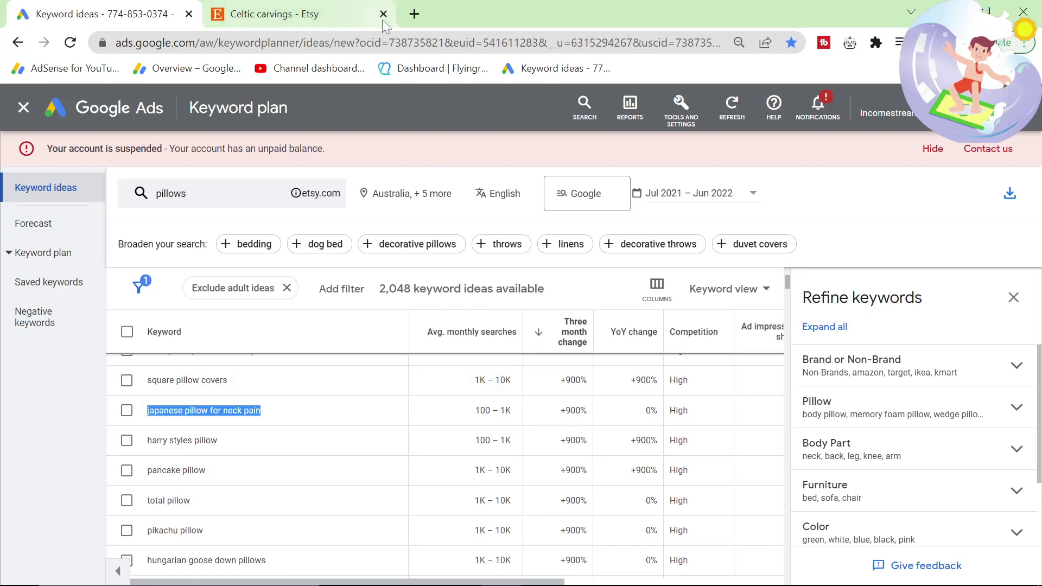
Search Google for "japanese pillow for neck pain" in a new tab and skim the results
click(414, 13)
key(ctrl+v)
key(Return)
scroll(383, 342, down, 3)
scroll(353, 374, down, 2)
scroll(353, 379, down, 5)
scroll(279, 402, up, 4)
Expand the question "Are Japanese pillows good for your neck?" and examine the sites ranking in the remaining results
click(279, 402)
scroll(327, 420, down, 2)
scroll(328, 423, down, 1)
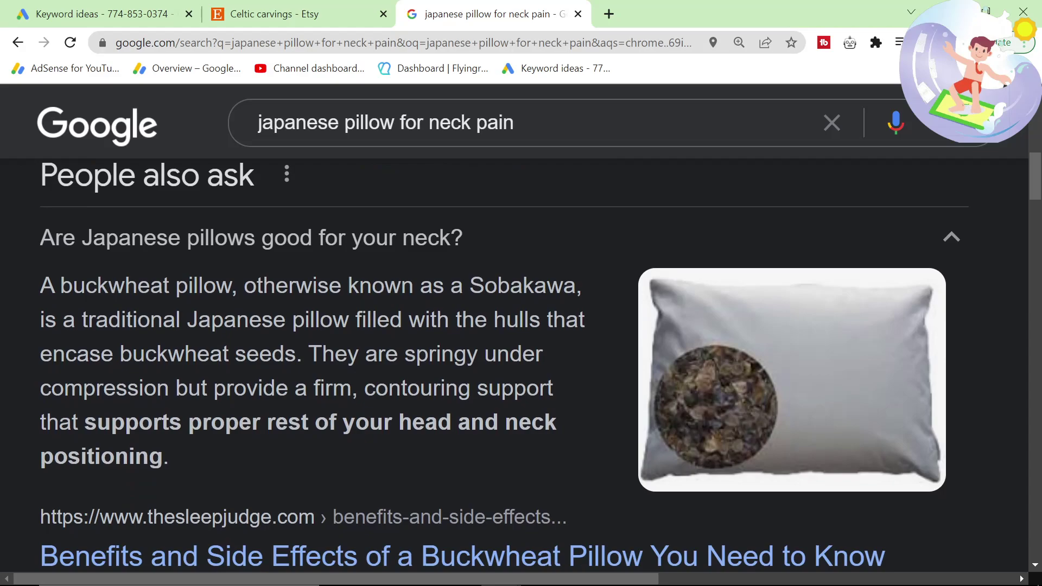
scroll(328, 413, down, 18)
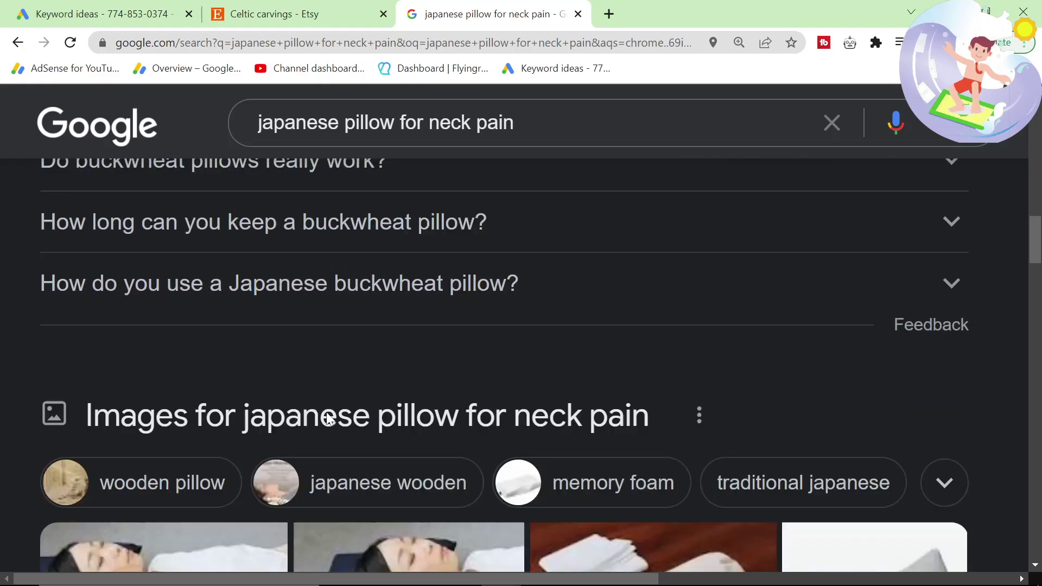
scroll(327, 412, down, 15)
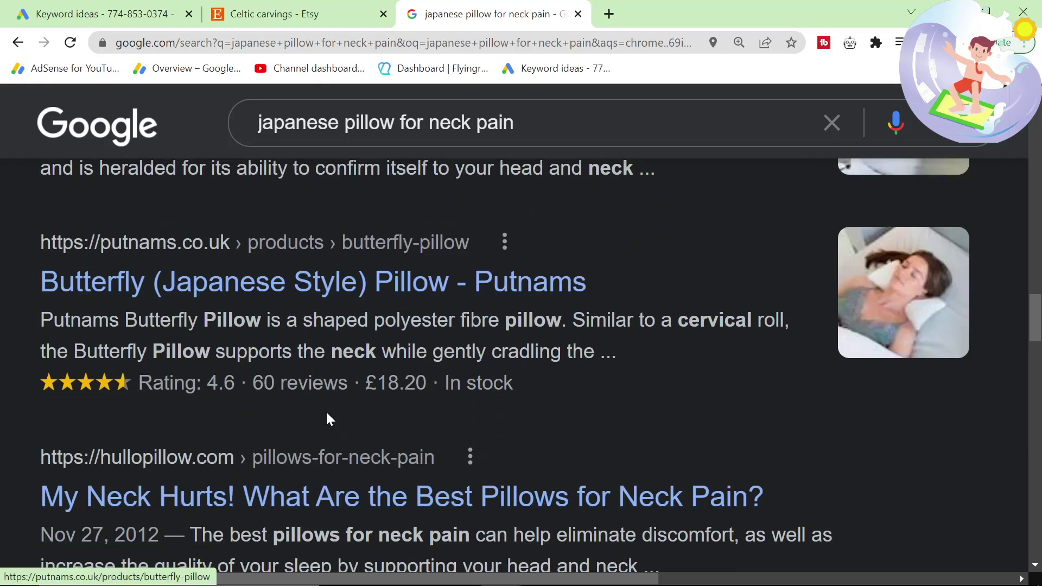
Find "etsy" on the results page, then open the AliExpress Japanese Neck Pillow result in a new tab and look through its listings
key(ctrl+f)
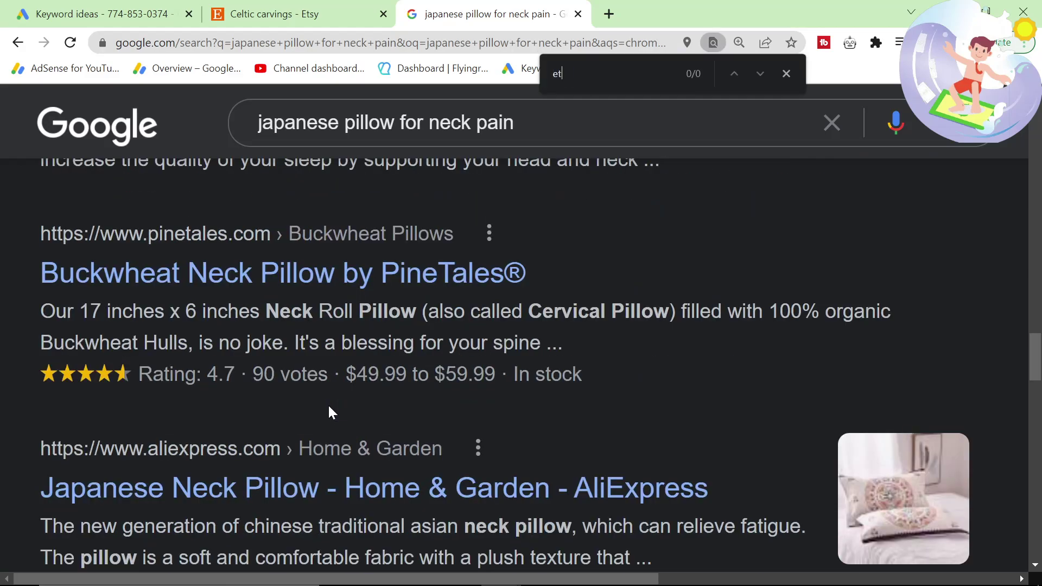
click(220, 483)
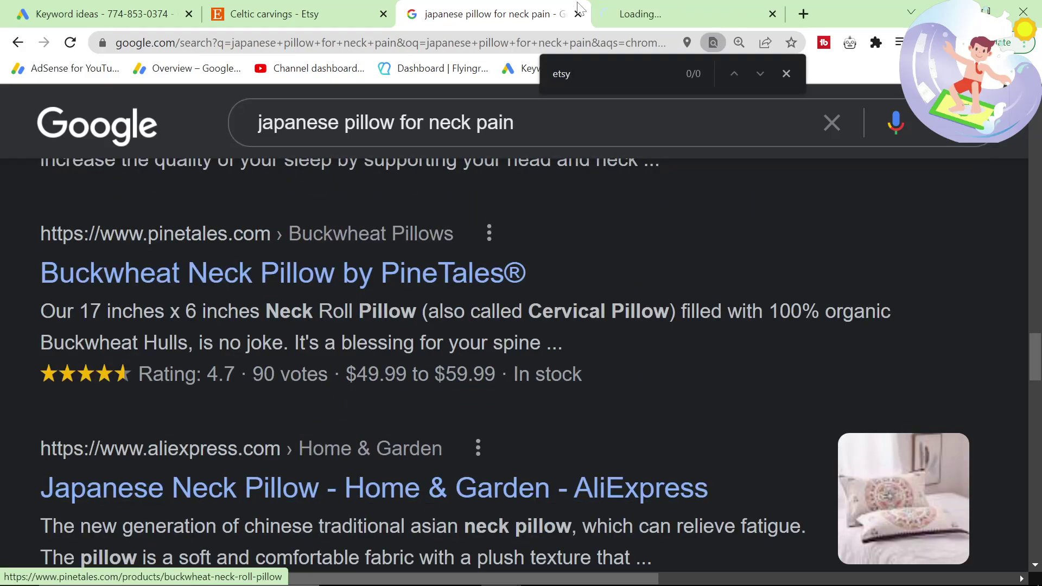
scroll(393, 422, down, 3)
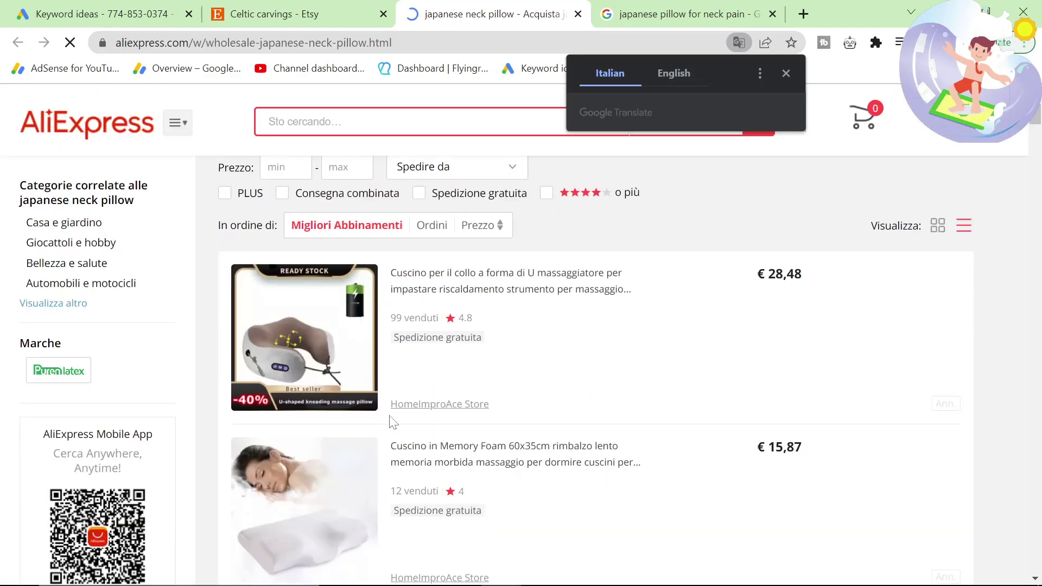
Copy the keyword idea "pancake pillow" and search Google for it in the AliExpress tab, checking the first results
key(ctrl+1)
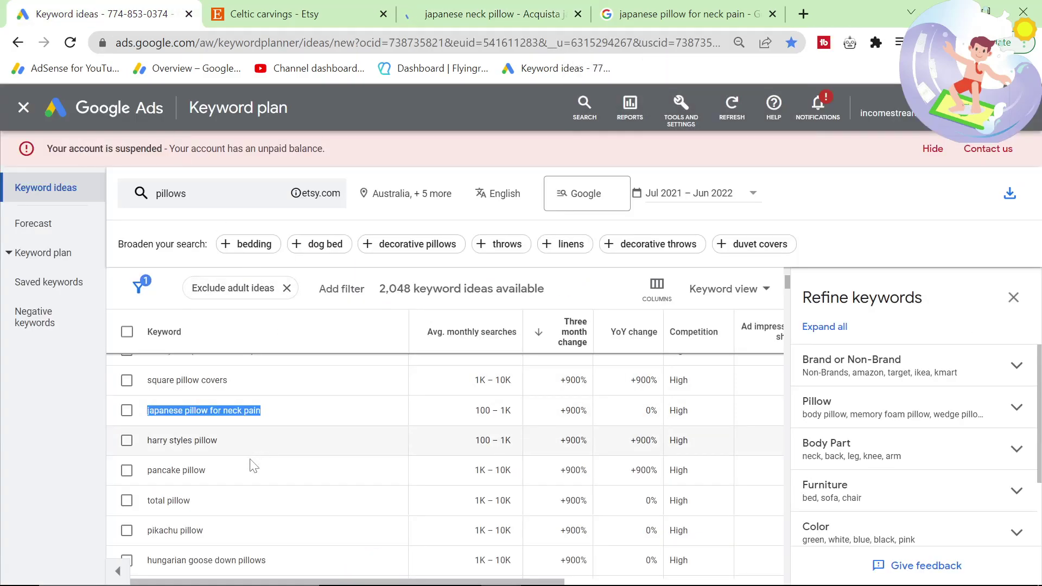
drag(249, 470, 146, 470)
key(ctrl+c)
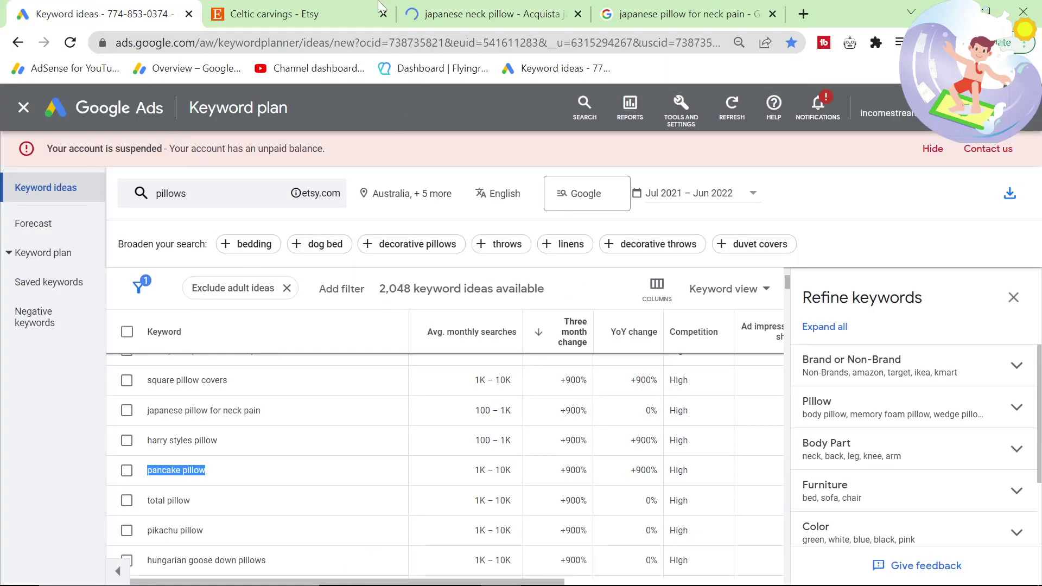
click(429, 12)
key(ctrl+l)
key(ctrl+v)
key(Return)
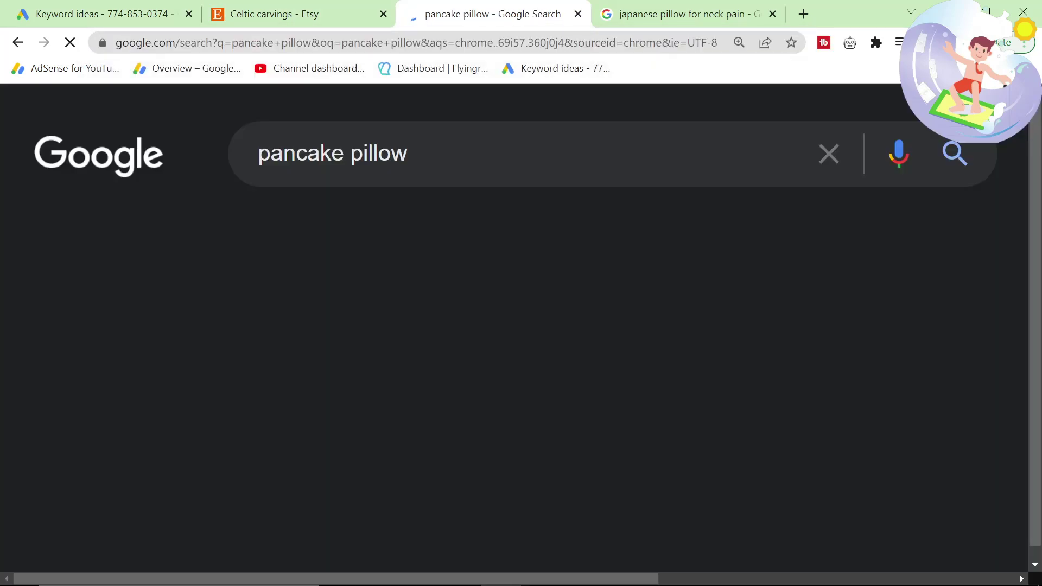
scroll(367, 282, down, 5)
scroll(367, 281, up, 3)
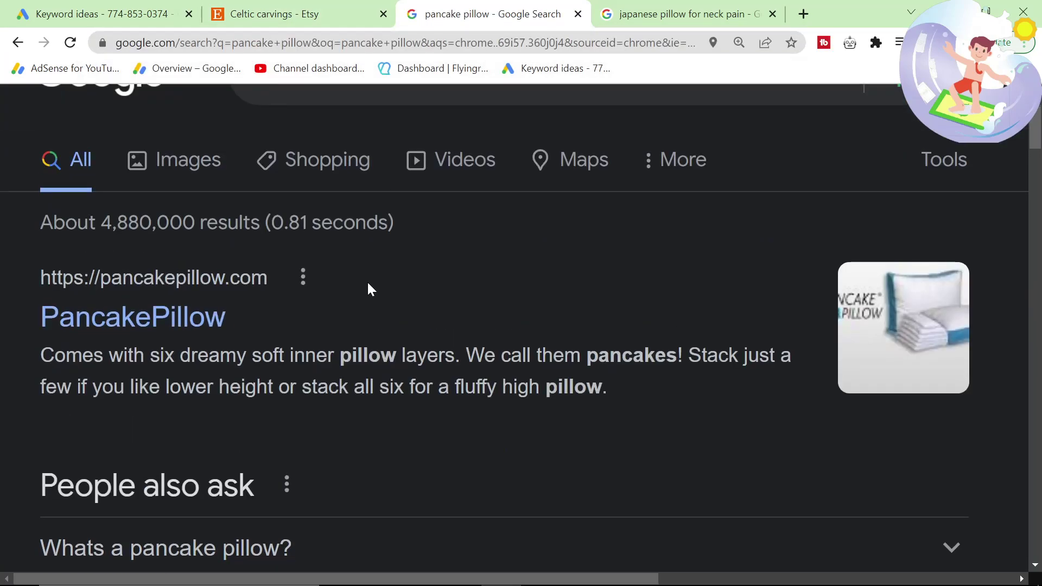
Look further through the pillows keyword ideas and highlight "hungarian goose down pillows"
click(130, 7)
scroll(273, 424, down, 2)
scroll(260, 447, down, 2)
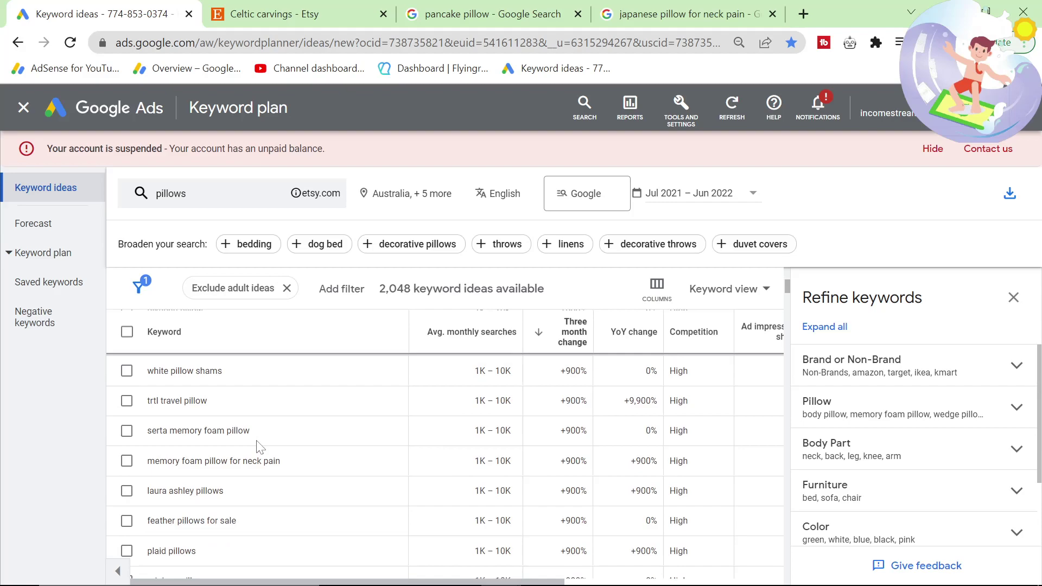
scroll(259, 447, up, 2)
drag(266, 451, 152, 450)
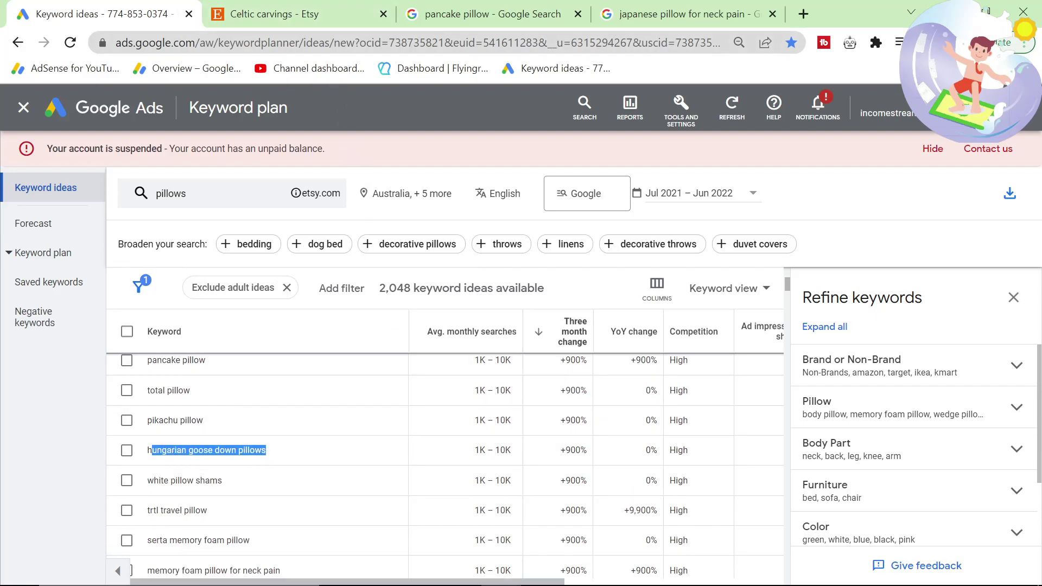
Browse Etsy's product categories, including Toys & Entertainment and the Rings section of Jewelry & Accessories, for more ideas
key(ctrl+Tab)
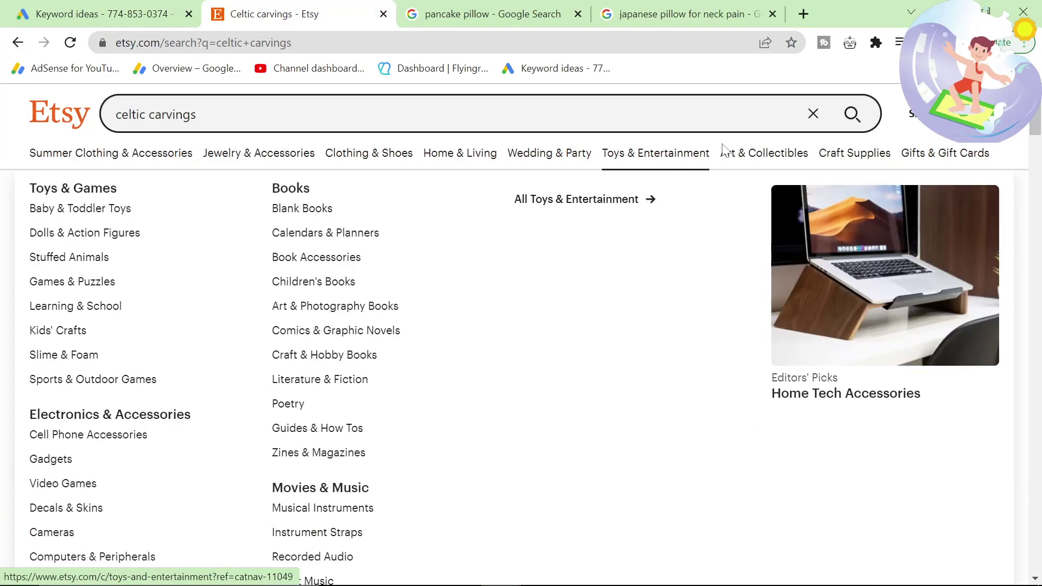
mouse_move(785, 156)
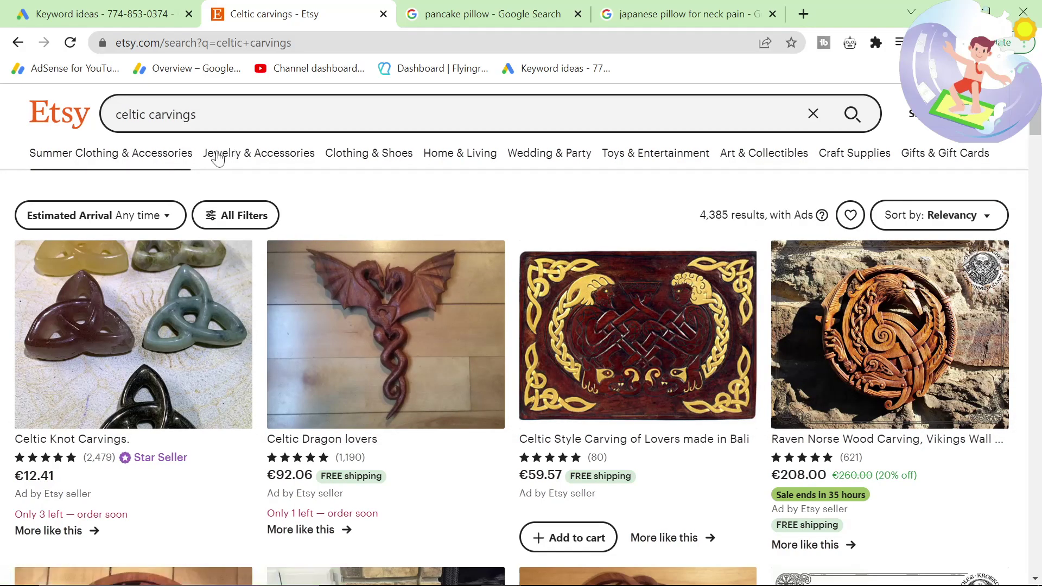
mouse_move(238, 152)
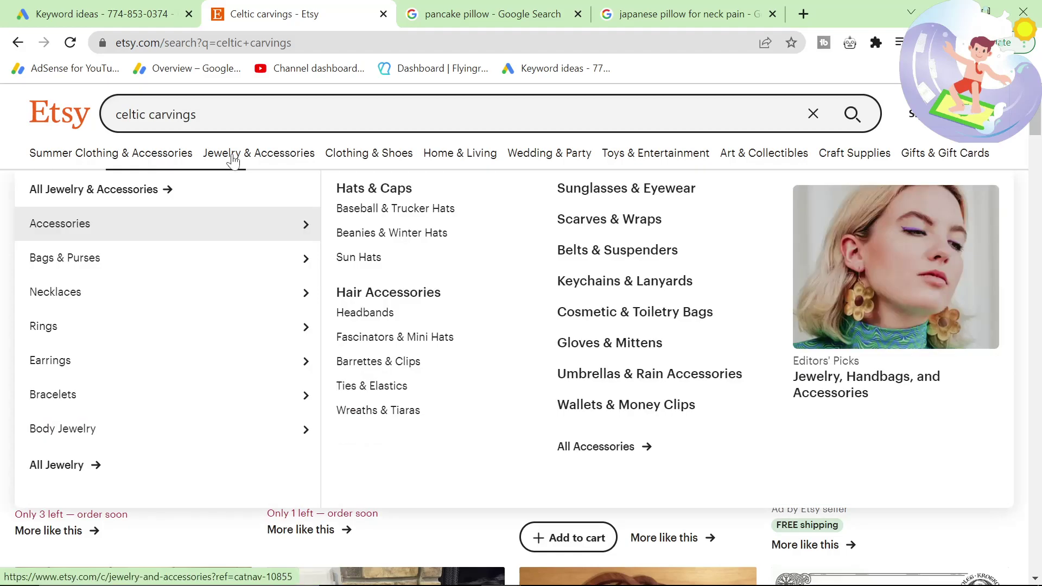
mouse_move(160, 321)
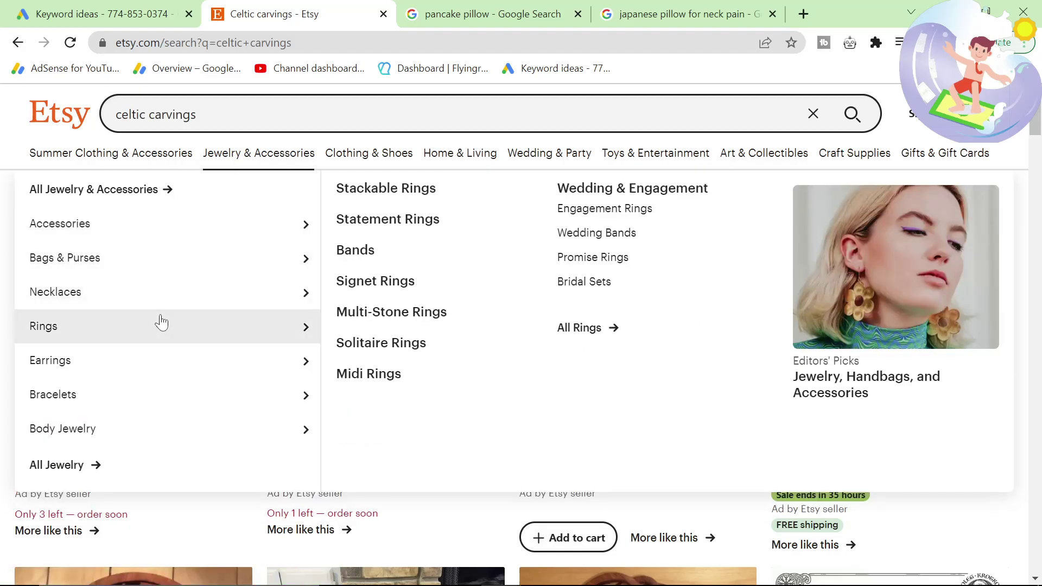
Get keyword ideas based on the entire website etsy.com instead of a keyword
click(100, 14)
click(185, 197)
click(227, 266)
click(421, 199)
click(193, 400)
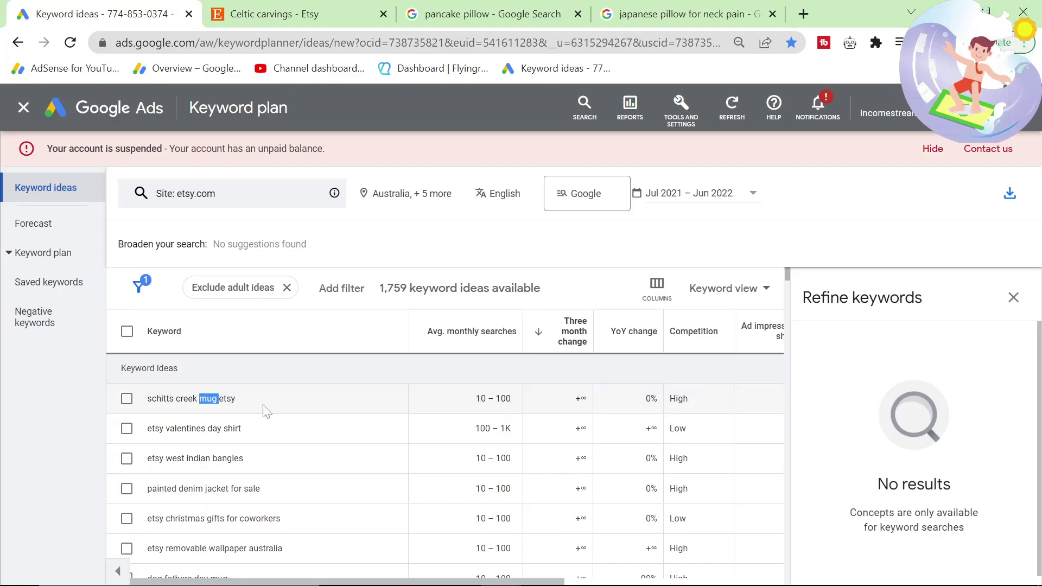
Switch back to a keyword-based search, get ideas for "mug" filtered by etsy.com, and look through the first ones
click(217, 204)
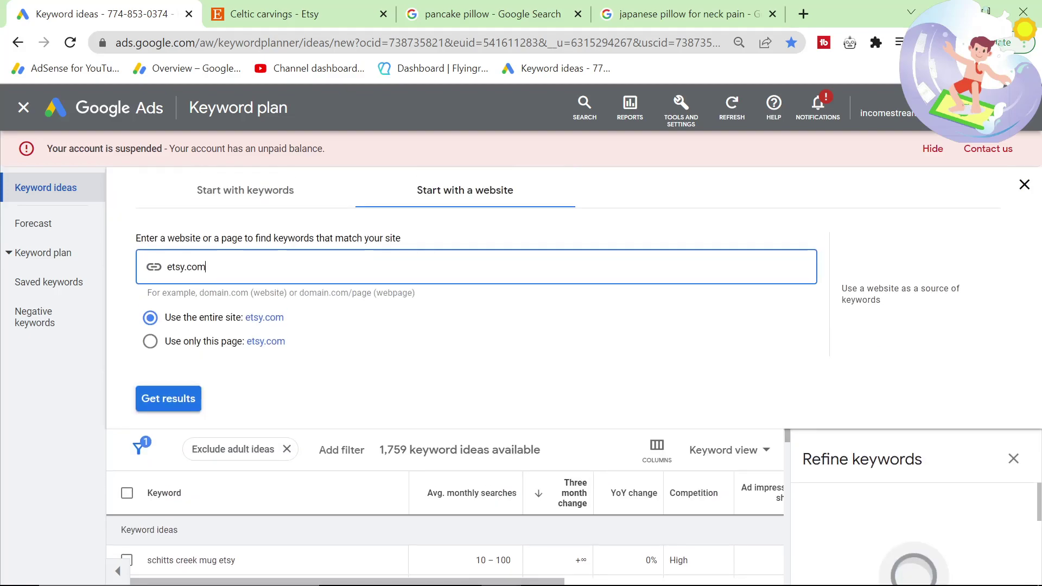
click(253, 212)
text(mug)
click(169, 457)
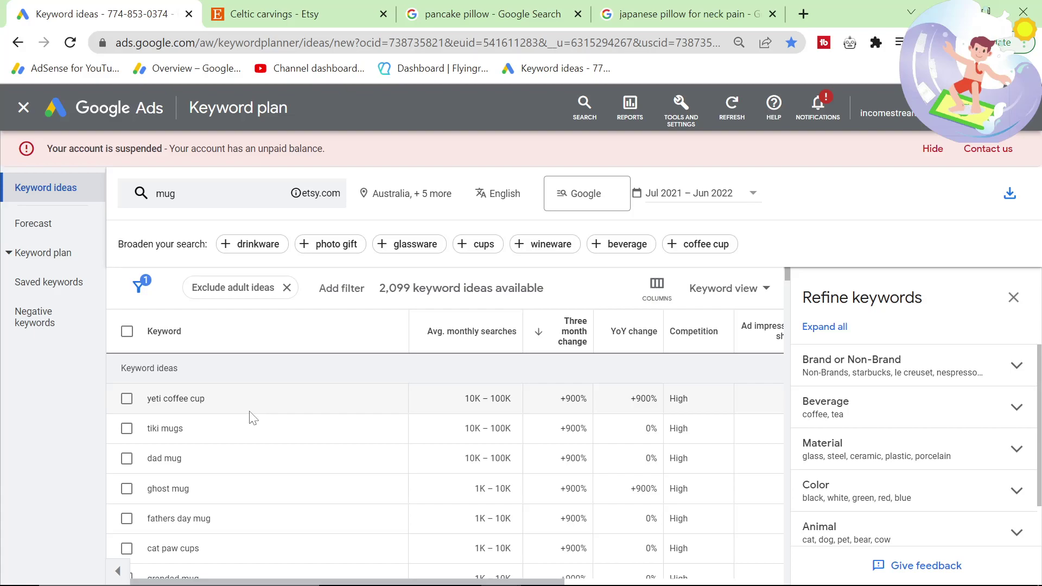
scroll(236, 425, down, 2)
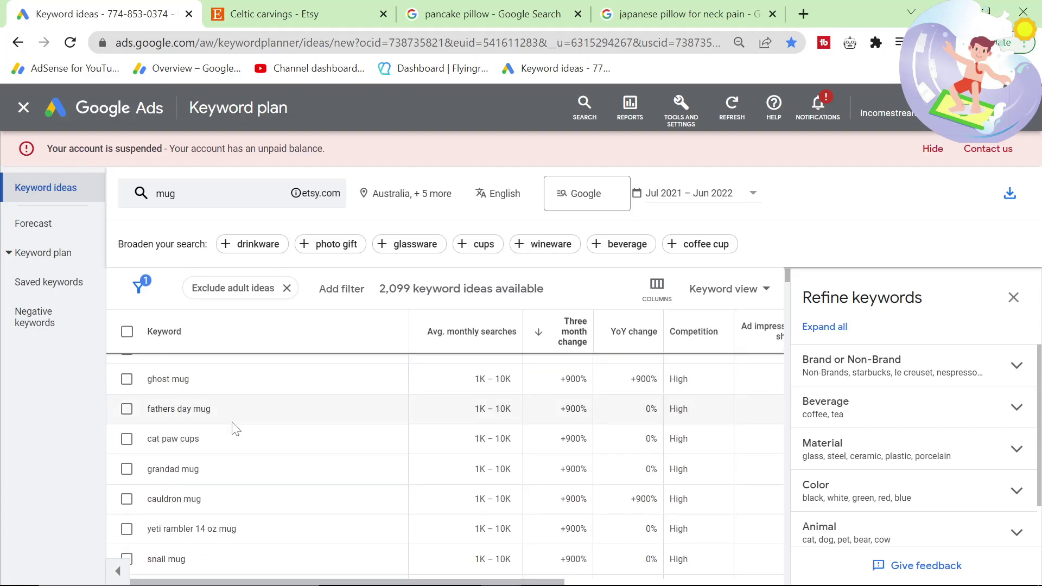
Copy "cat paw cups" from the mug keyword ideas and search Etsy for it
drag(202, 441, 135, 452)
key(ctrl+c)
click(244, 14)
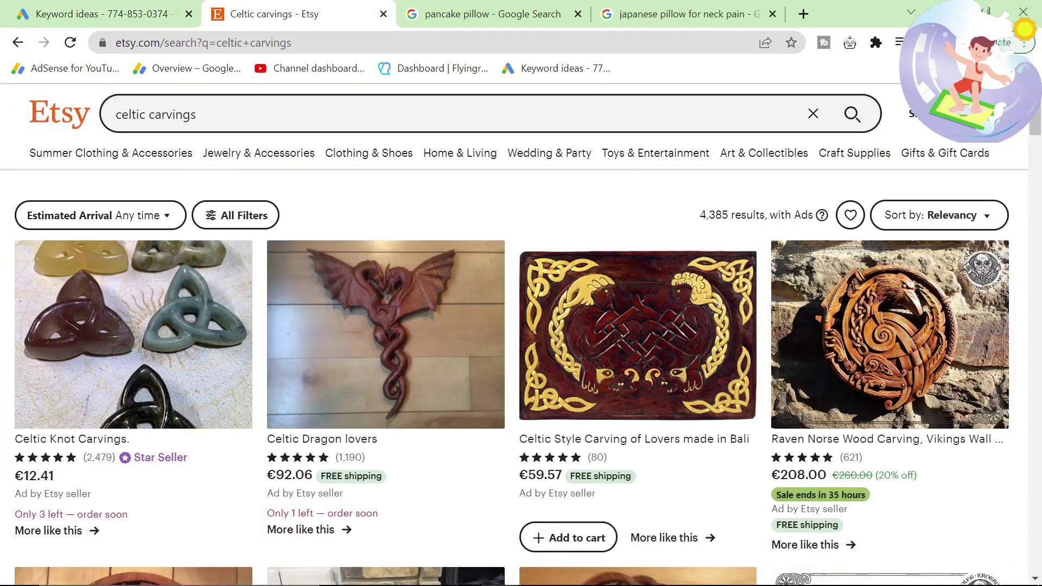
triple_click(155, 115)
key(ctrl+v)
key(Return)
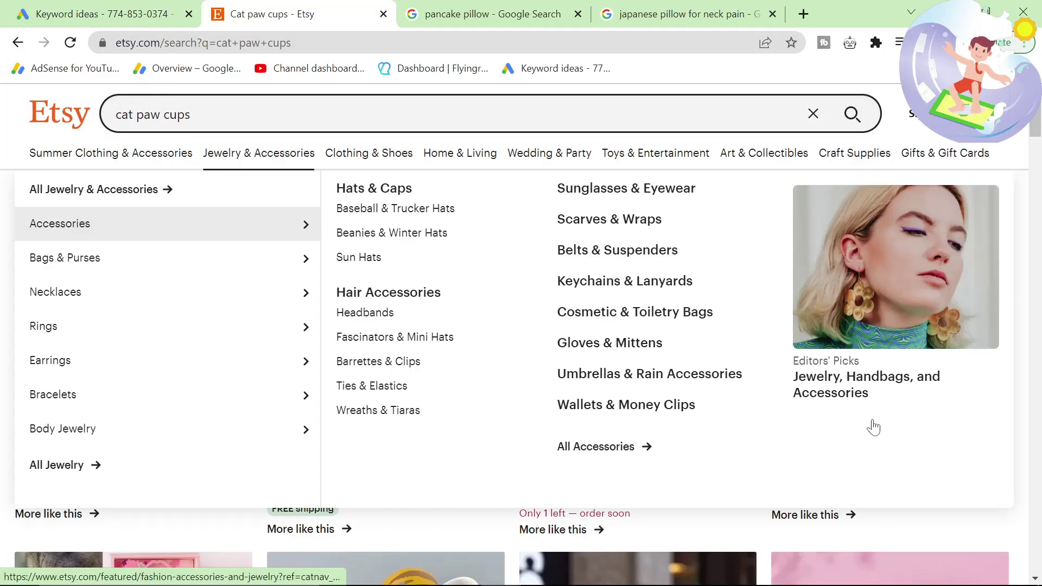
Copy "snail mug" from further down the mug keyword ideas and search Etsy for it
click(182, 7)
scroll(293, 442, down, 2)
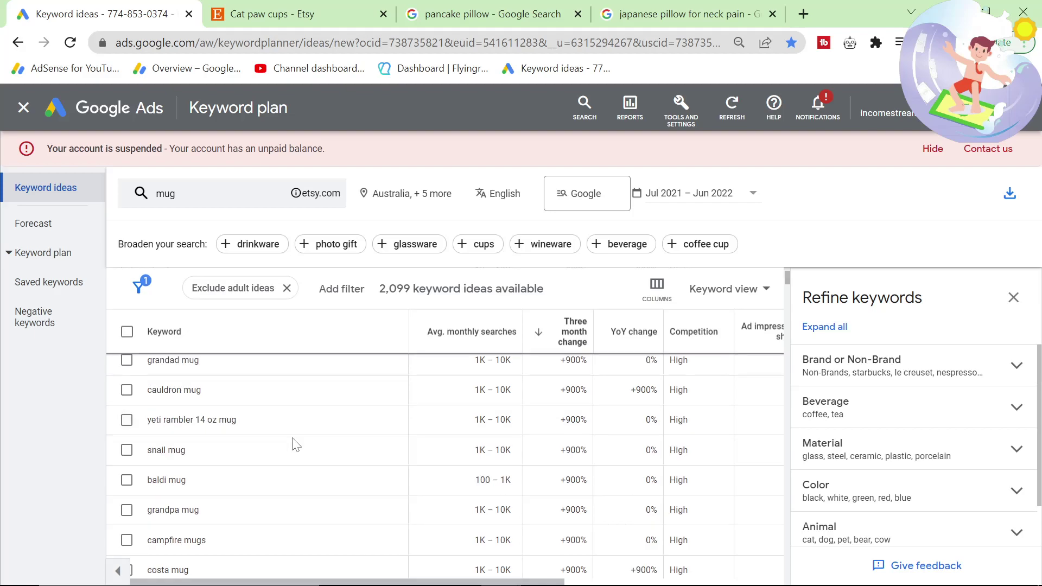
drag(199, 451, 147, 455)
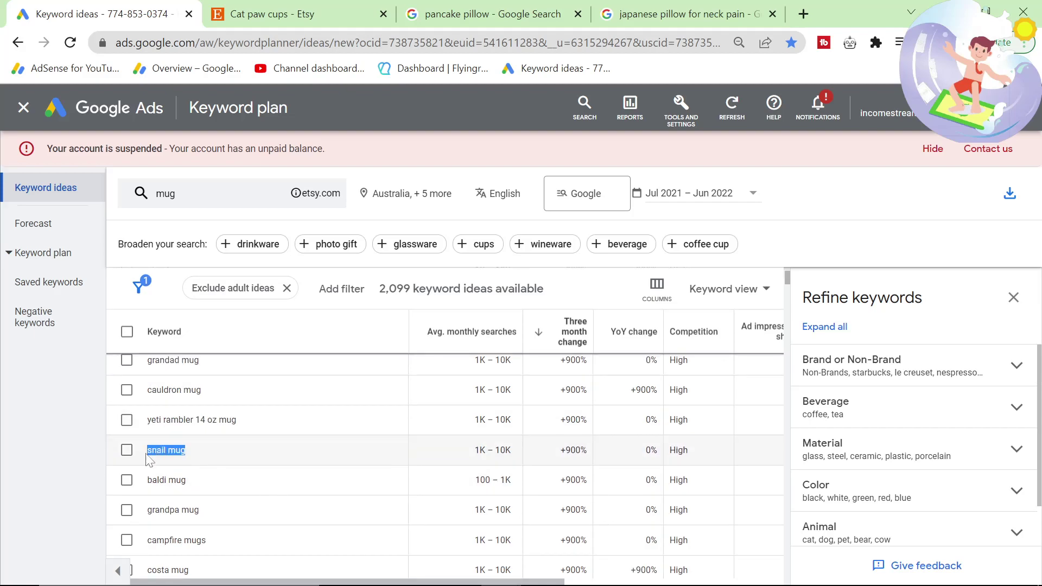
key(ctrl+c)
click(293, 8)
key(ctrl+a)
key(ctrl+v)
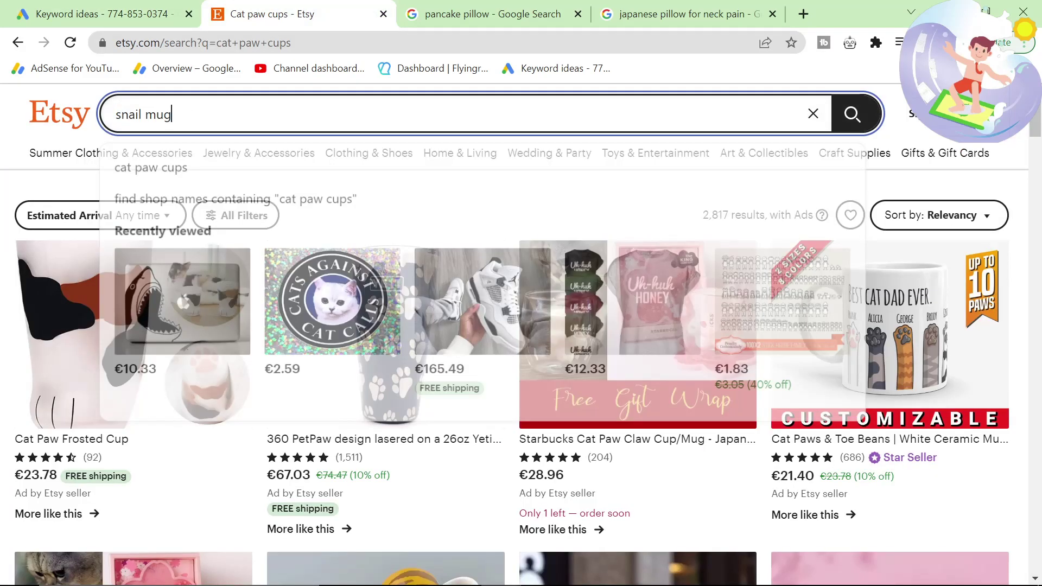
key(Return)
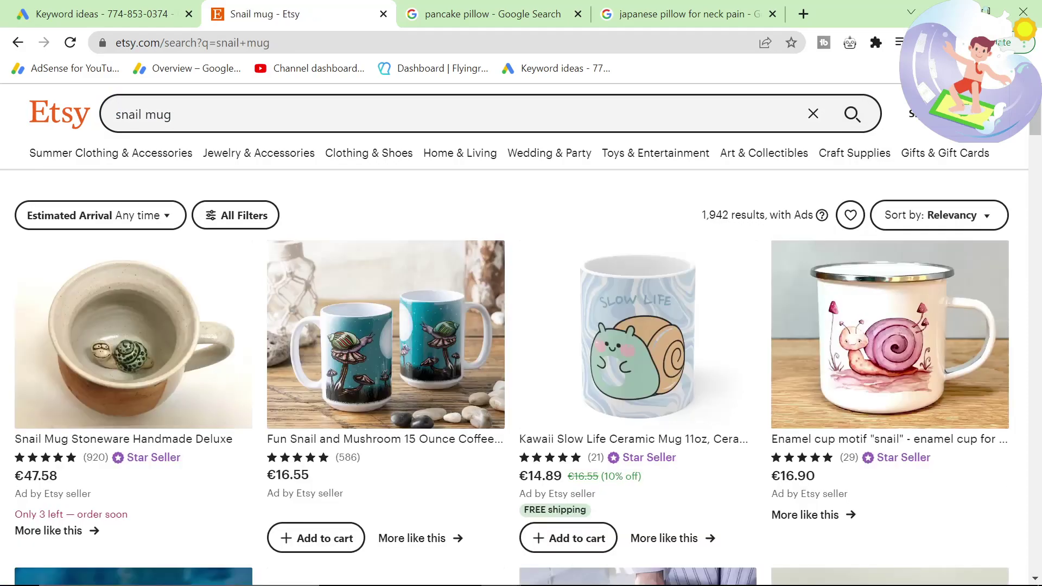
Look further through the mug keyword ideas, pick "gingerbread man mug" and search Etsy for it
click(154, 6)
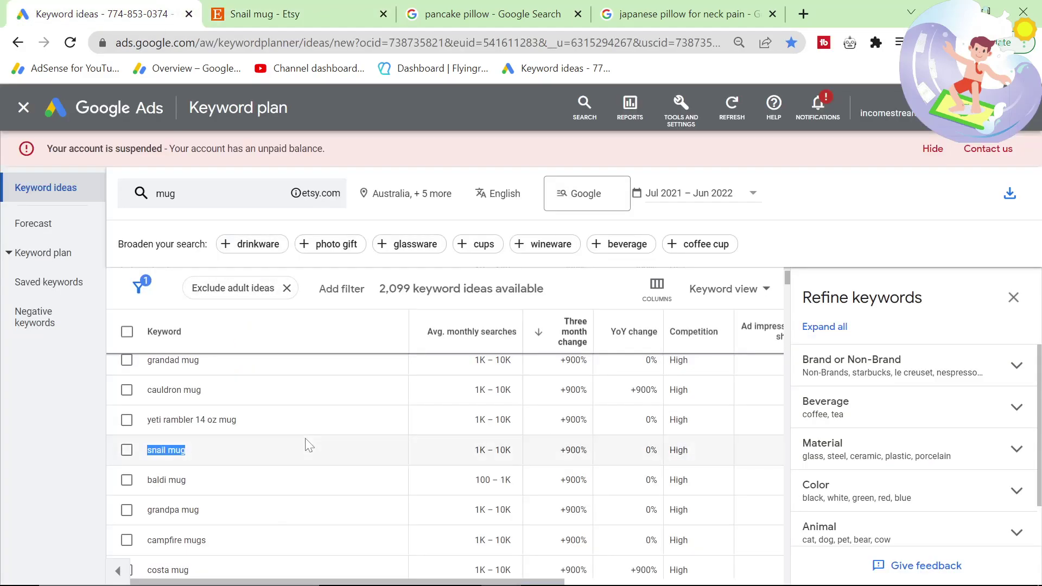
scroll(281, 480, down, 2)
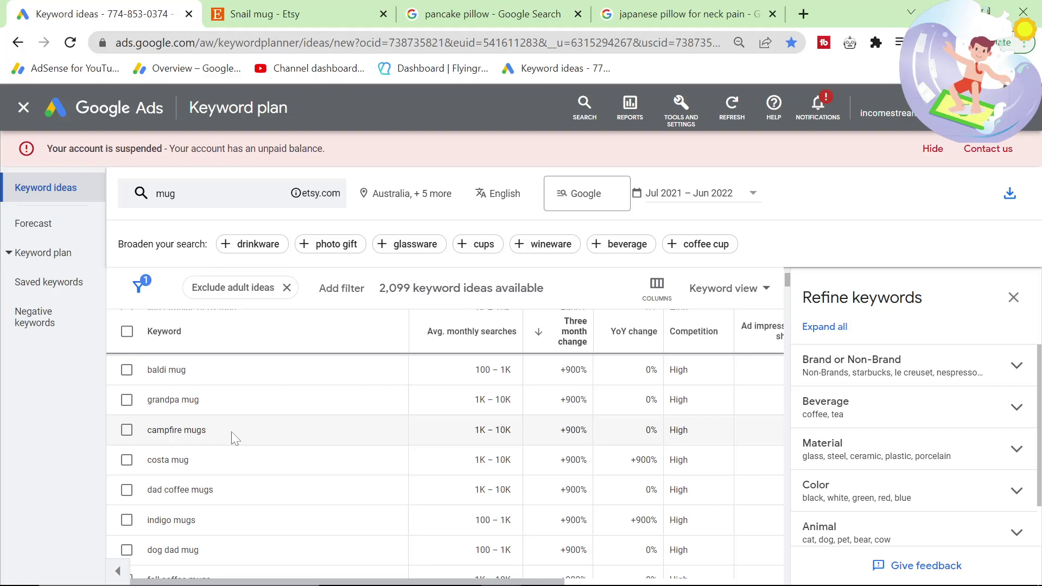
scroll(239, 446, down, 2)
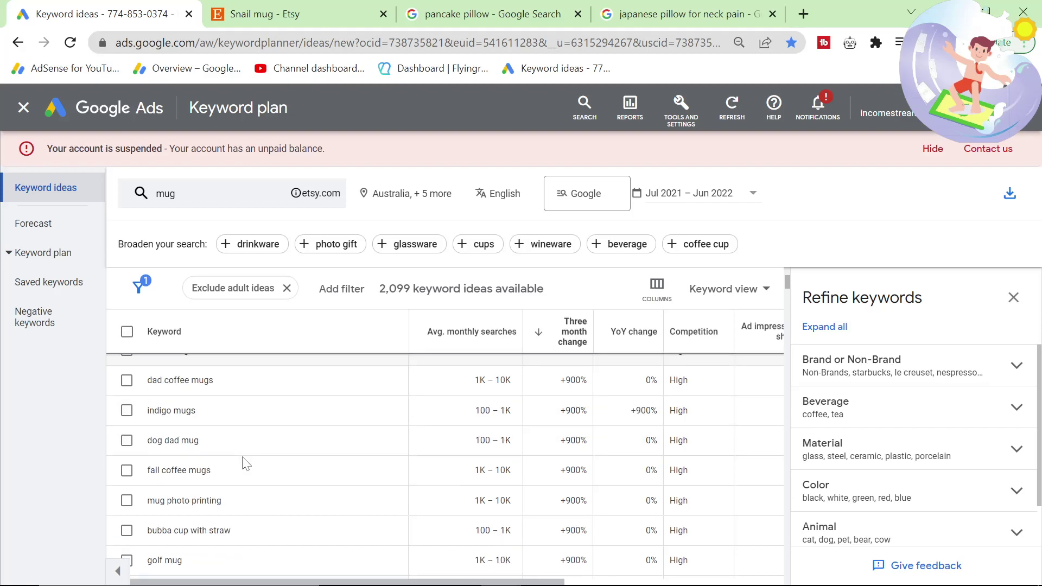
scroll(245, 464, down, 4)
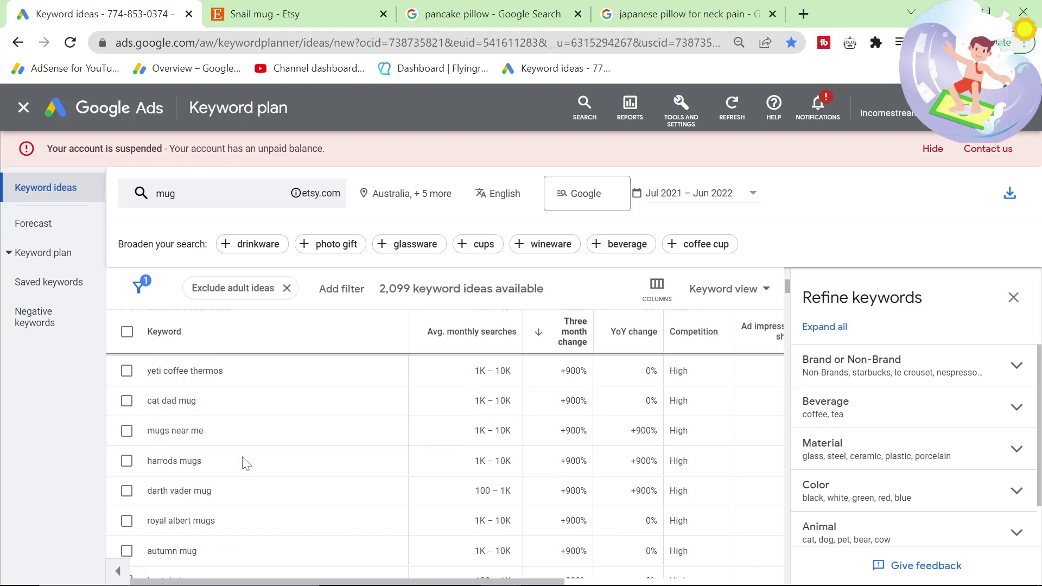
scroll(246, 464, down, 2)
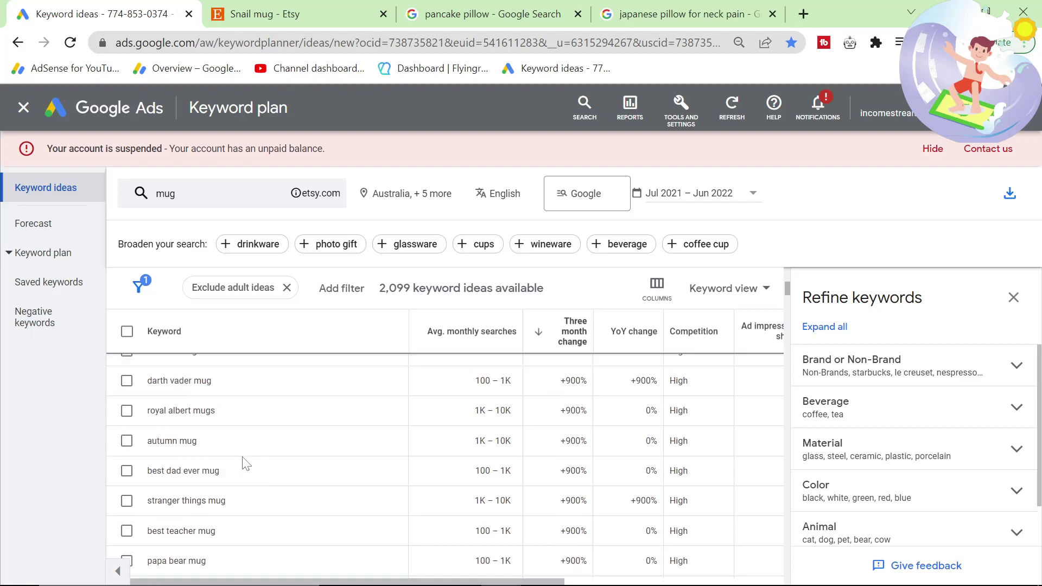
scroll(246, 465, down, 2)
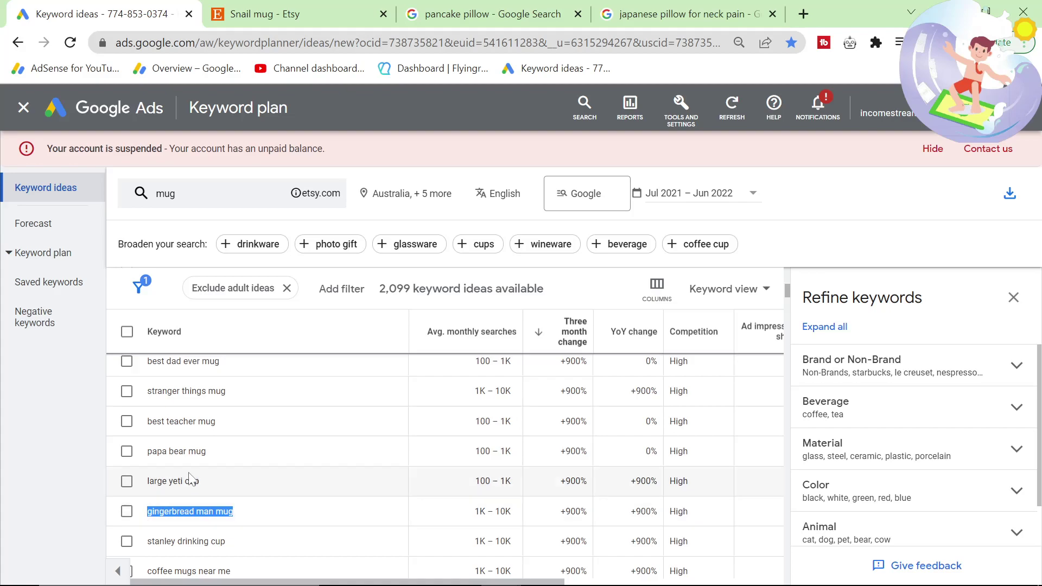
click(250, 13)
key(ctrl+a)
text(gingerbread man mug)
key(Return)
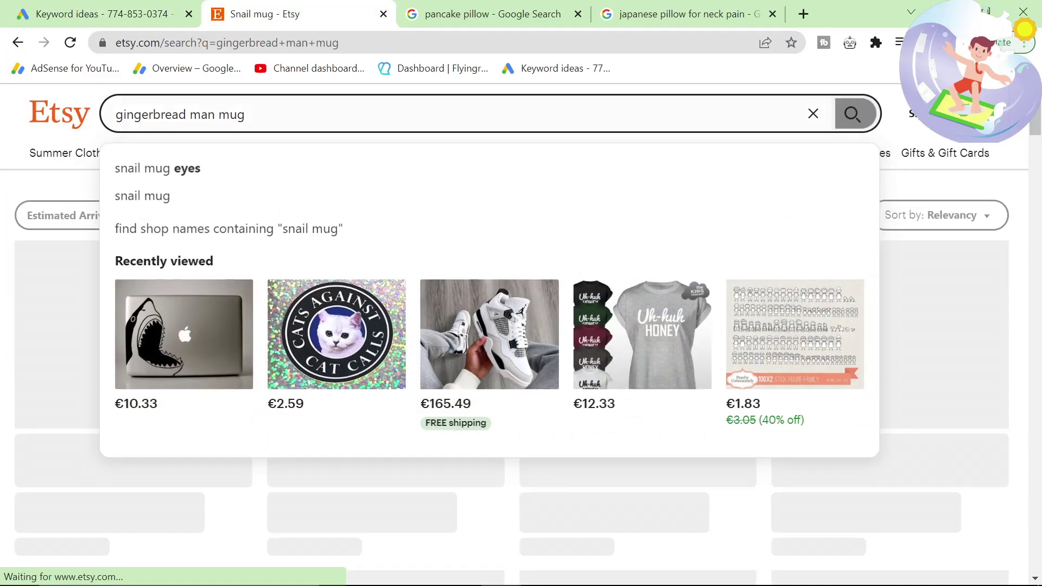
Return to the mug keyword ideas, copy "thank you mug" and search Etsy for it
click(121, 11)
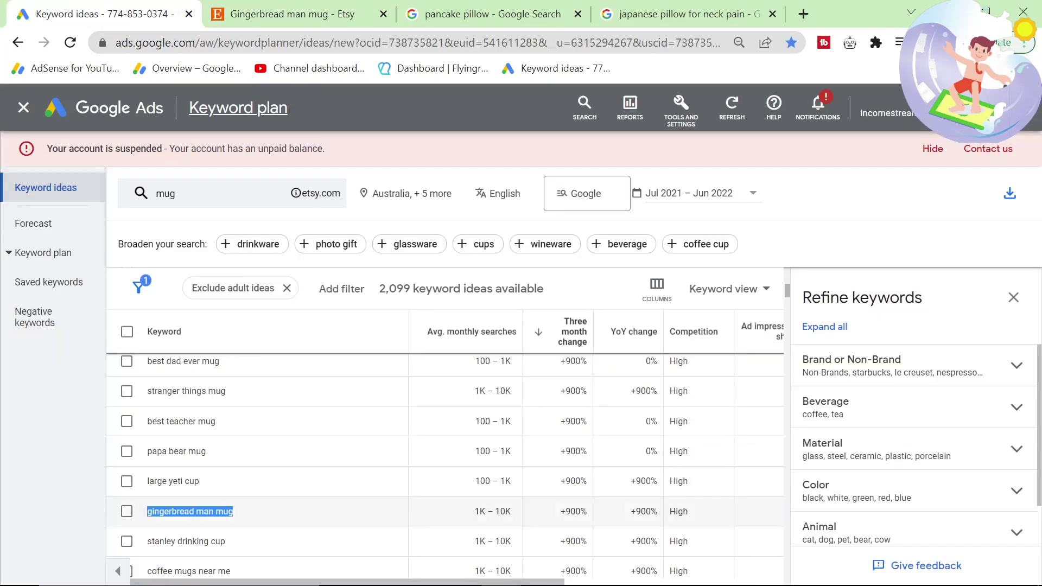
scroll(328, 408, down, 2)
scroll(216, 554, down, 2)
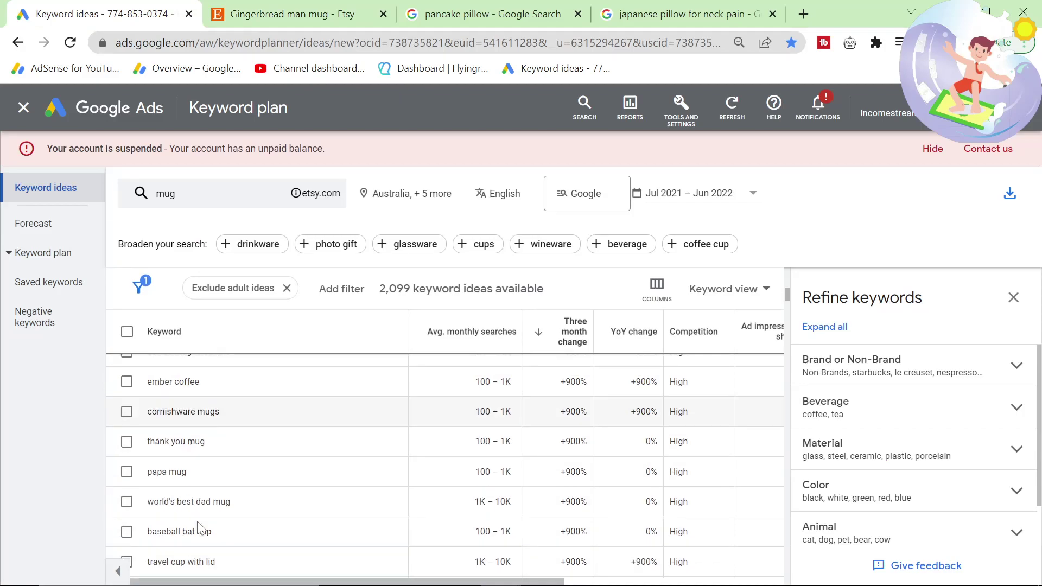
triple_click(175, 441)
key(ctrl+c)
click(245, 11)
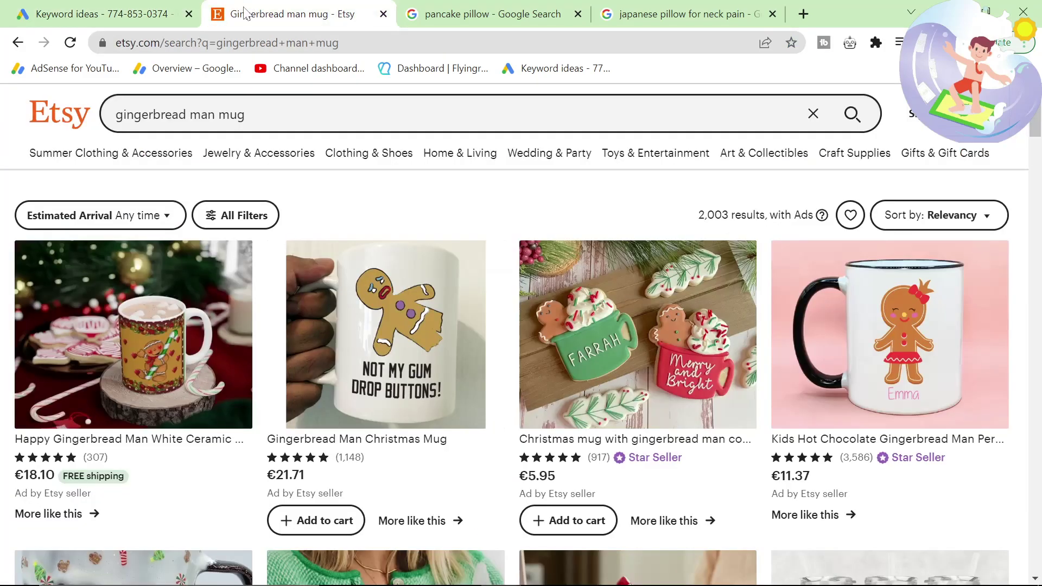
key(ctrl+a)
key(ctrl+v)
key(Return)
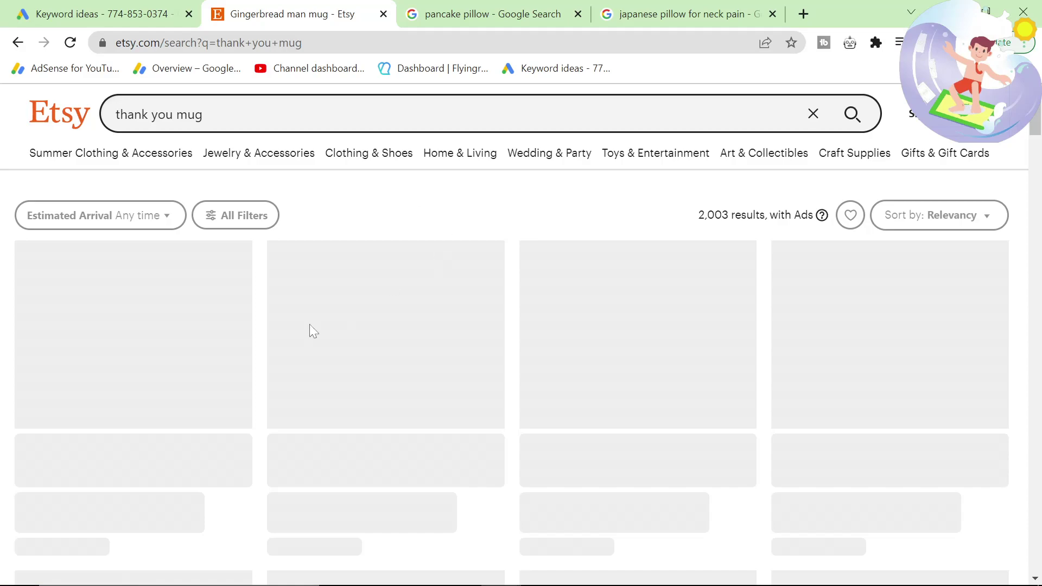
Pick "leftist tears mug" from the mug keyword ideas, search Etsy for it and check the number of results
key(ctrl+shift+Tab)
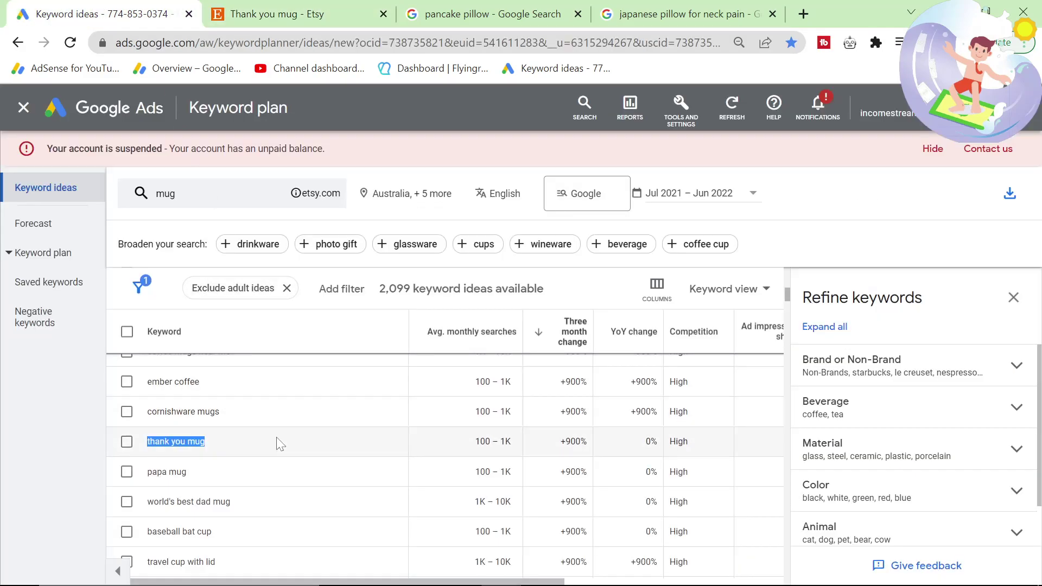
scroll(279, 449, down, 2)
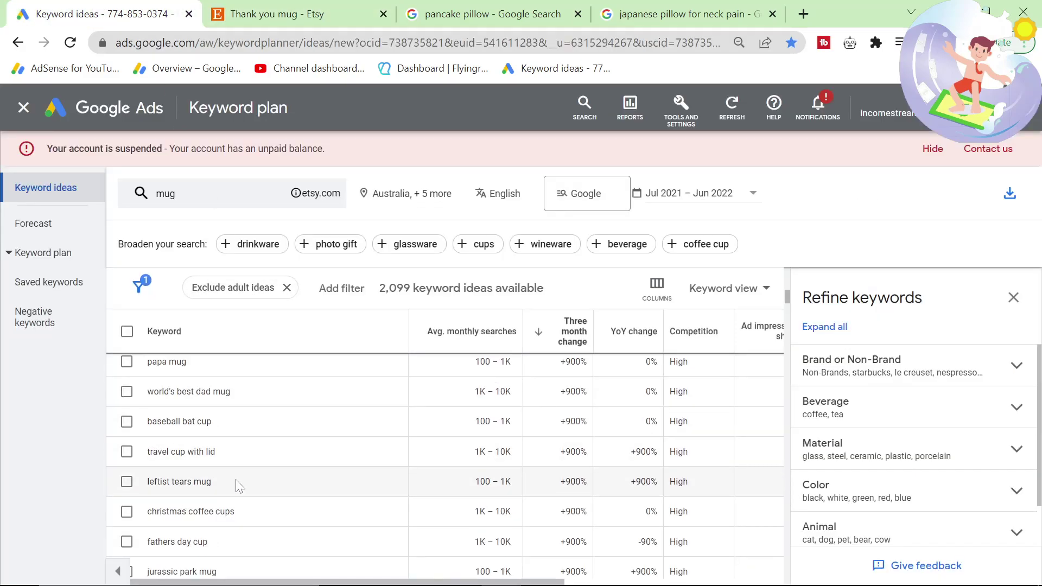
click(243, 7)
click(201, 114)
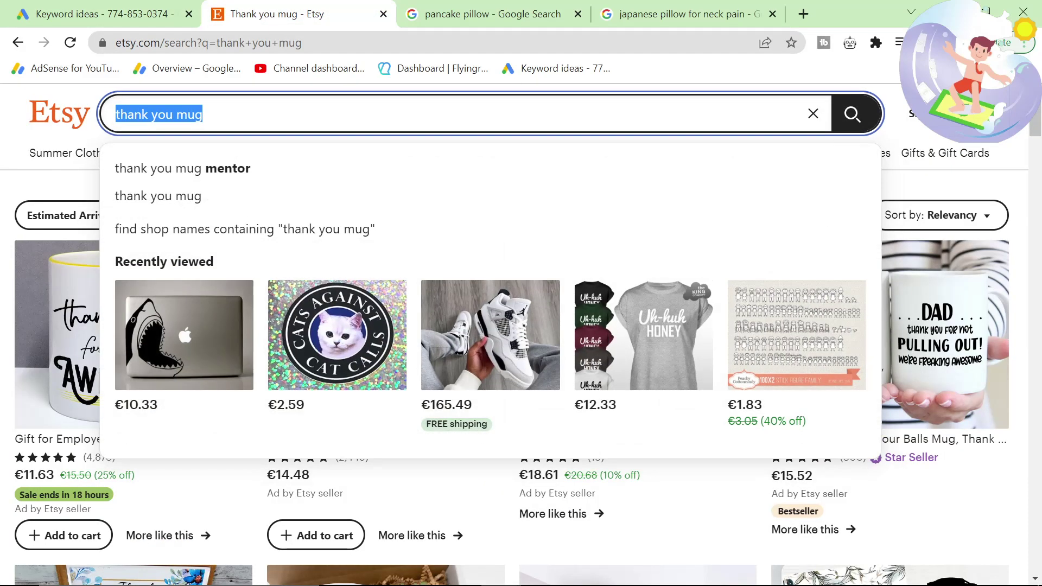
text(leftist tears mug)
key(Return)
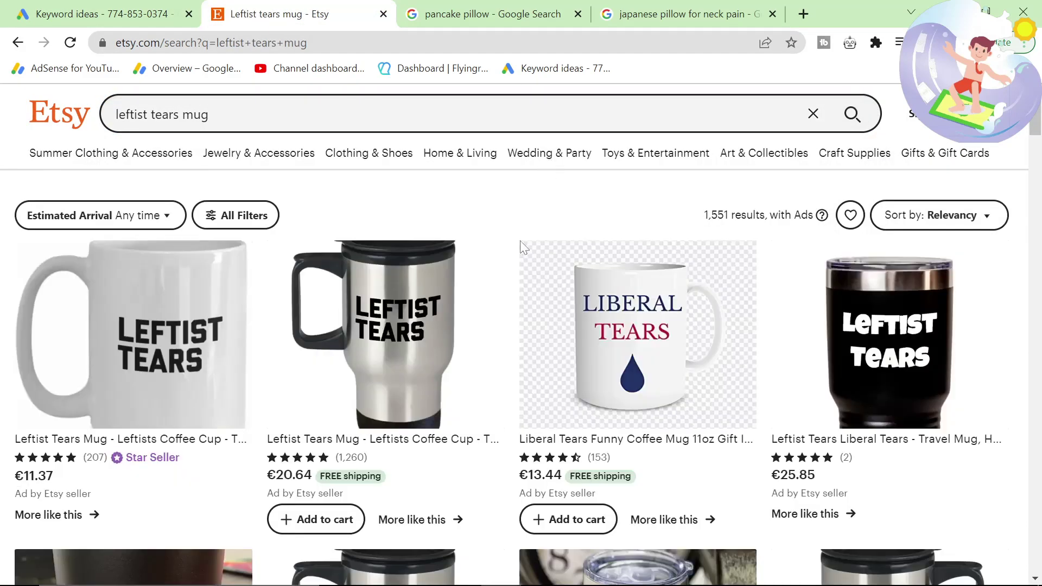
triple_click(724, 217)
Search Google for "leftist tears mug", find "redbub" on the results page and open the Redbubble listing
click(160, 9)
scroll(289, 434, down, 3)
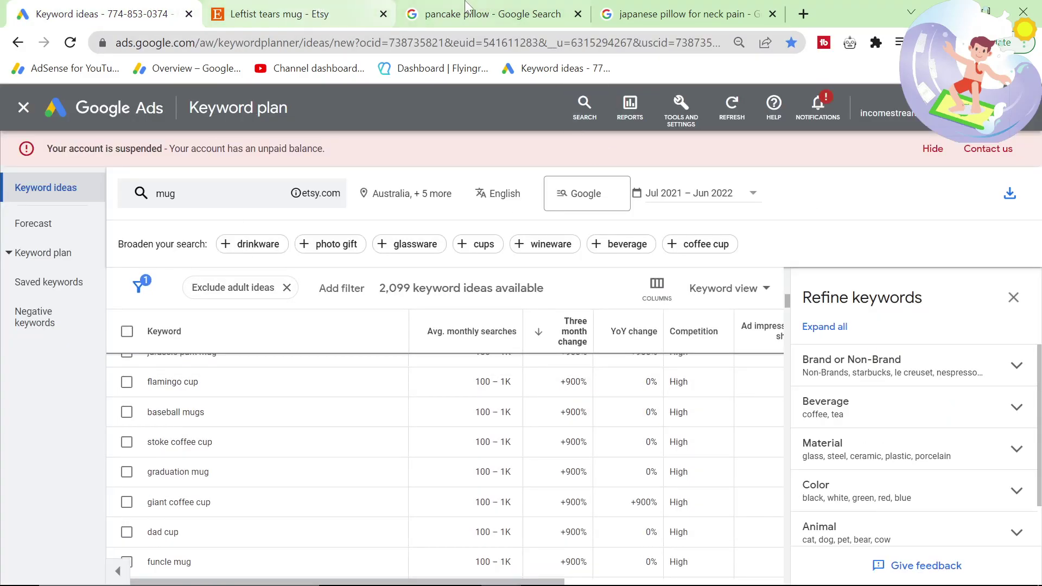
click(489, 14)
text(leftist tears mug)
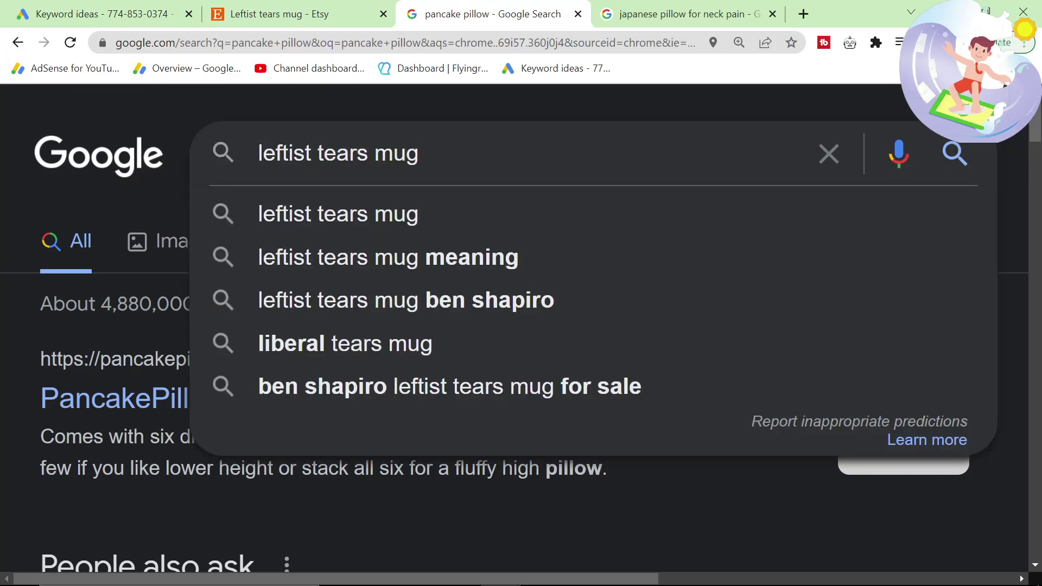
key(Return)
key(ctrl+f)
text(redbub)
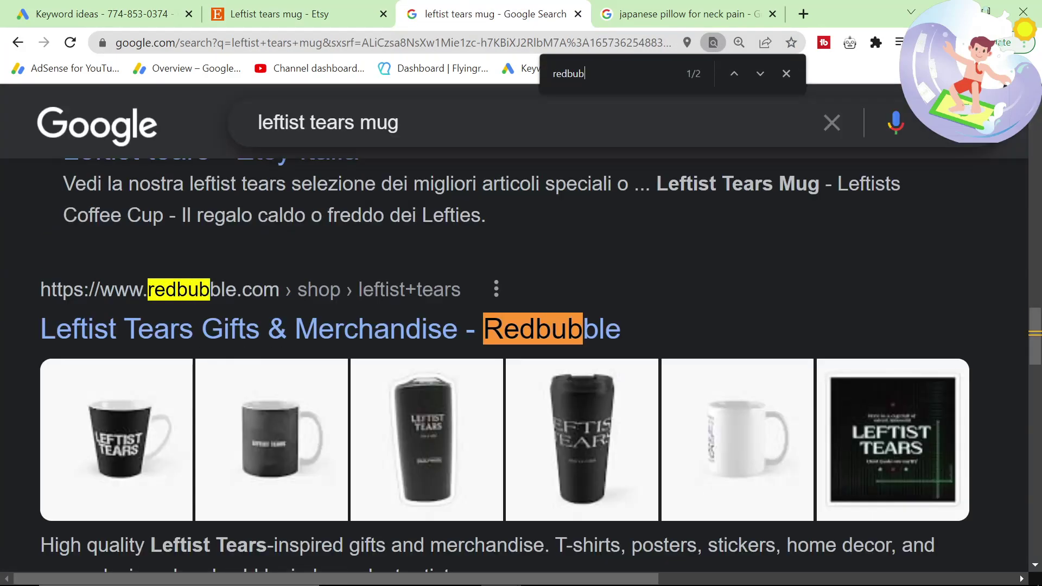
click(520, 434)
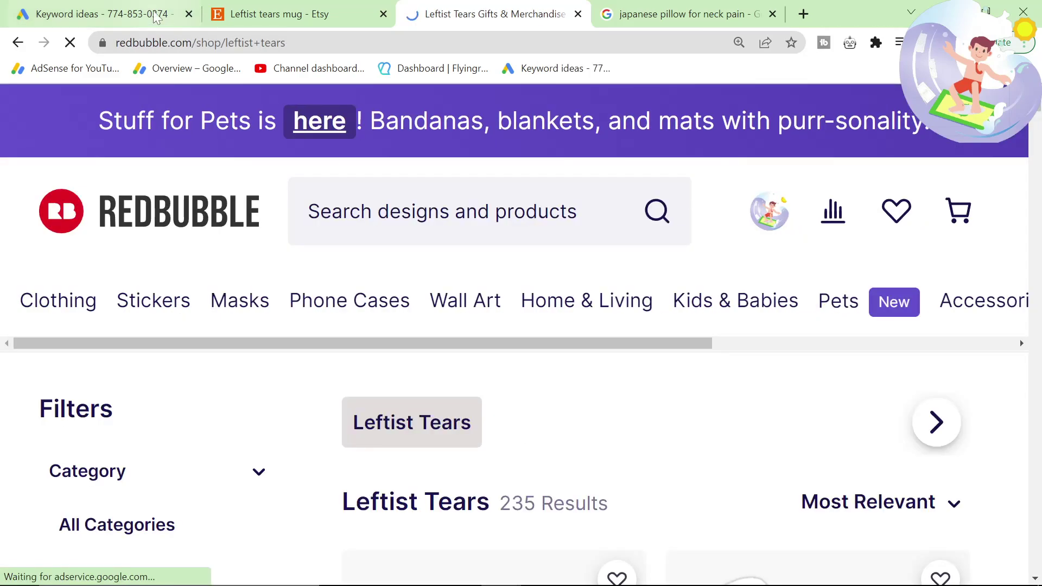
Look through the remaining mug keyword ideas, highlighting "funny fathers day mugs" and "slush mug"
click(157, 18)
scroll(369, 404, down, 2)
scroll(375, 411, down, 2)
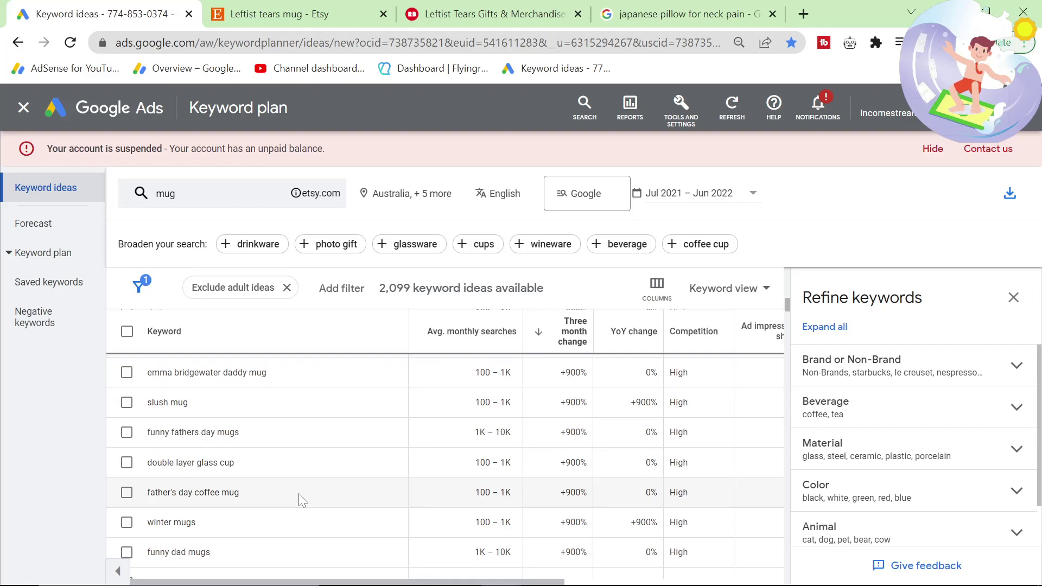
drag(247, 436, 145, 433)
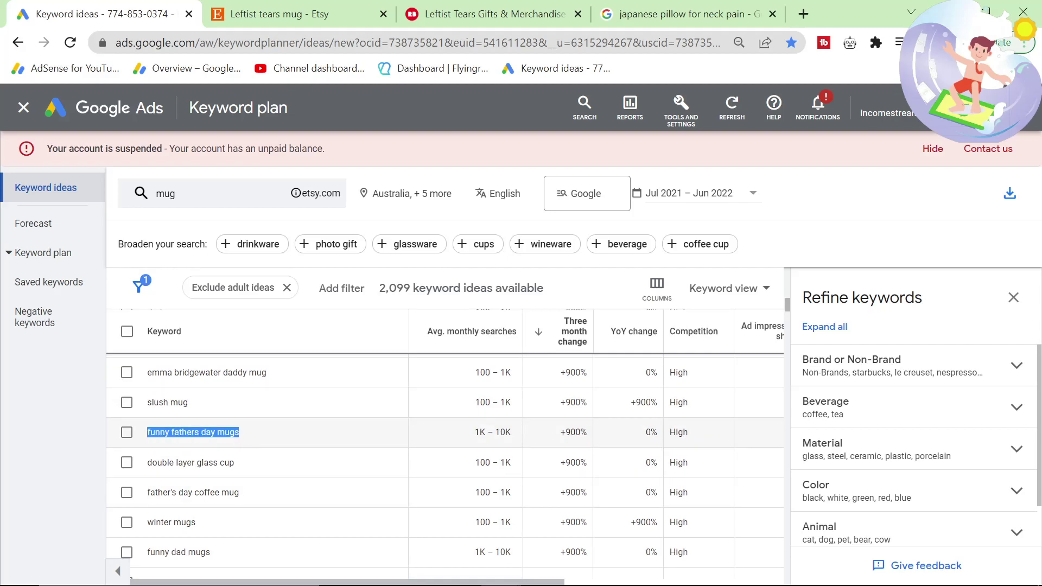
drag(209, 409, 146, 403)
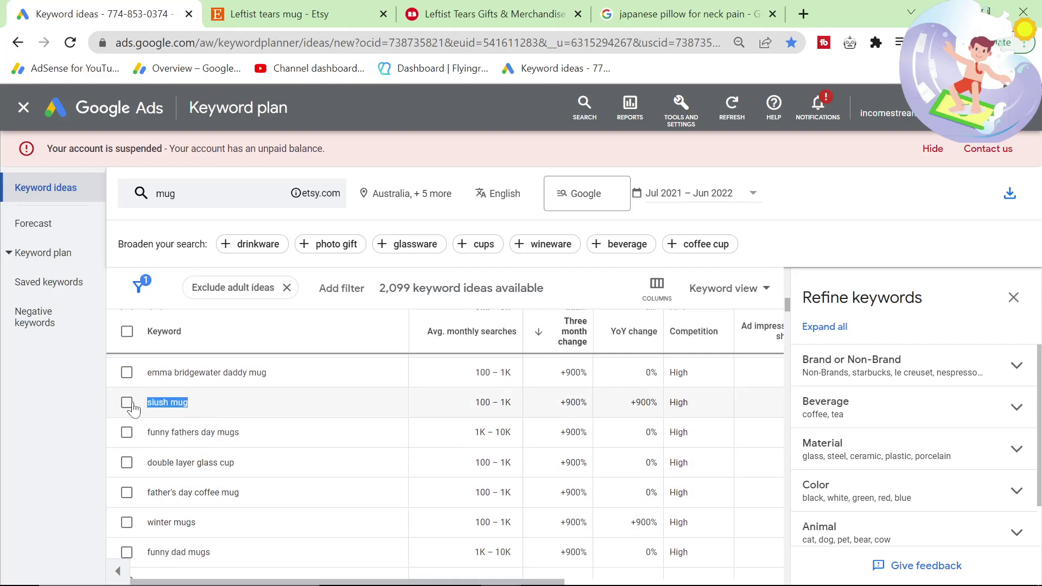
scroll(247, 453, down, 4)
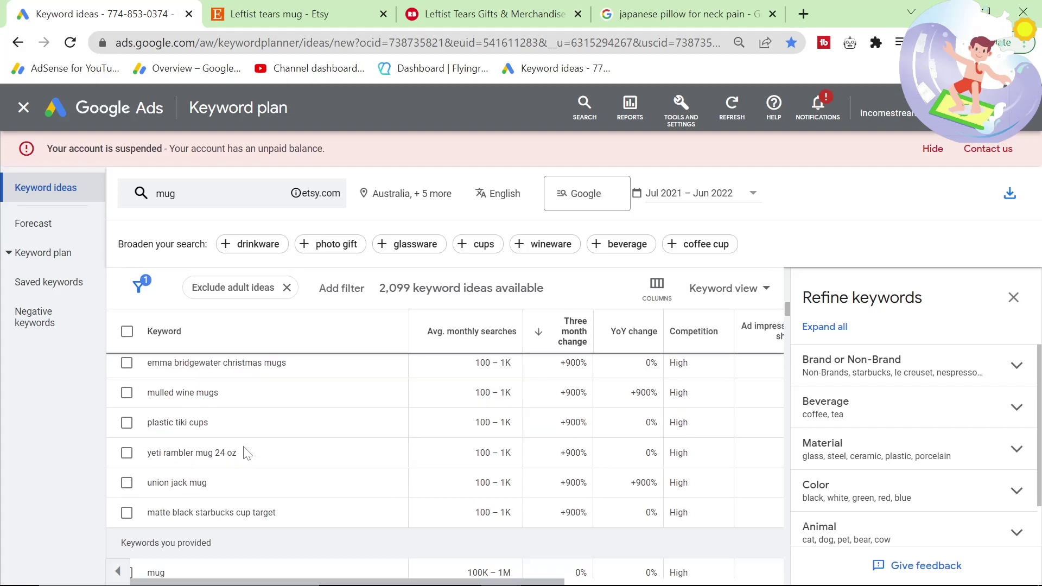
Switch the keyword search to website-based ideas for etsy.com and look through the resulting keywords
click(232, 203)
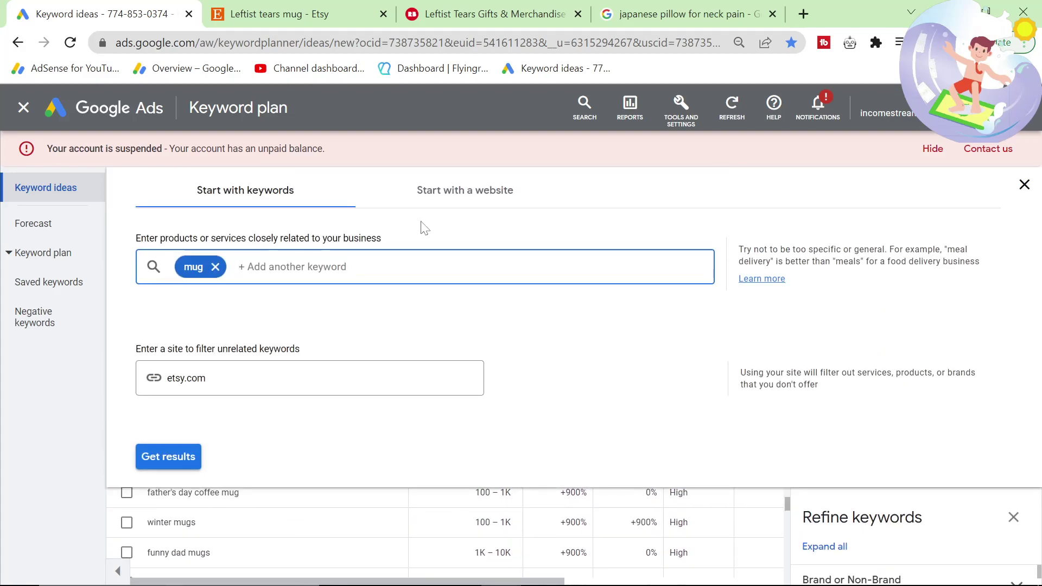
click(454, 193)
click(168, 399)
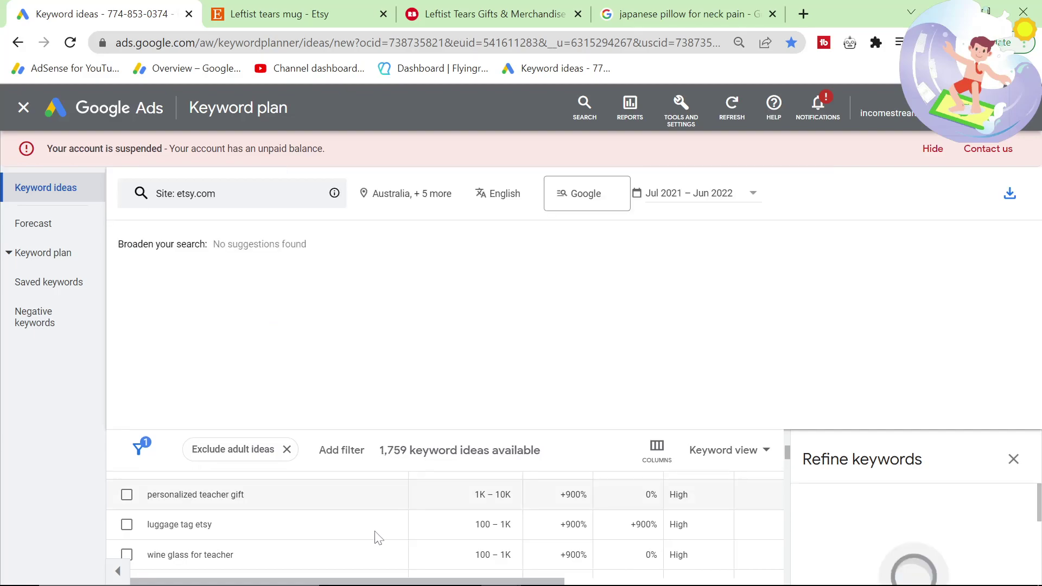
scroll(340, 509, down, 5)
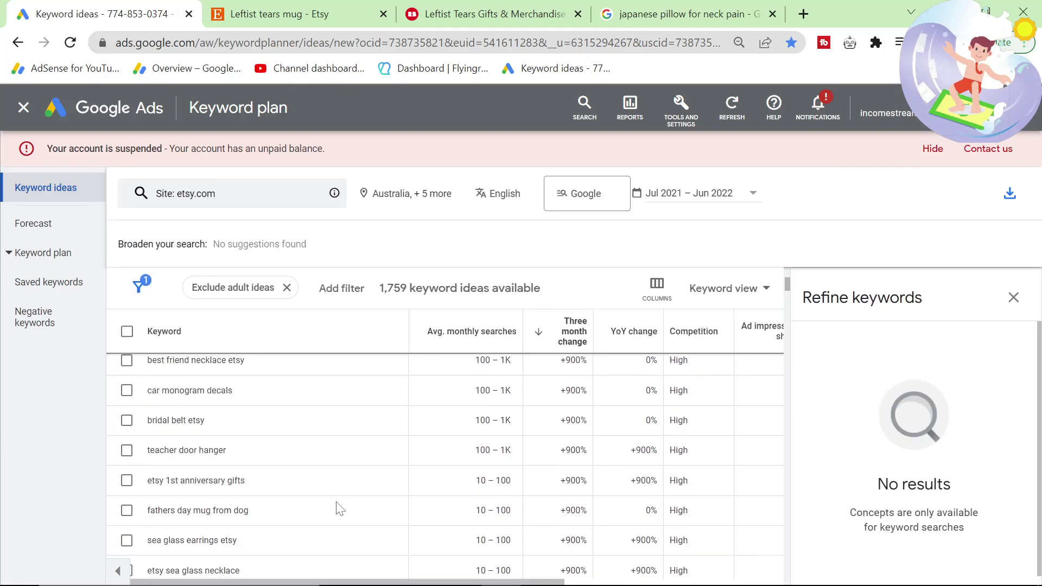
scroll(340, 509, up, 10)
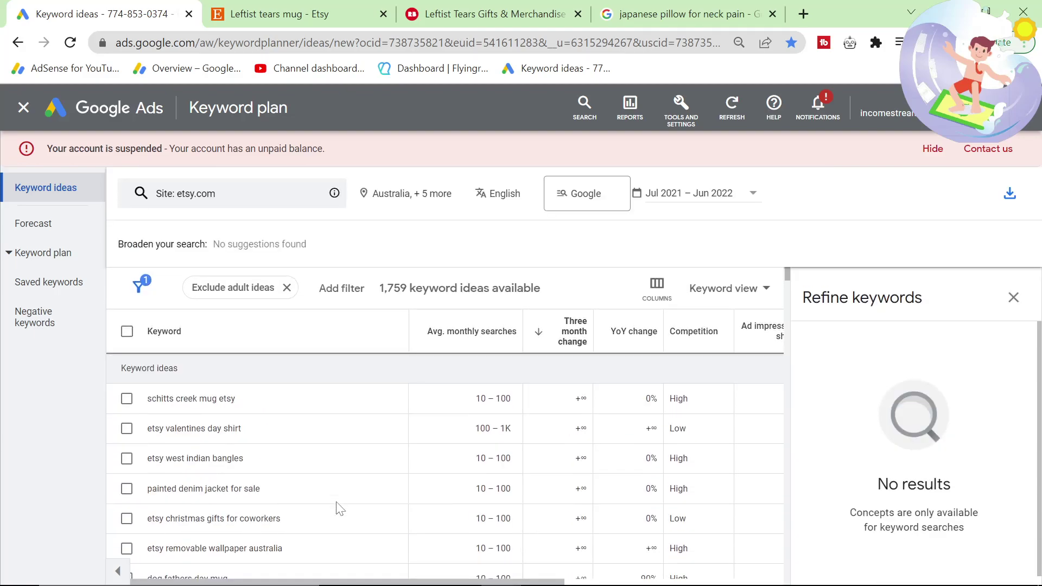
scroll(407, 483, down, 5)
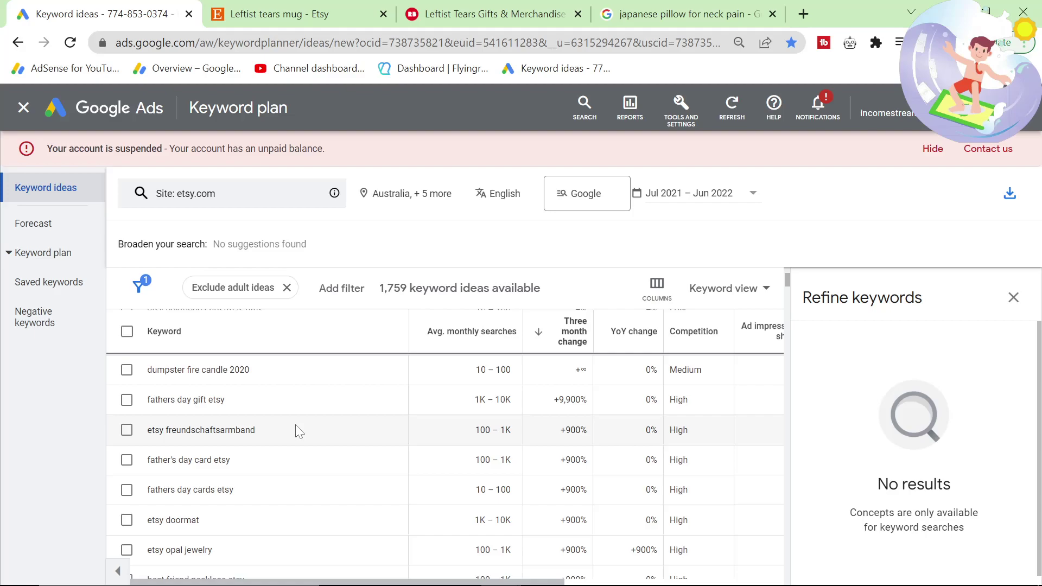
scroll(299, 433, down, 4)
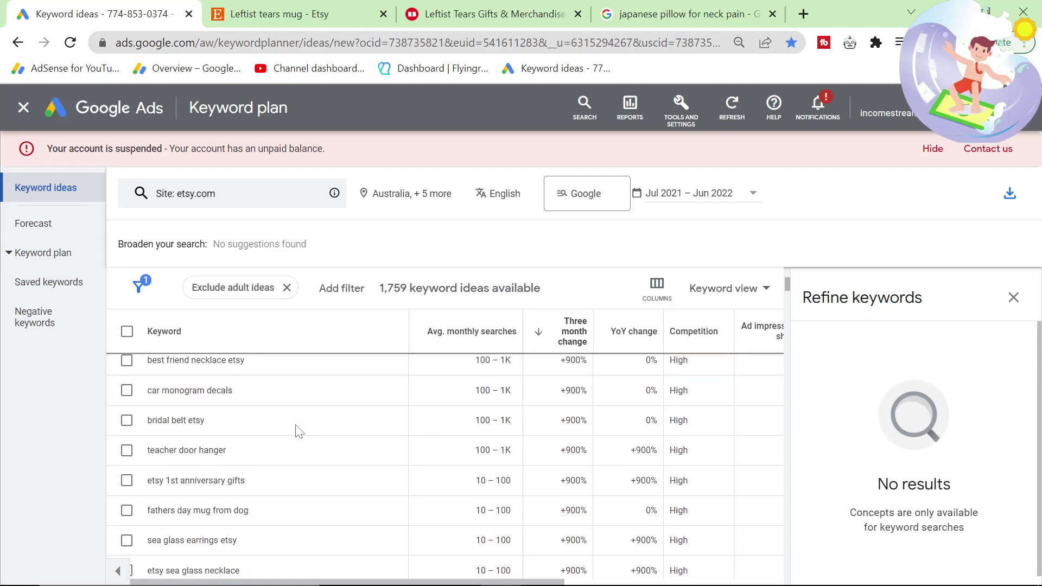
Pick "best friend necklace etsy" from the keyword ideas, search Google for it and open the Etsy listing
drag(277, 363, 157, 361)
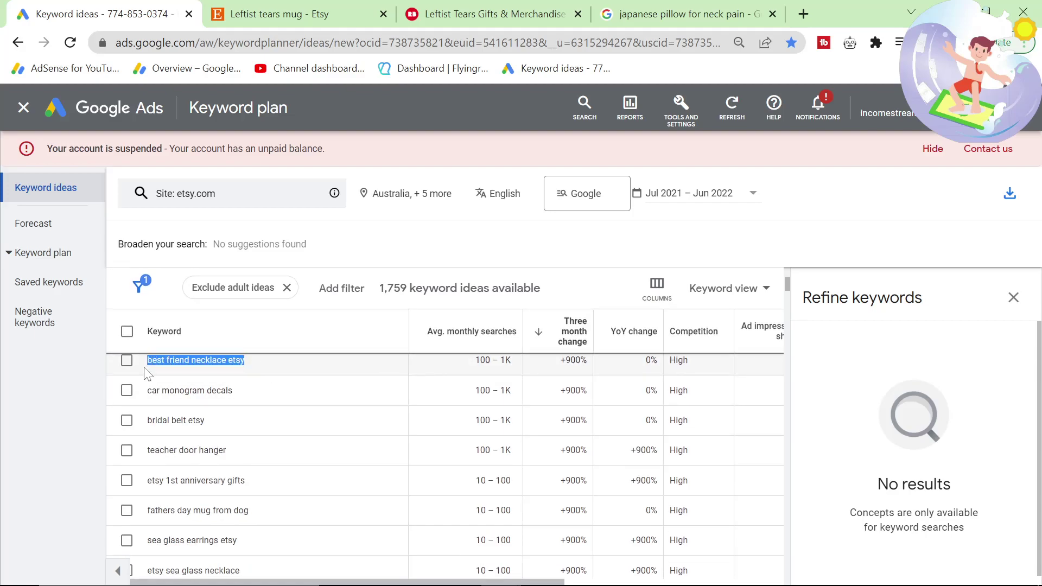
click(263, 15)
click(243, 43)
text(best friend necklace etsy)
key(Return)
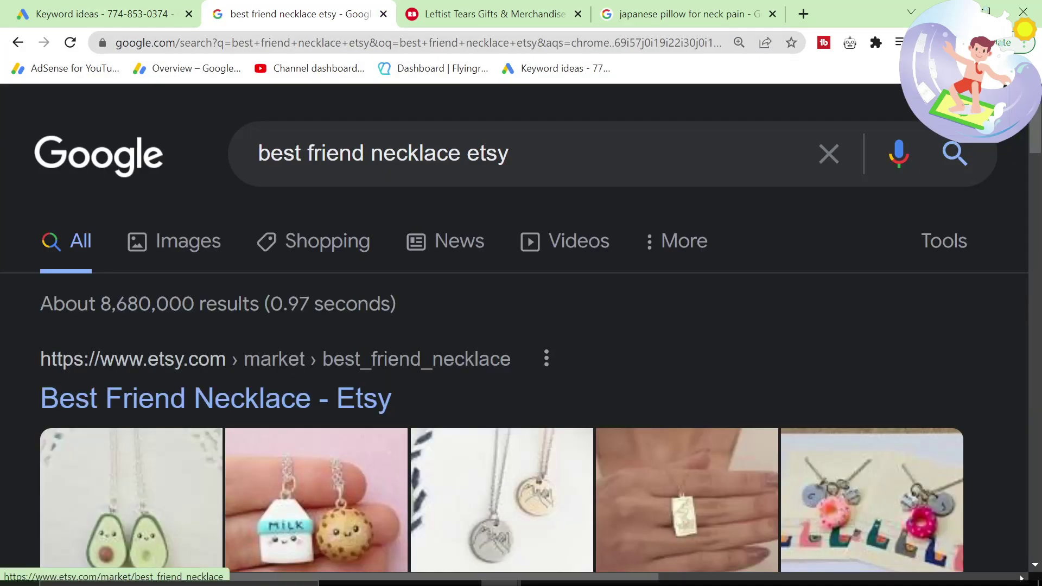
scroll(256, 388, down, 6)
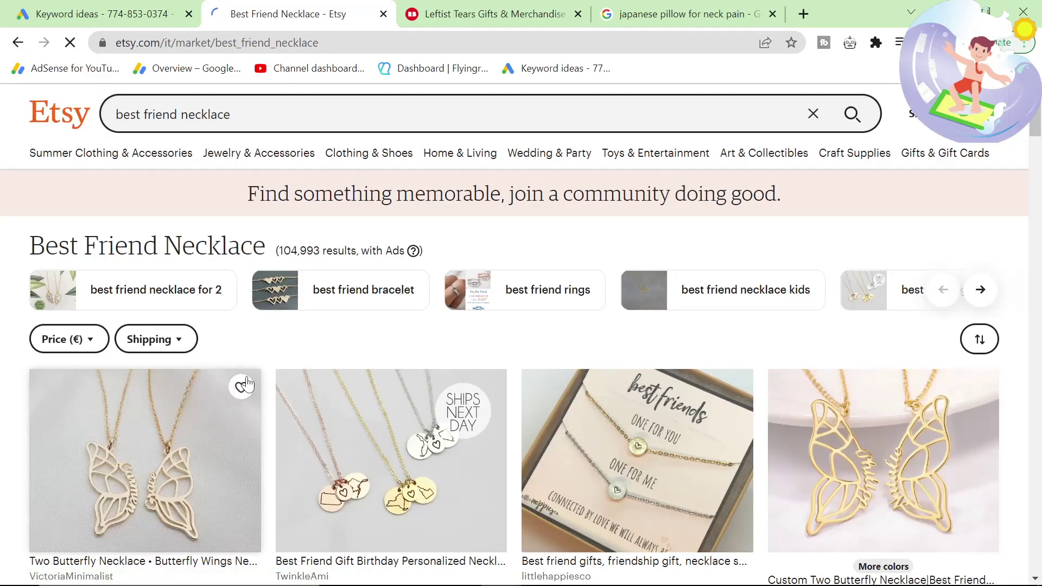
Return to Keyword Planner and enter "necklace" as the product keyword for a new search, keeping etsy.com as the filter site
key(ctrl+1)
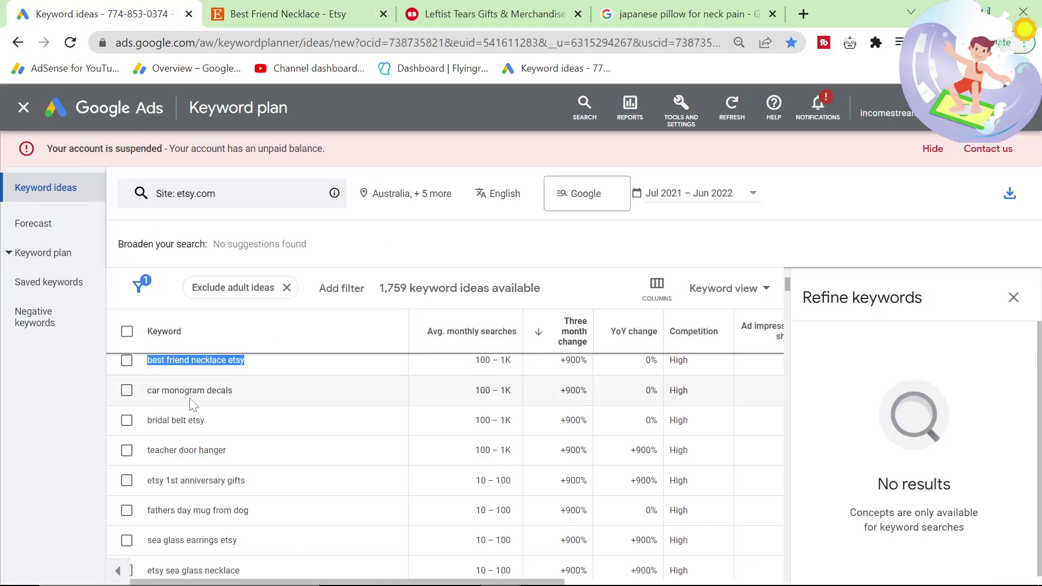
click(218, 196)
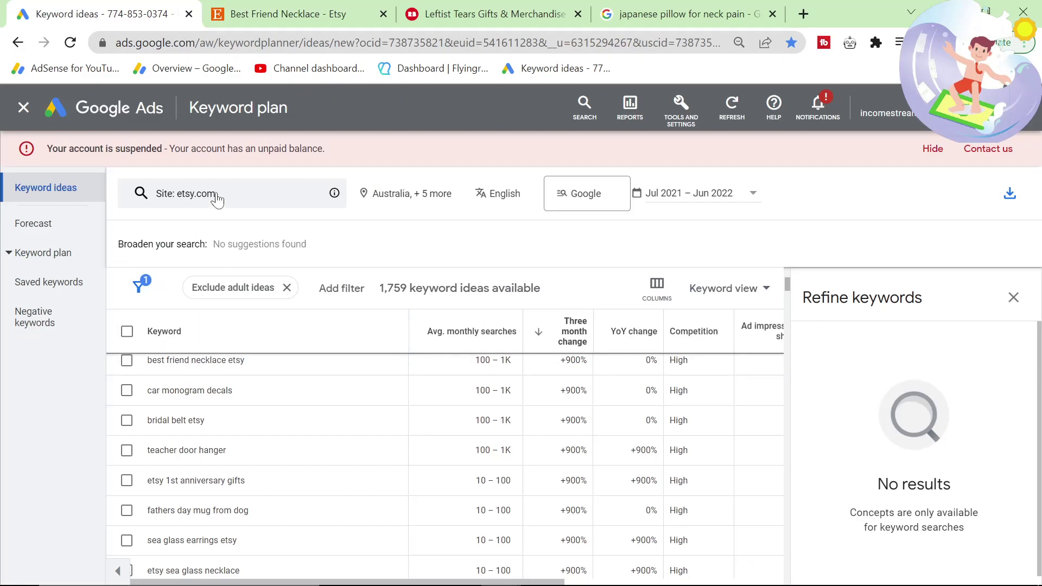
click(245, 190)
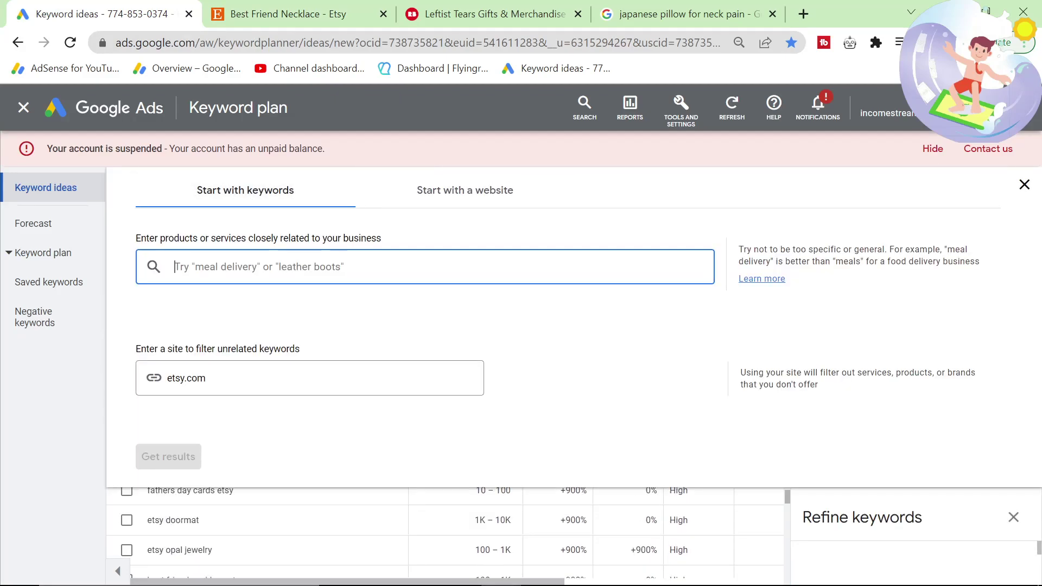
text(necklace)
key(Return)
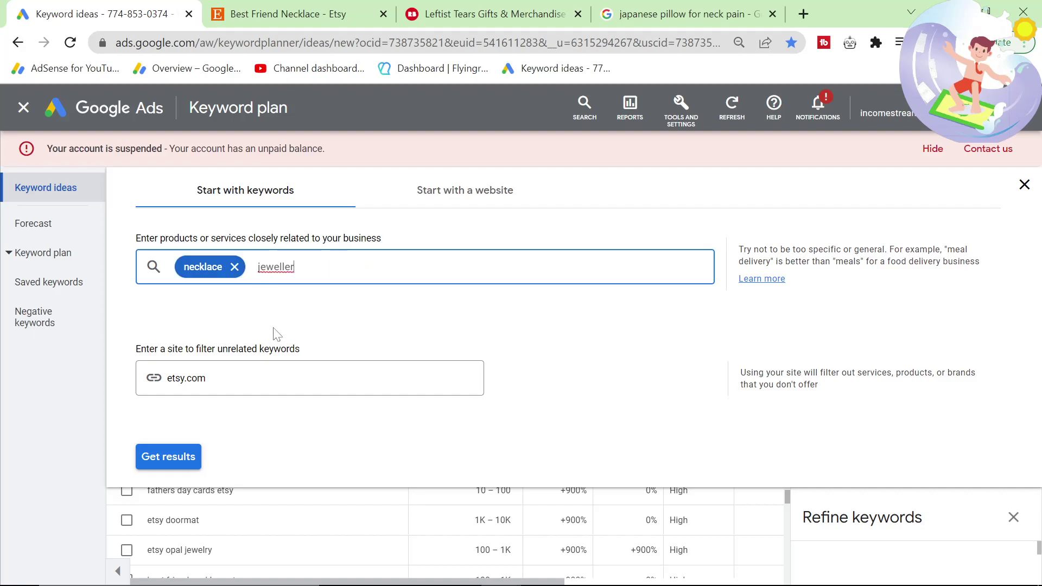
Look up the jewelry category's spelling on Etsy and search Google for "jewellery"
click(293, 14)
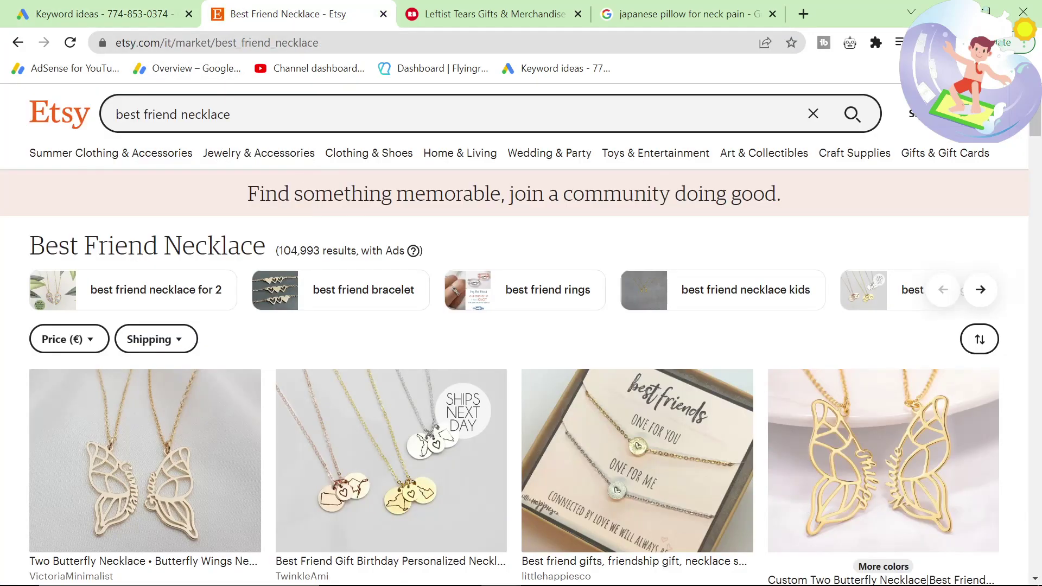
mouse_move(242, 164)
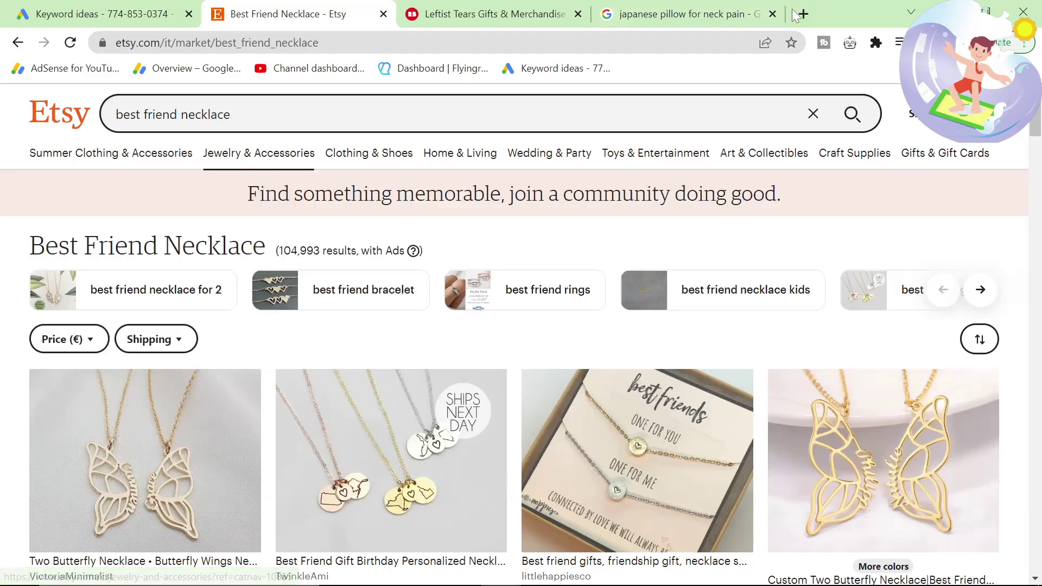
click(684, 13)
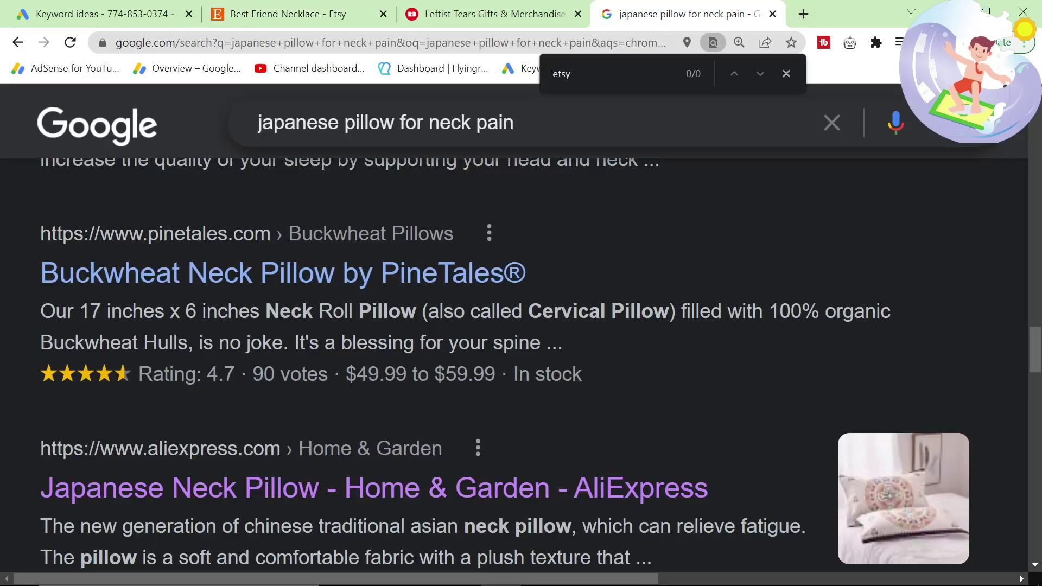
triple_click(416, 122)
text(jewl)
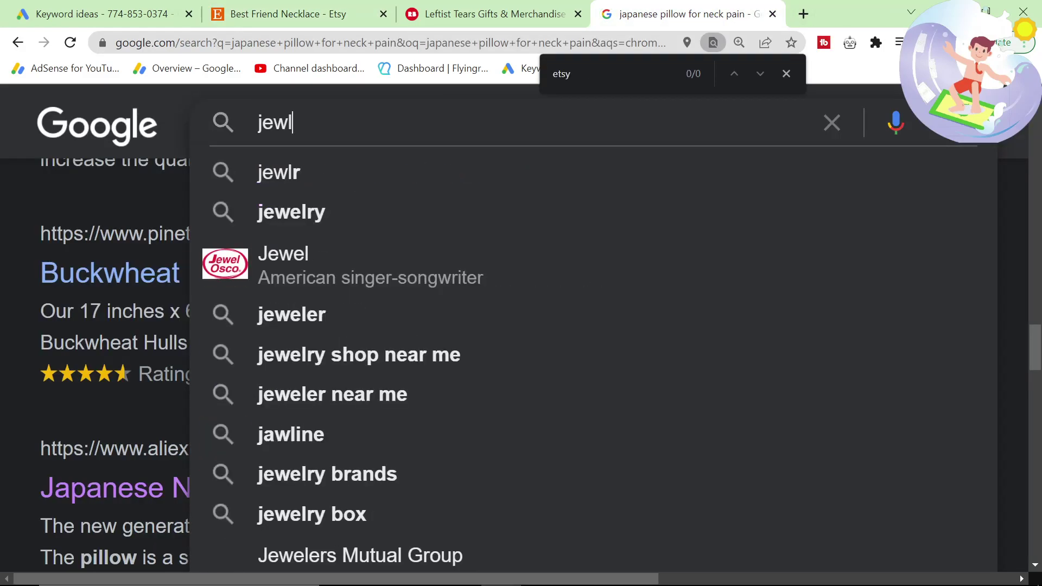
key(BackSpace)
text(elr)
key(BackSpace)
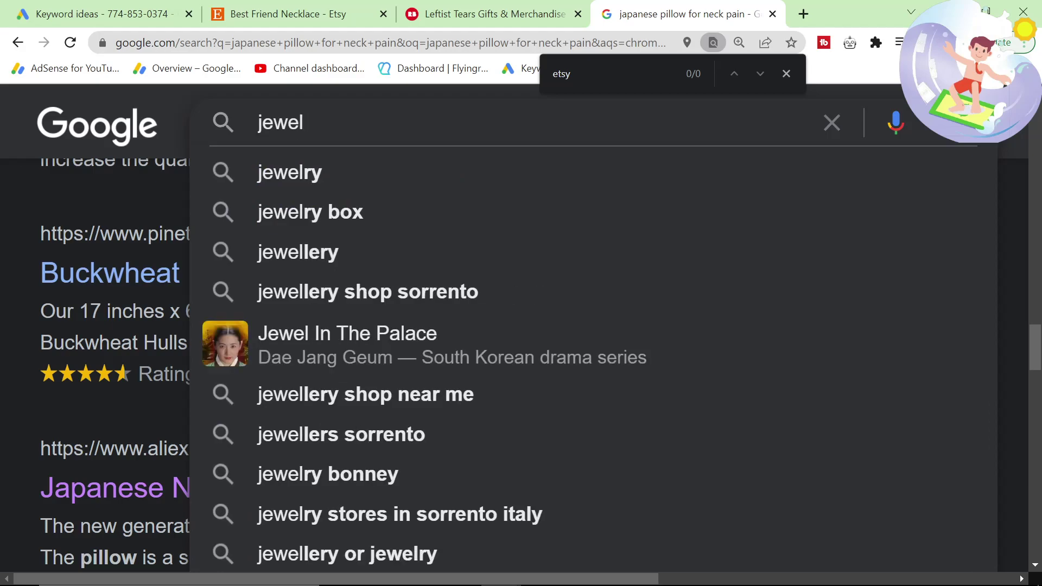
key(Down)
key(Down)
key(Down)
key(Return)
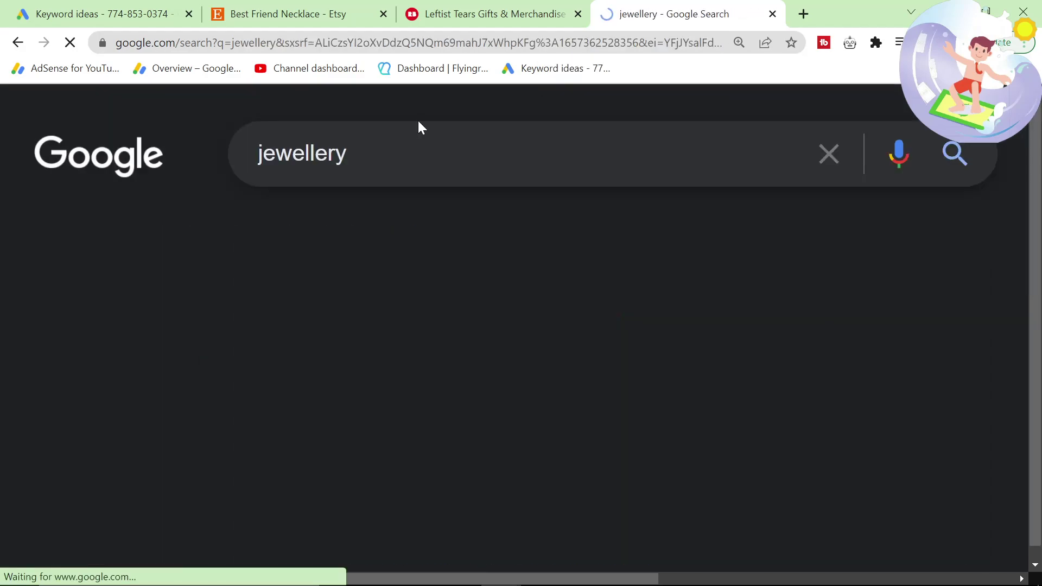
Add "jewellery" to the Keyword Planner search and look up the alternative spelling "jewelry" on Google
click(119, 15)
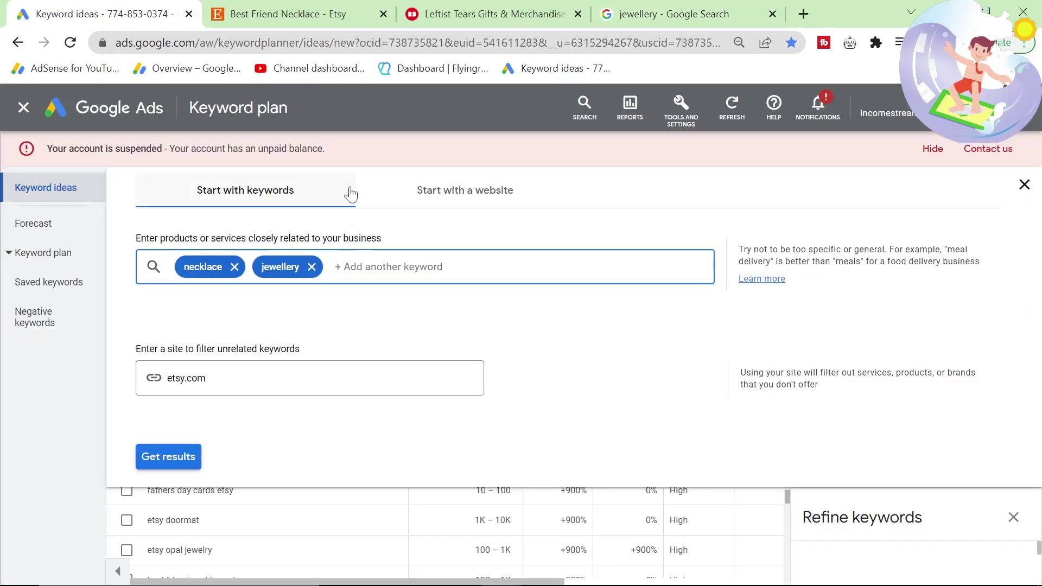
click(755, 13)
click(347, 153)
key(BackSpace)
key(BackSpace)
key(BackSpace)
key(BackSpace)
text(ry)
key(Return)
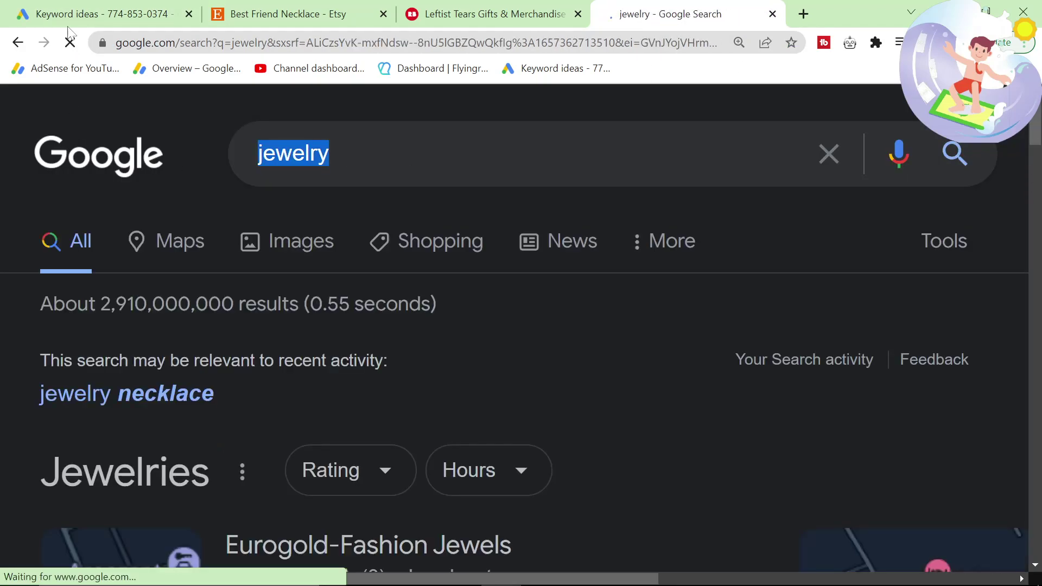
Add "jewelry" as a third keyword in Keyword Planner and get the results, highlighting the suggestions for broadening the search
click(104, 14)
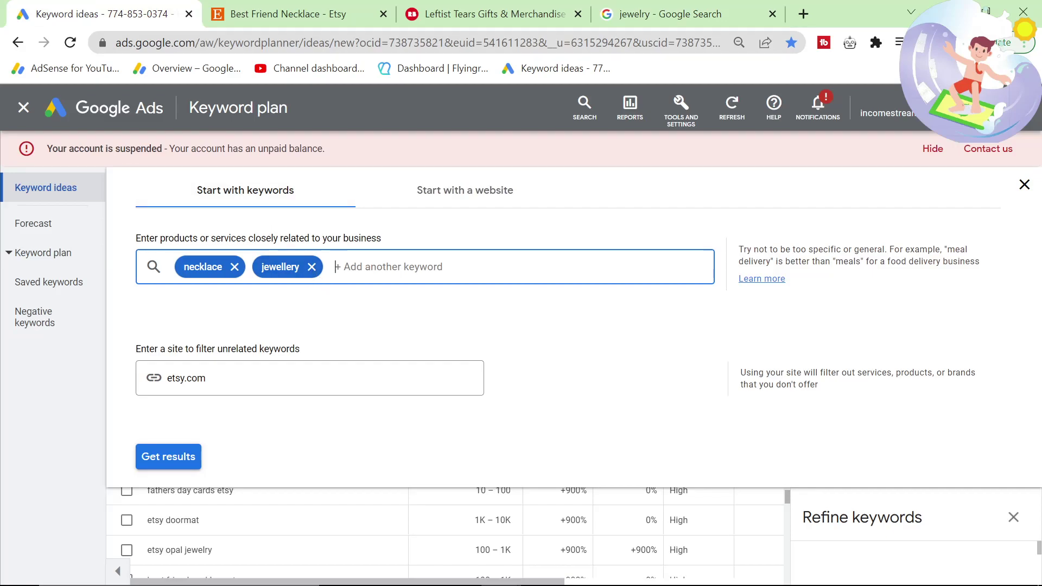
text(jewelry)
key(Return)
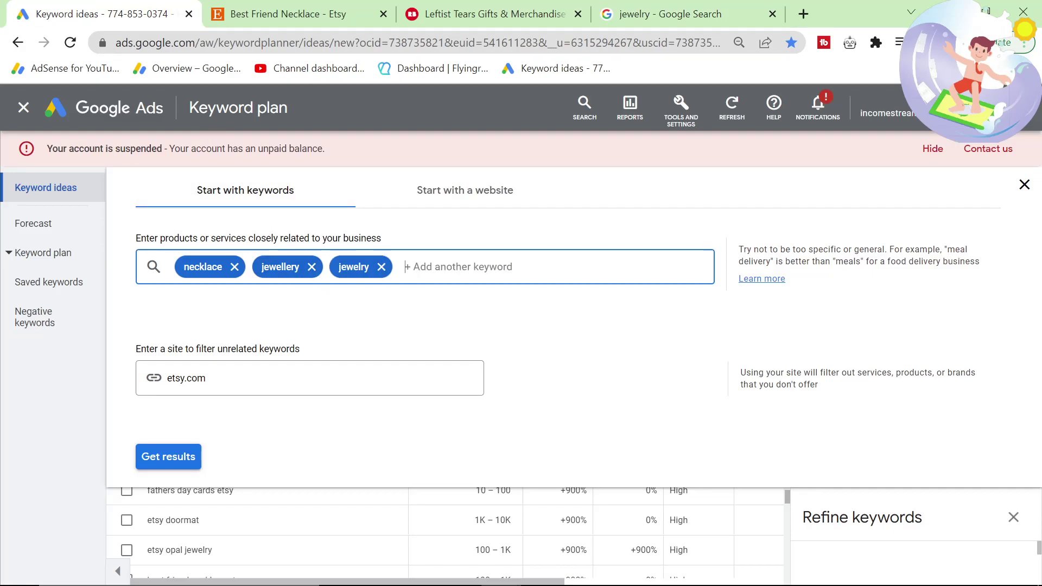
click(196, 451)
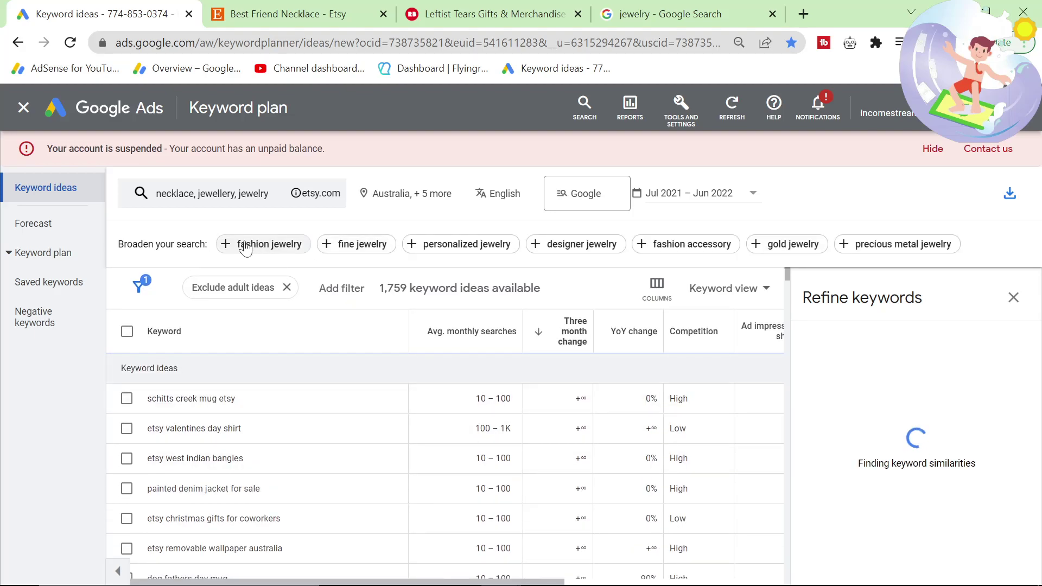
drag(832, 225, 209, 270)
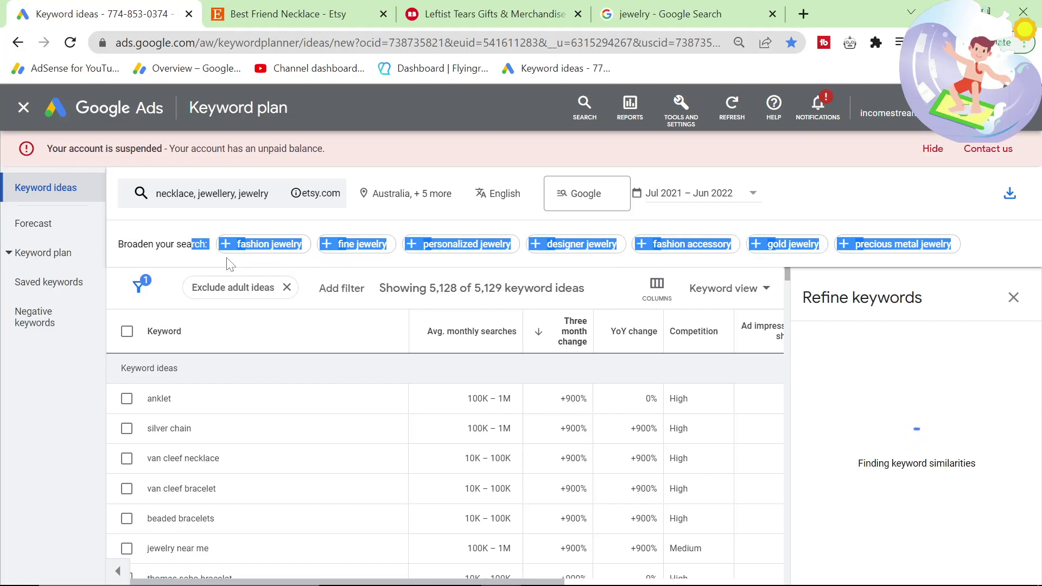
click(21, 408)
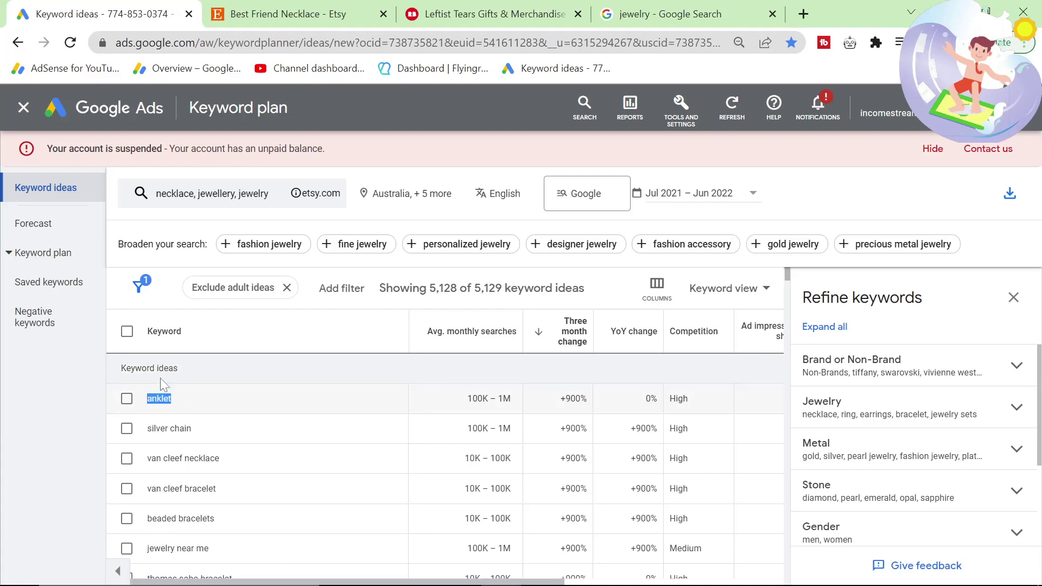
Replace all three search keywords with "anklet" and get its keyword ideas for etsy.com
click(269, 192)
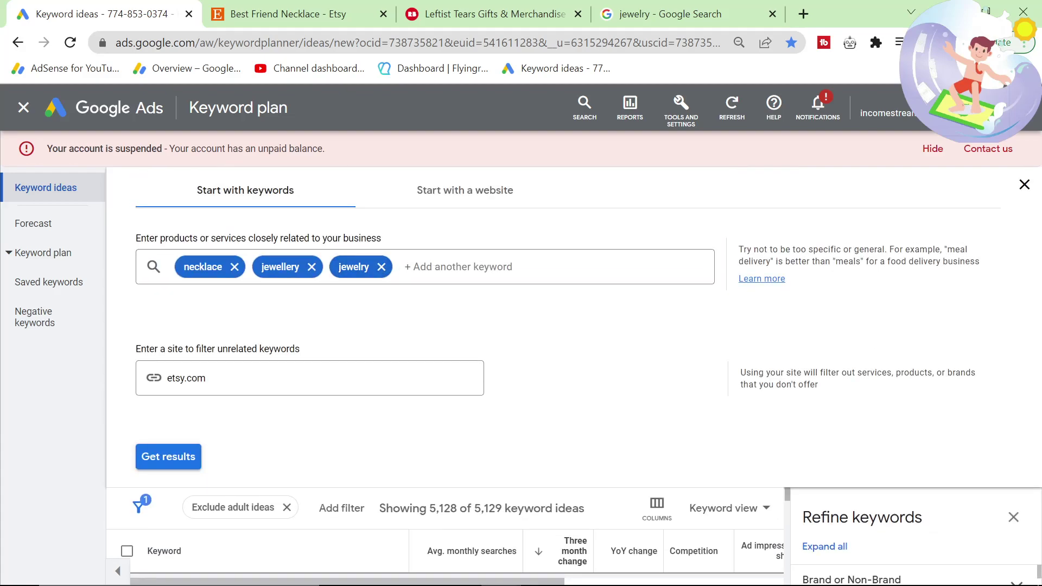
click(382, 267)
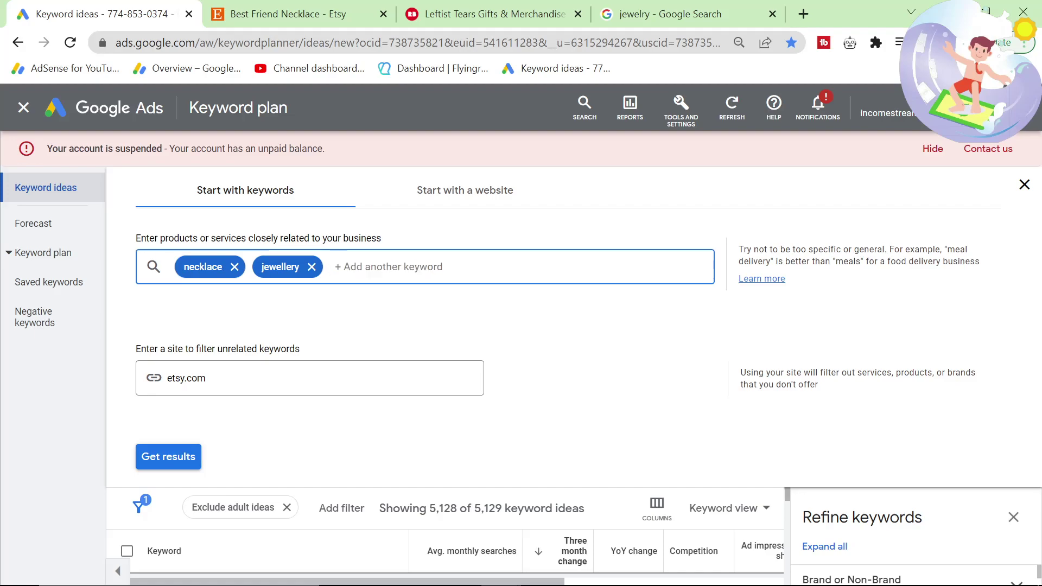
click(312, 266)
click(235, 267)
text(anklet)
key(Return)
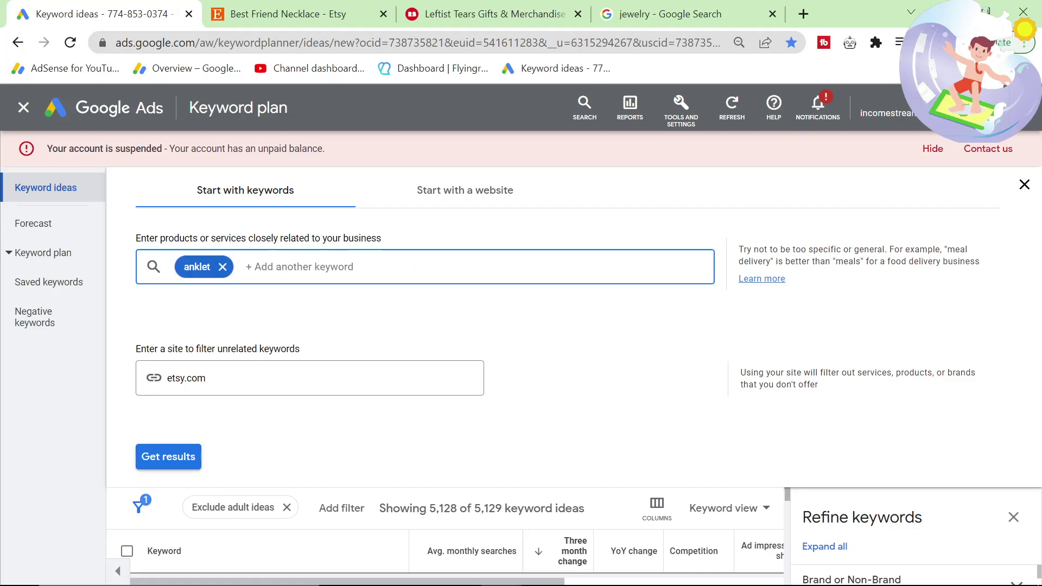
click(165, 462)
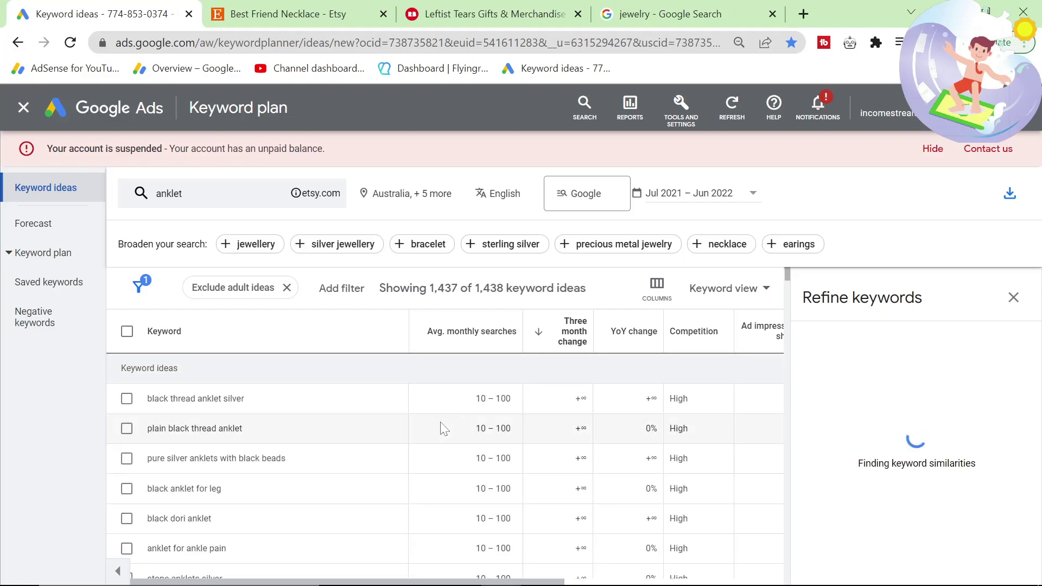
Pick "stone anklets silver" from the anklet ideas, search Google for it and find and open the Etsy listing
scroll(321, 438, down, 2)
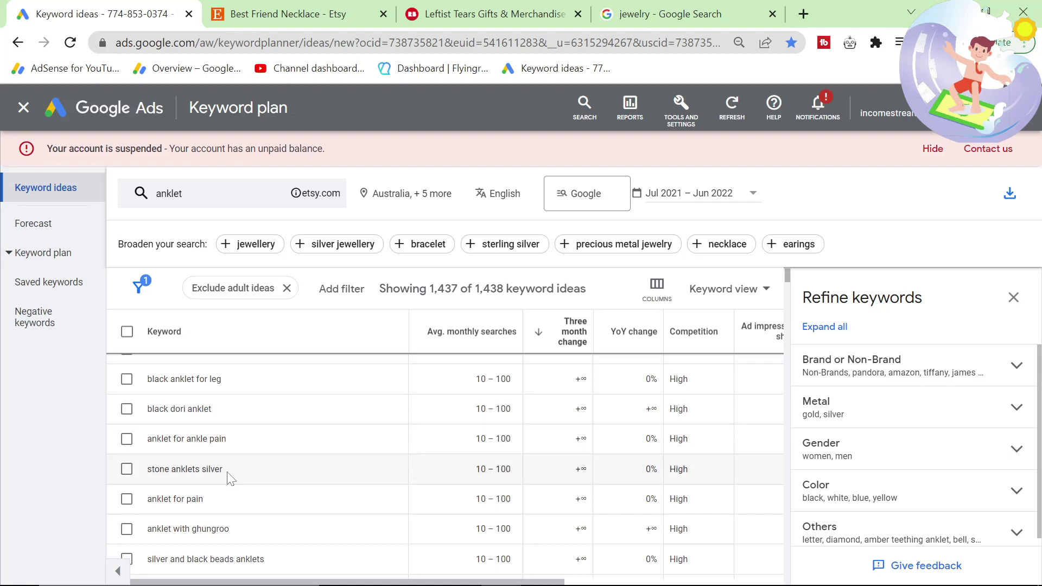
click(288, 14)
key(ctrl+l)
text(stone anklets silver)
key(Return)
key(ctrl+f)
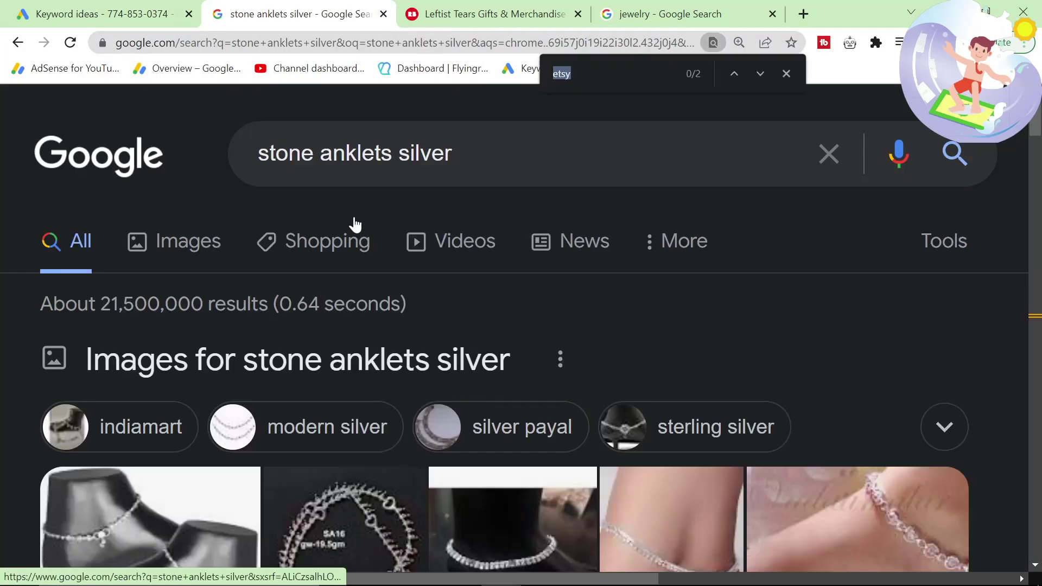
text(etsy)
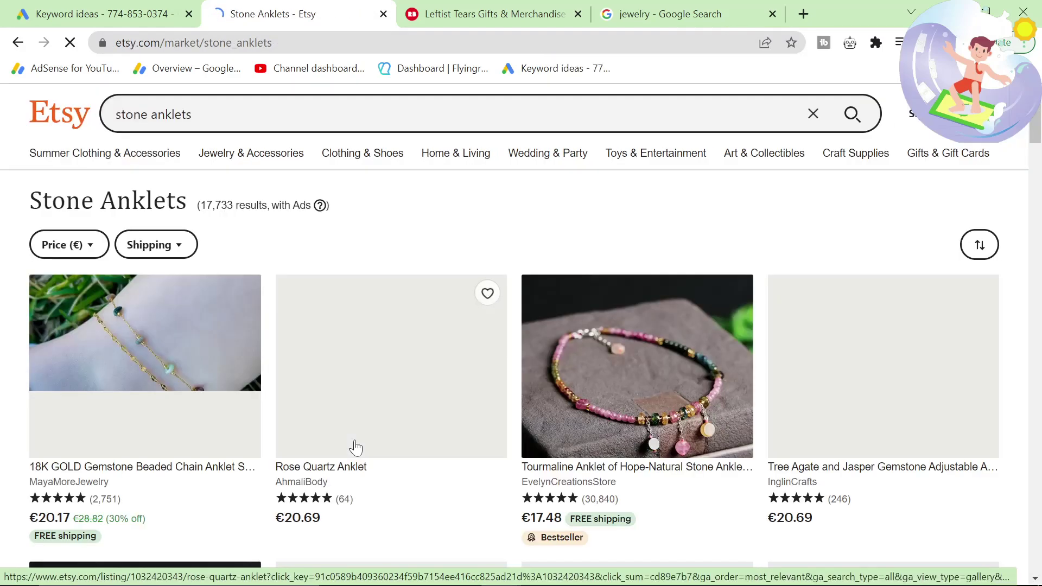
Look through the remaining anklet keyword ideas in Keyword Planner and sort them by average monthly searches
click(84, 8)
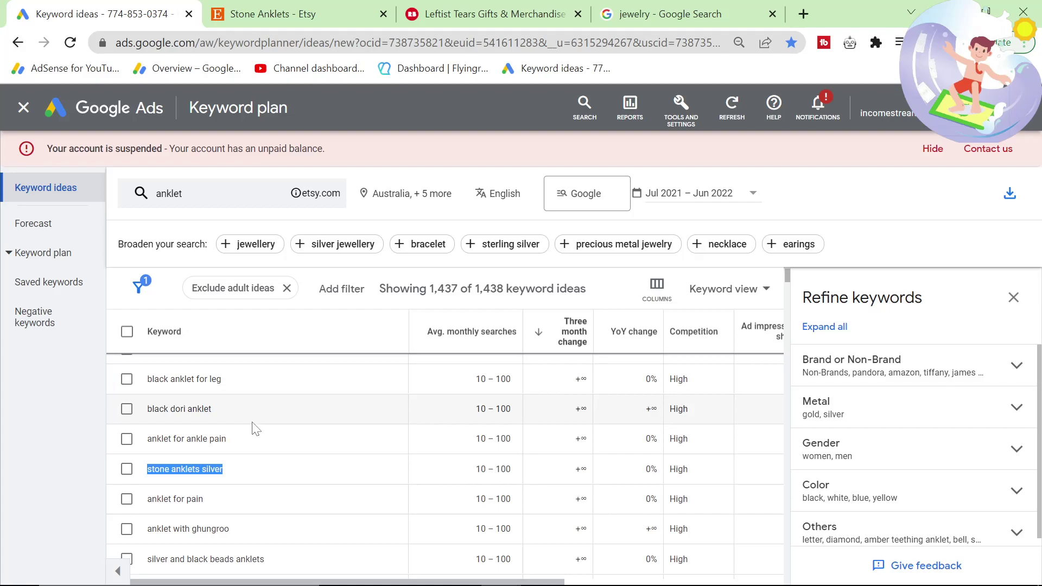
scroll(255, 429, down, 2)
scroll(274, 460, down, 2)
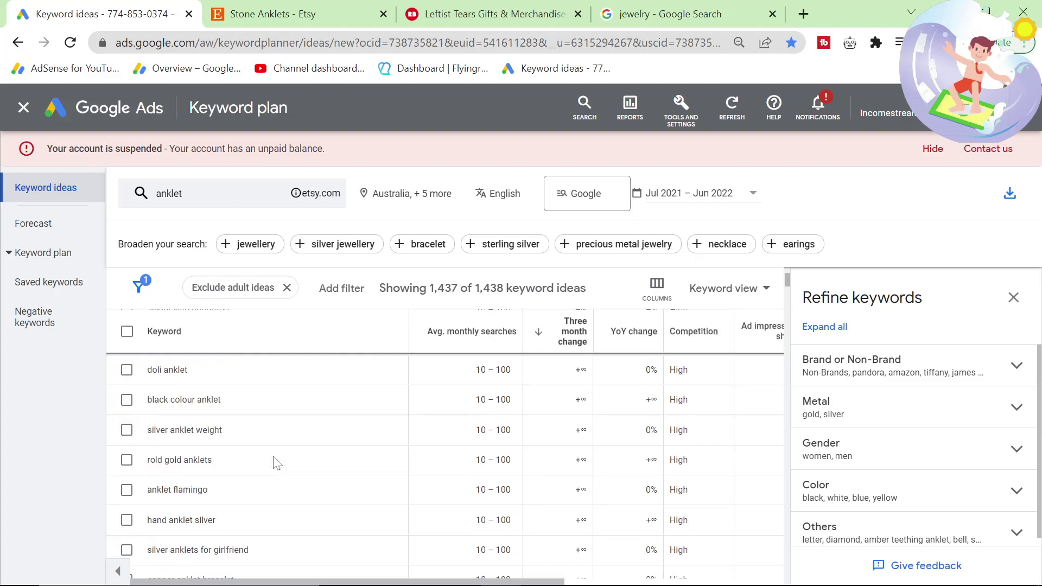
scroll(277, 463, up, 10)
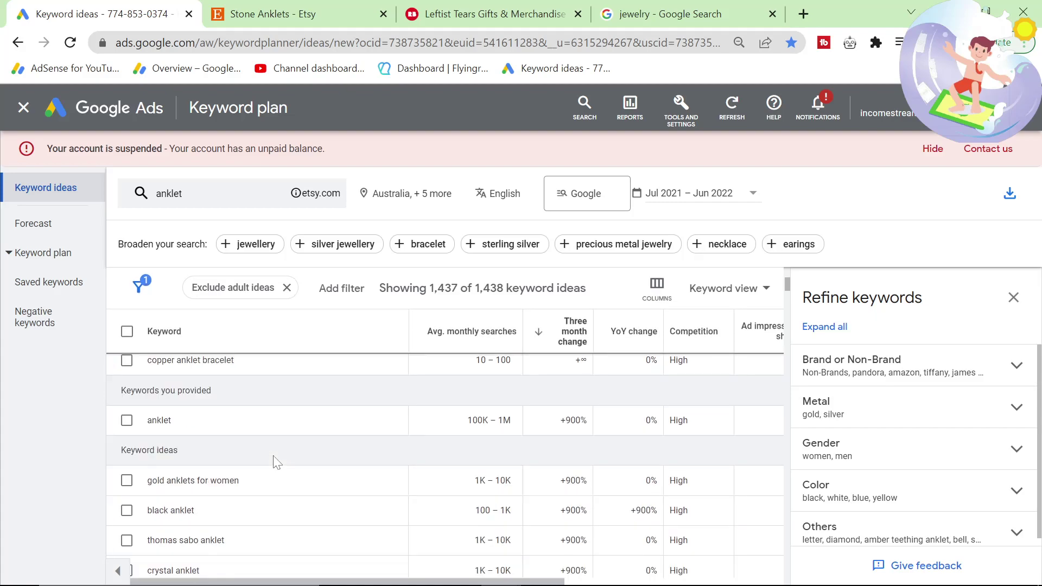
scroll(277, 463, down, 2)
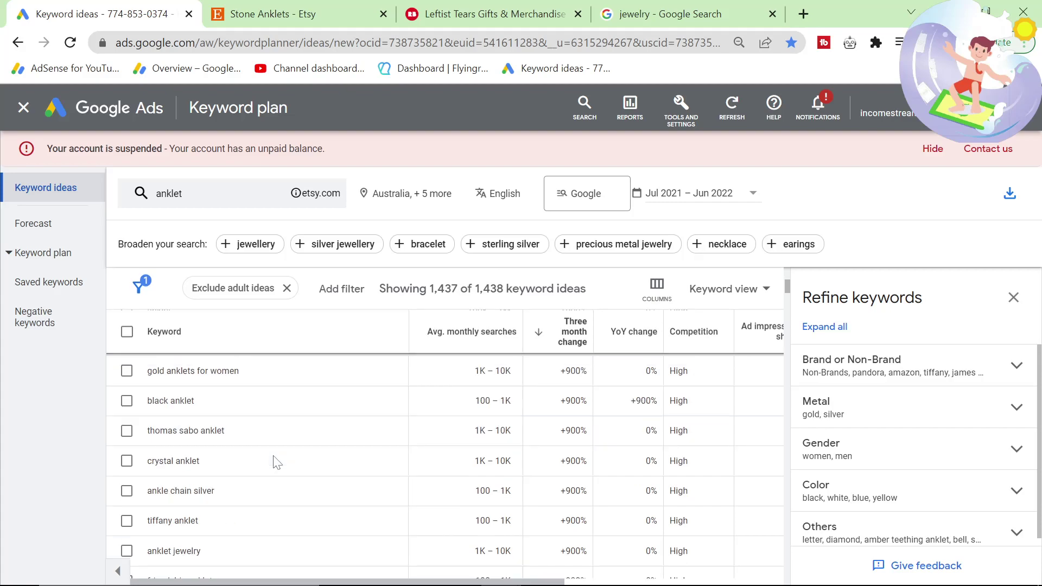
scroll(251, 456, down, 2)
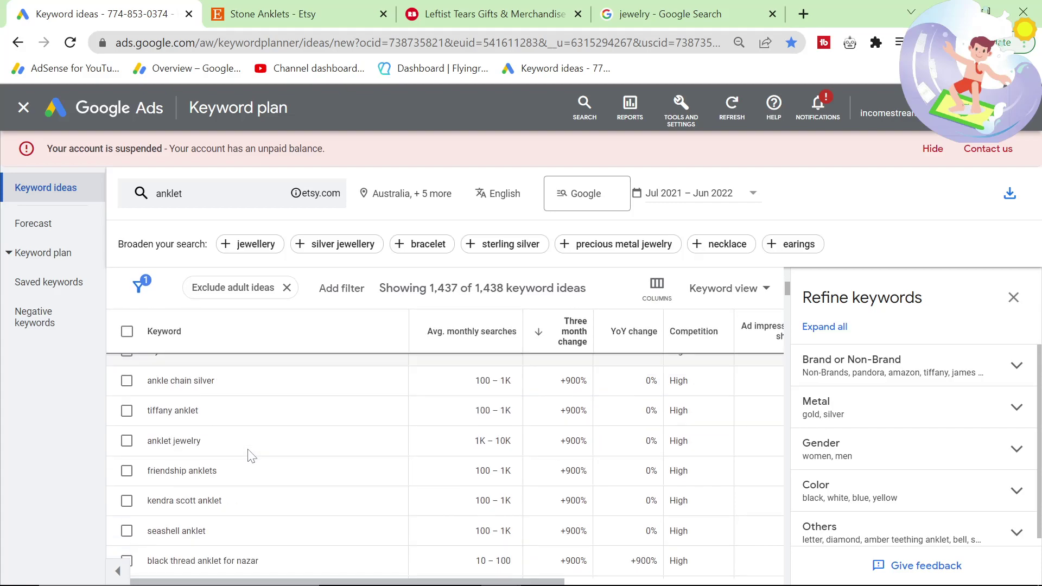
scroll(252, 456, down, 2)
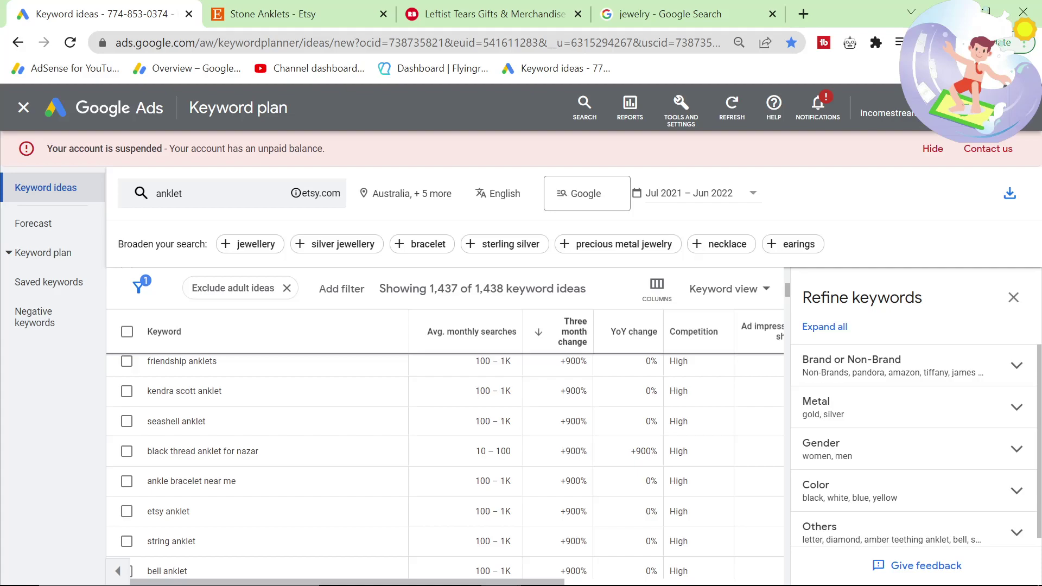
scroll(344, 461, down, 6)
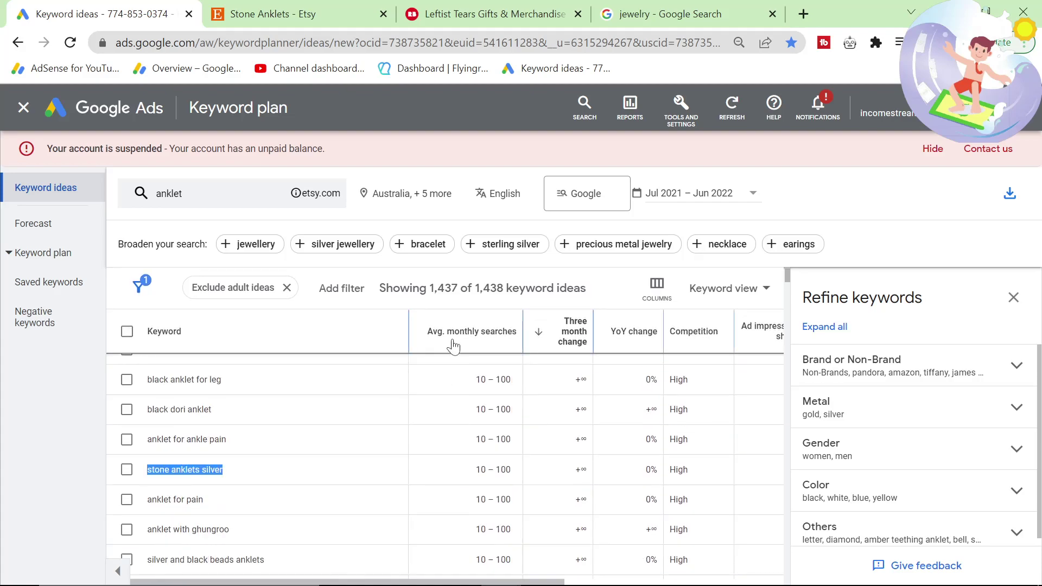
click(454, 347)
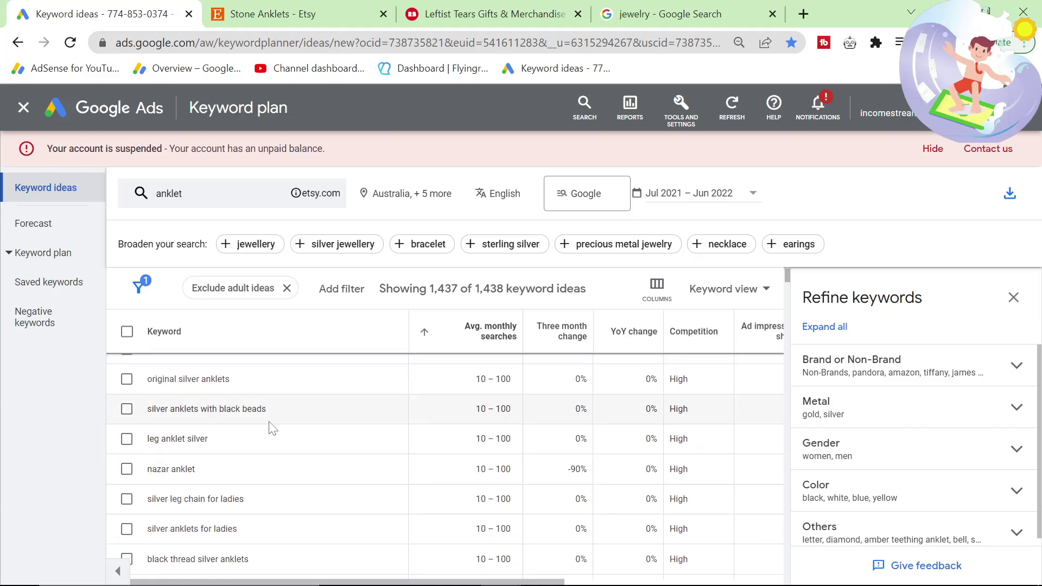
Copy the keyword idea "silver anklets with black beads" and search Etsy for it
triple_click(206, 409)
key(ctrl+c)
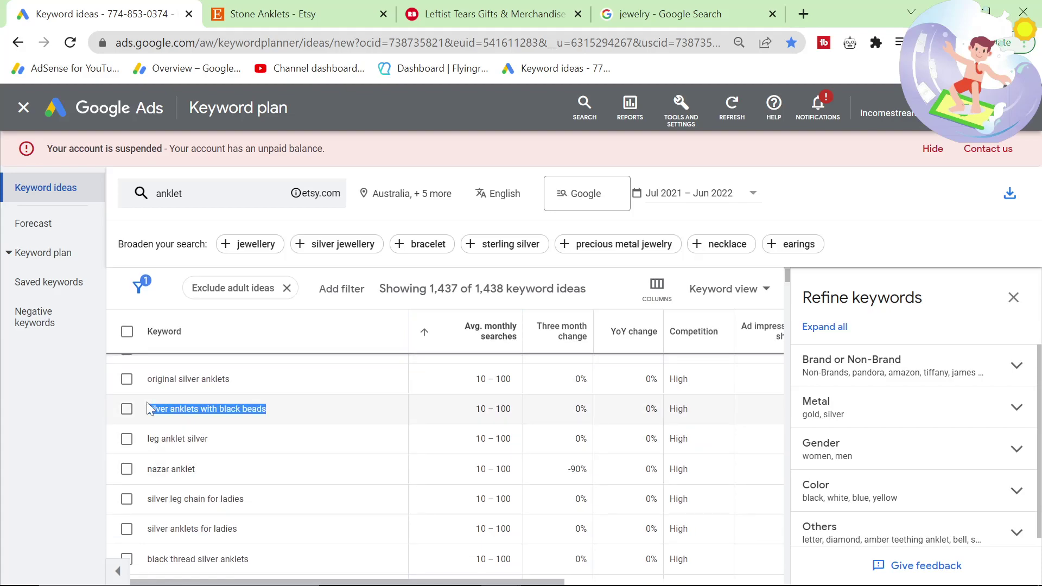
click(278, 12)
triple_click(278, 128)
key(ctrl+v)
key(Return)
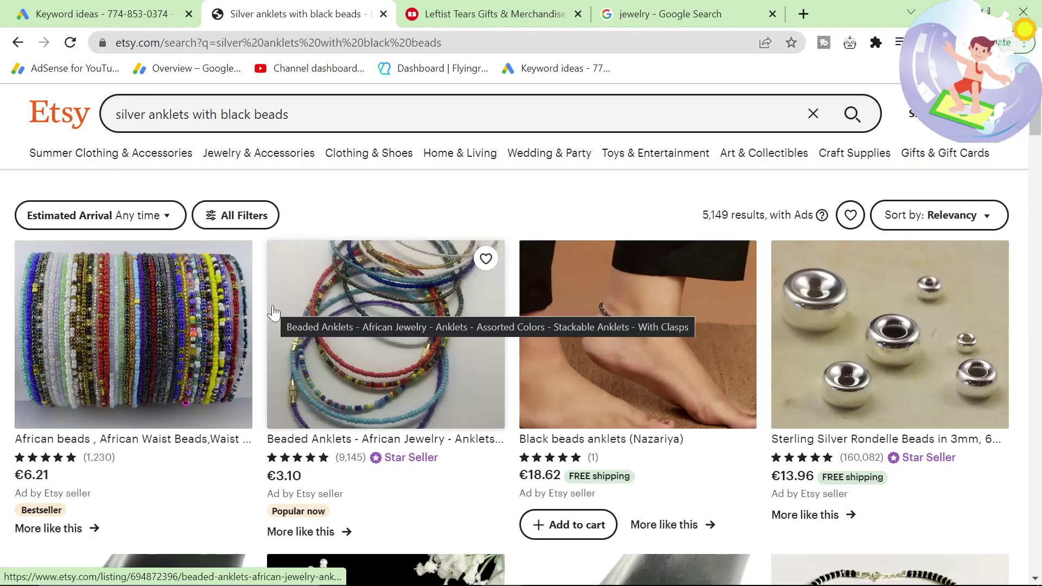
Look through more anklet ideas in Keyword Planner, then examine the Etsy listings for silver anklets with black beads
click(103, 14)
scroll(275, 384, down, 5)
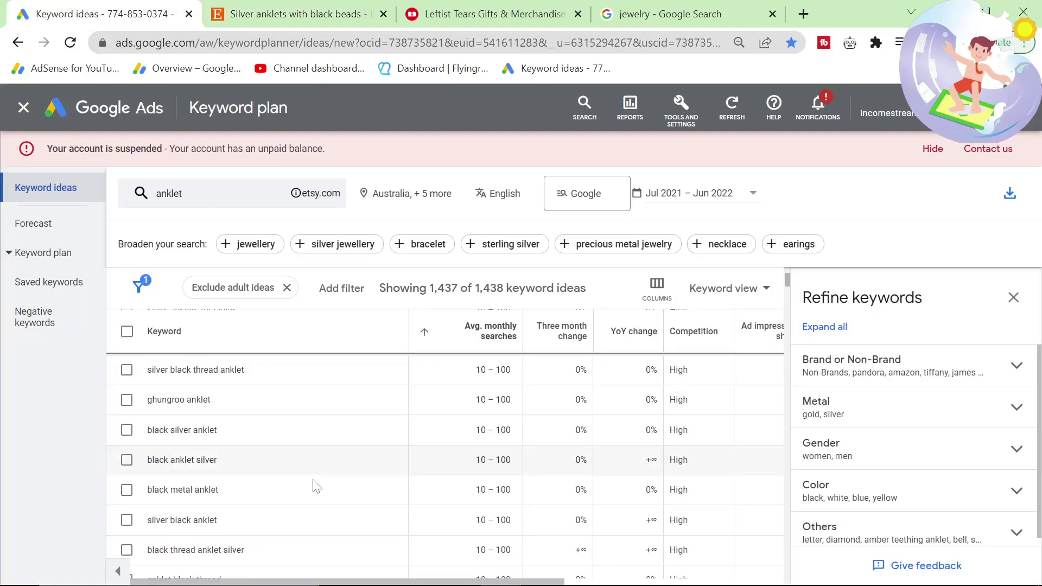
scroll(281, 491, down, 4)
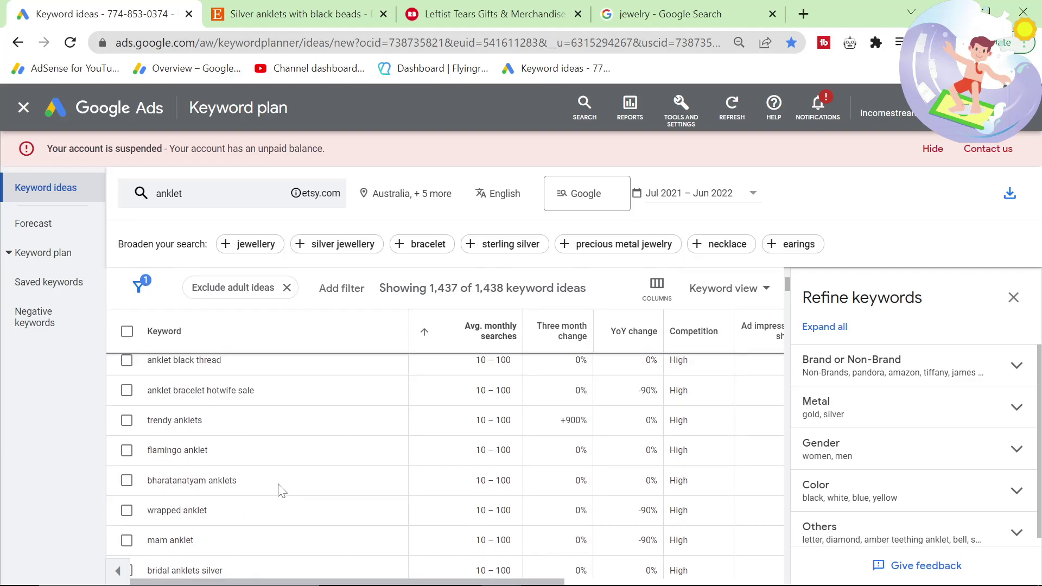
scroll(281, 490, down, 3)
click(288, 13)
scroll(292, 451, down, 2)
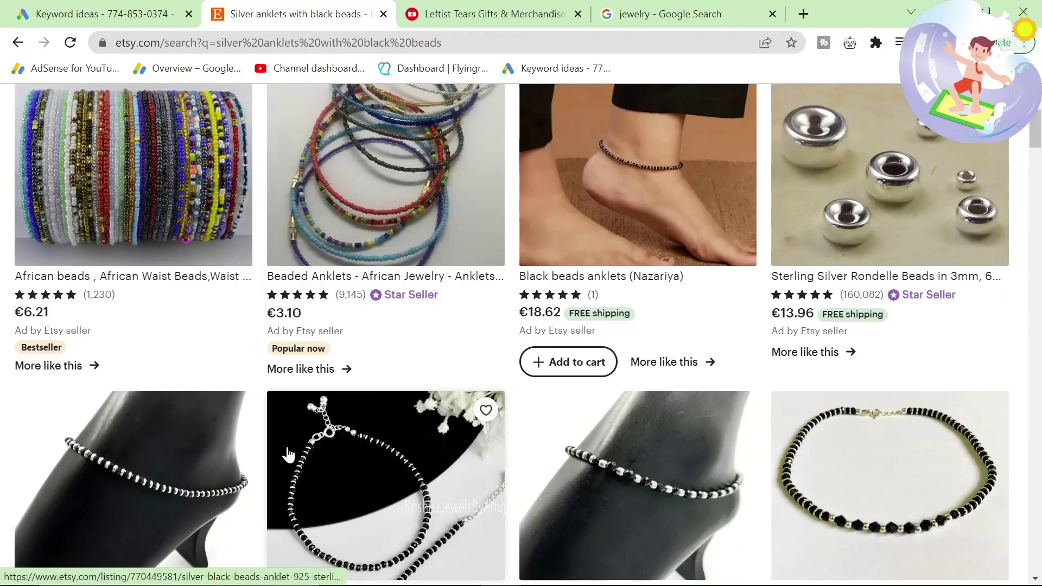
scroll(287, 458, down, 8)
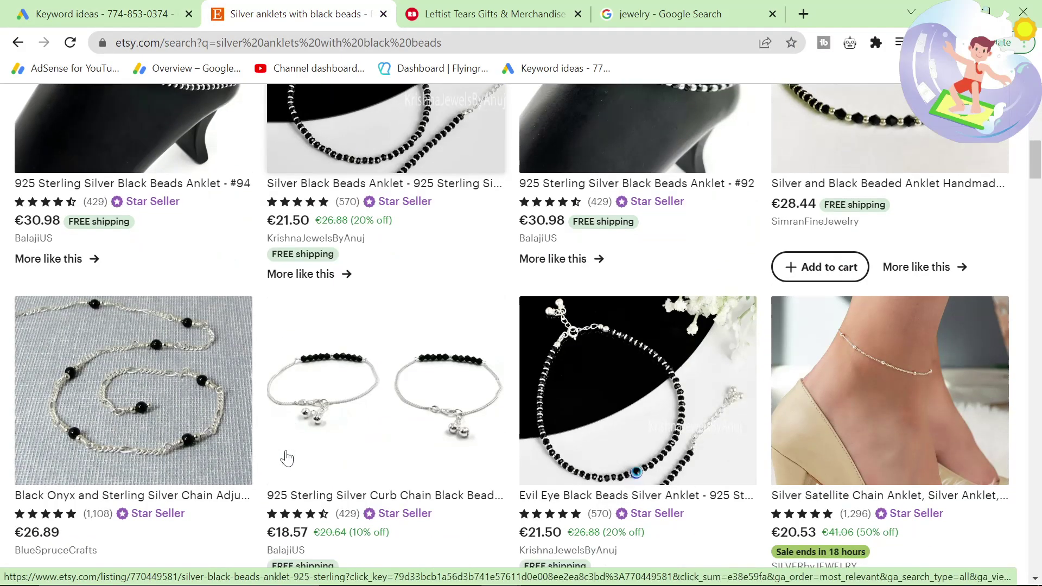
scroll(286, 458, down, 20)
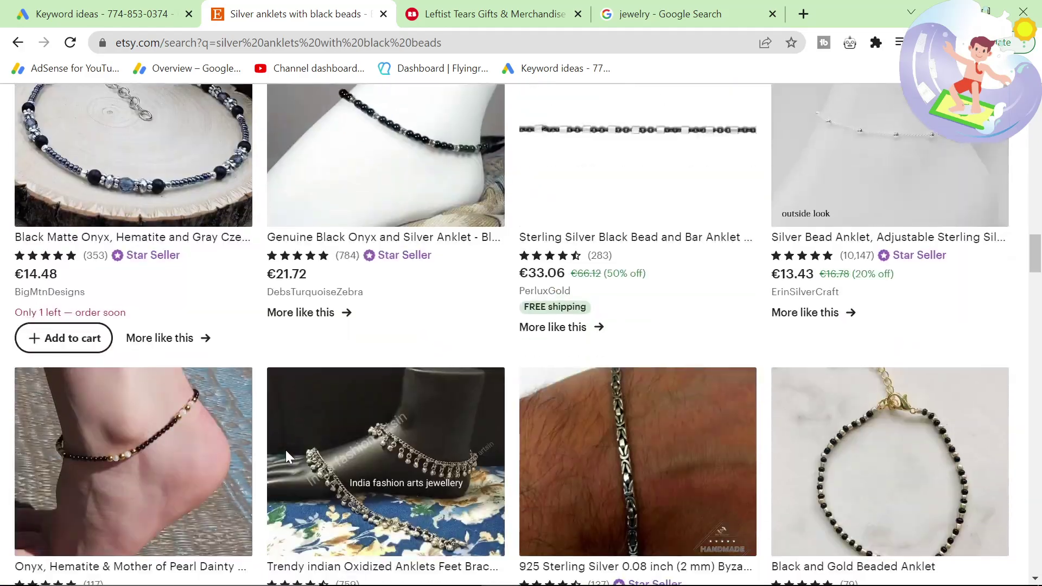
scroll(286, 450, down, 4)
Return to Keyword Planner and examine the anklet keyword ideas further down the list
click(59, 14)
scroll(220, 448, down, 3)
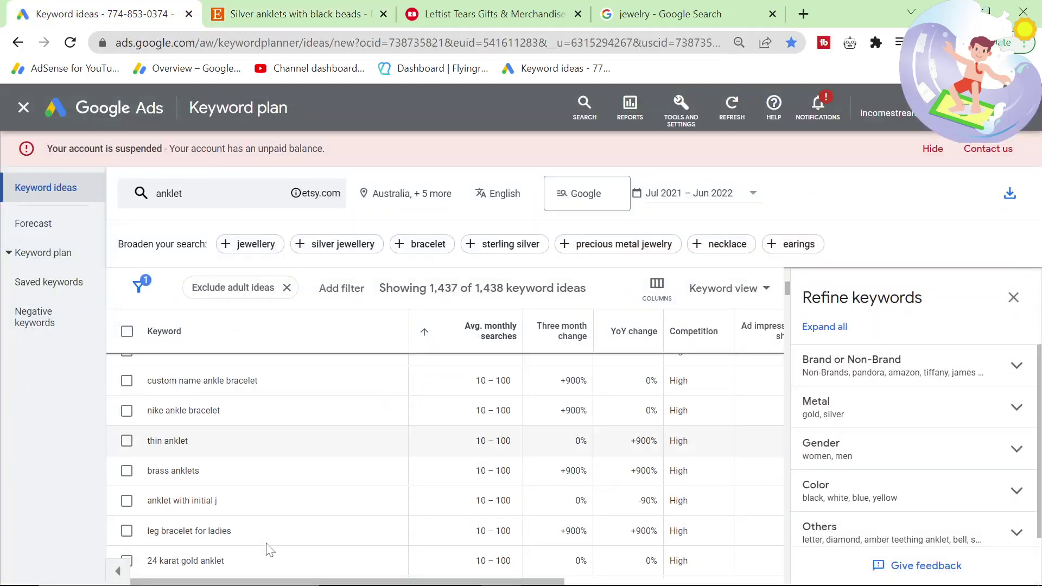
scroll(258, 535, down, 2)
scroll(256, 535, down, 2)
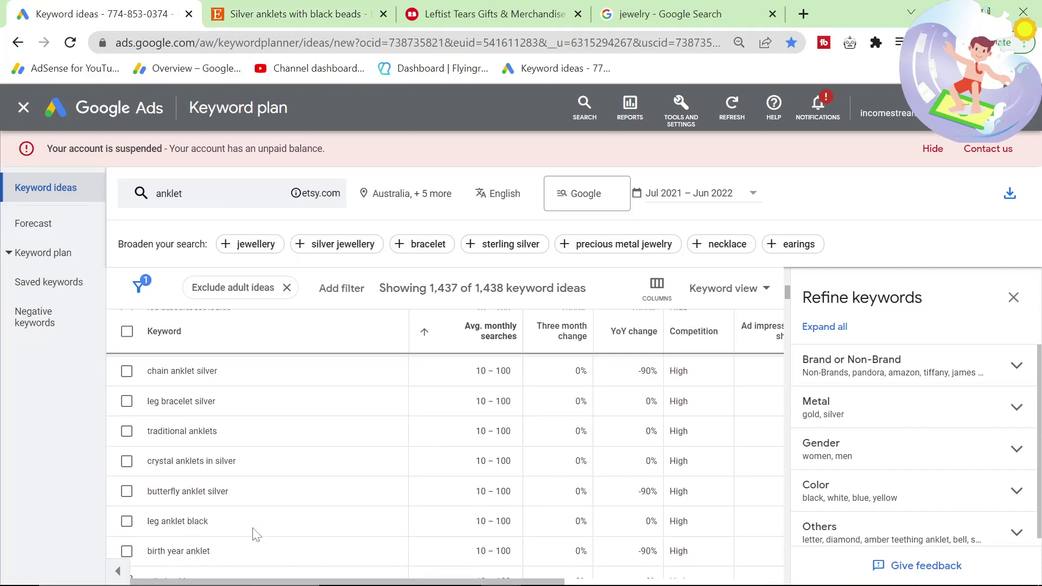
scroll(256, 535, down, 8)
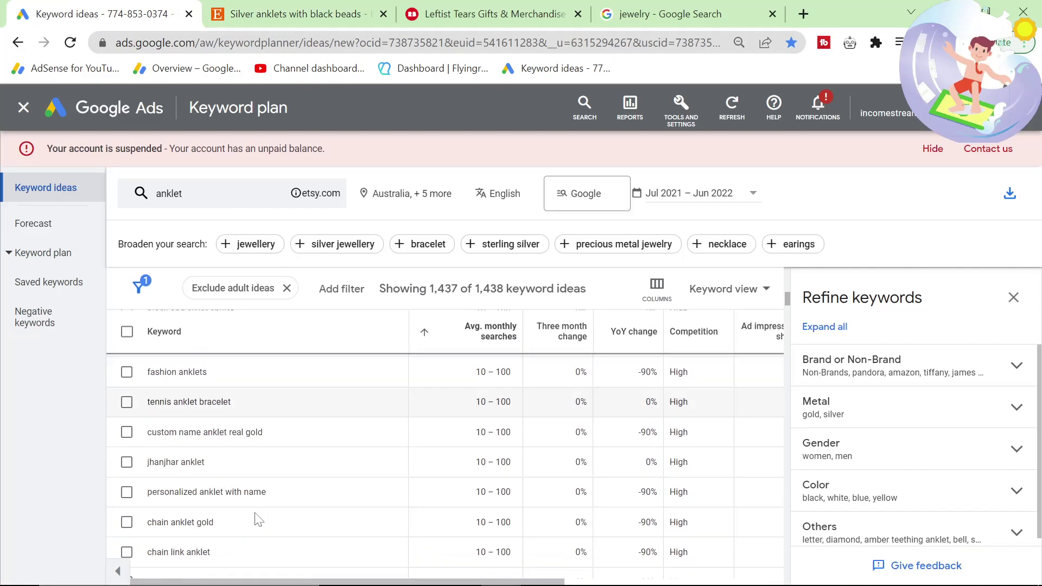
scroll(258, 520, down, 6)
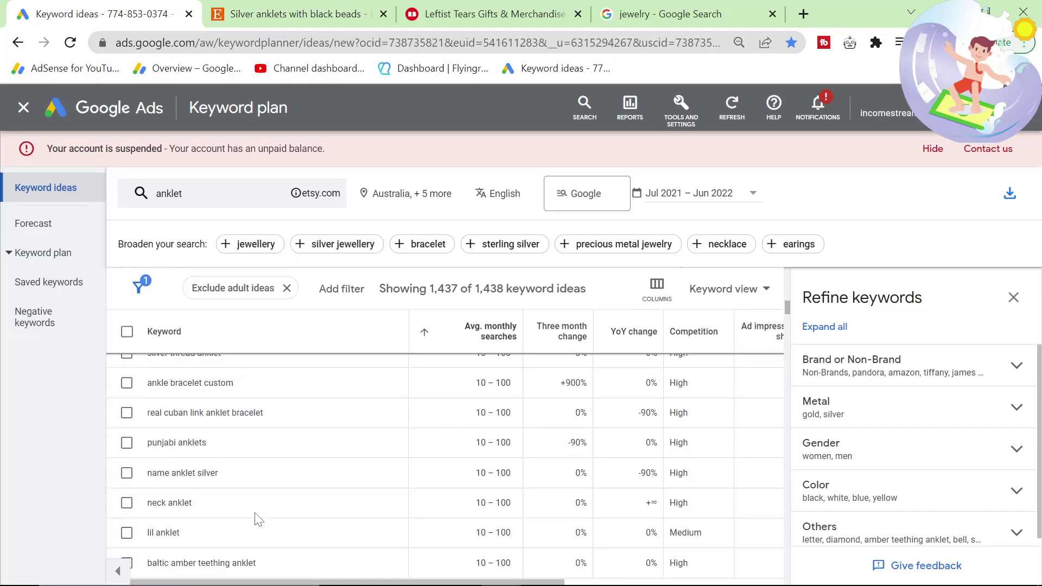
scroll(257, 518, down, 5)
Get keyword ideas from the entire etsy.com website instead of a keyword and sort them by three month change
click(288, 198)
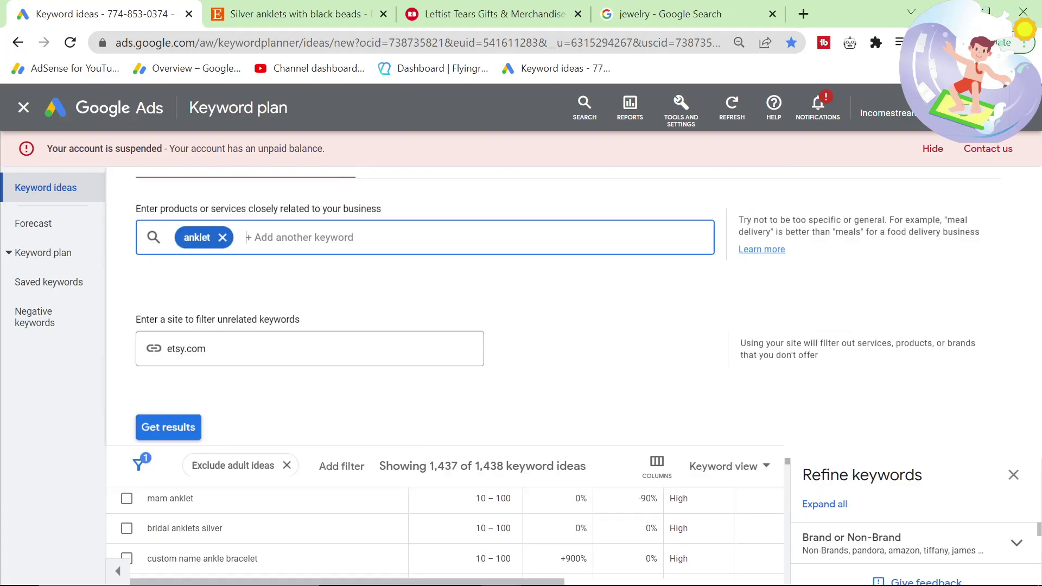
click(418, 195)
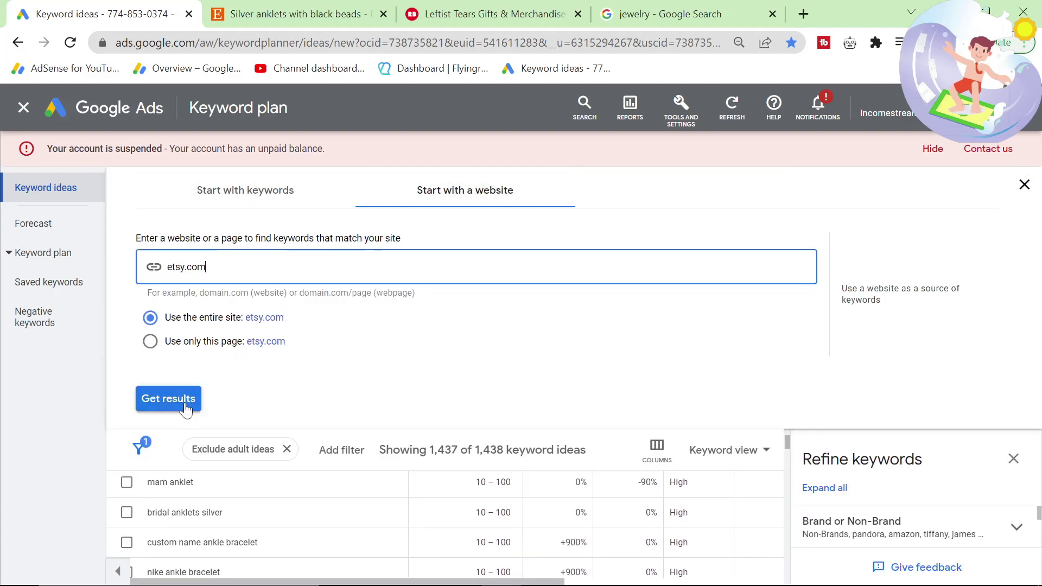
click(168, 399)
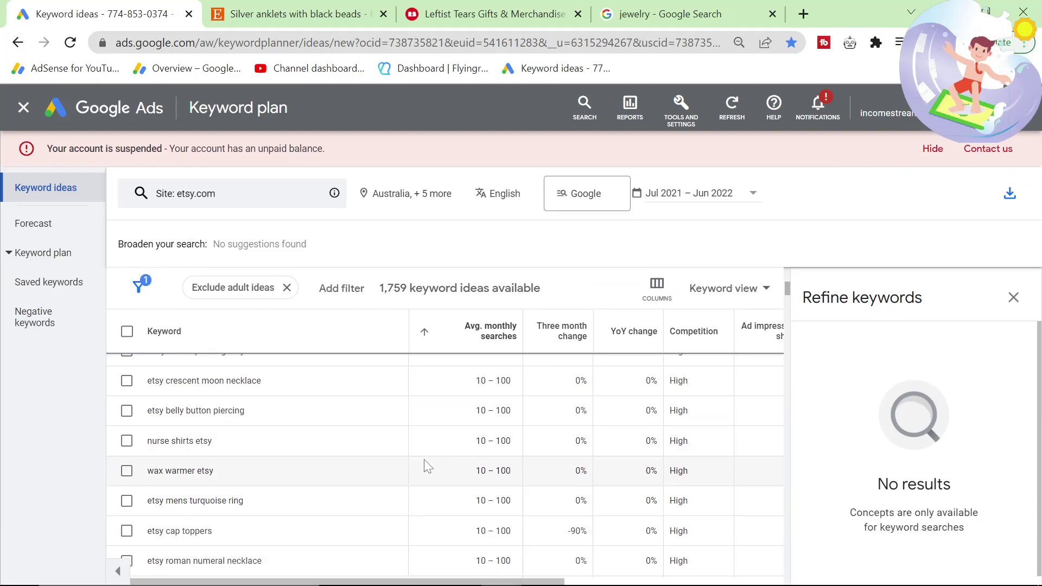
scroll(435, 423, down, 5)
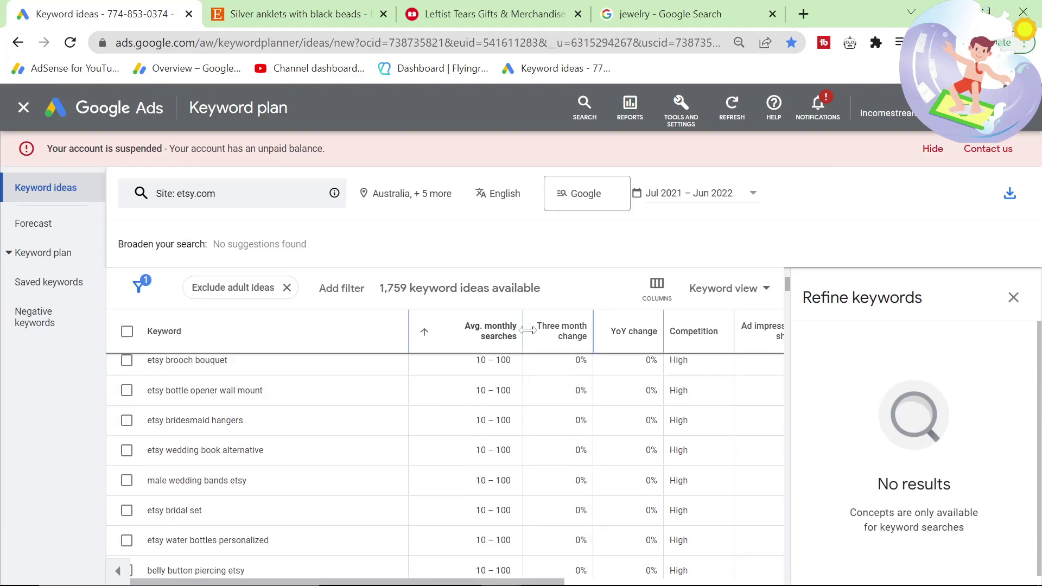
click(546, 333)
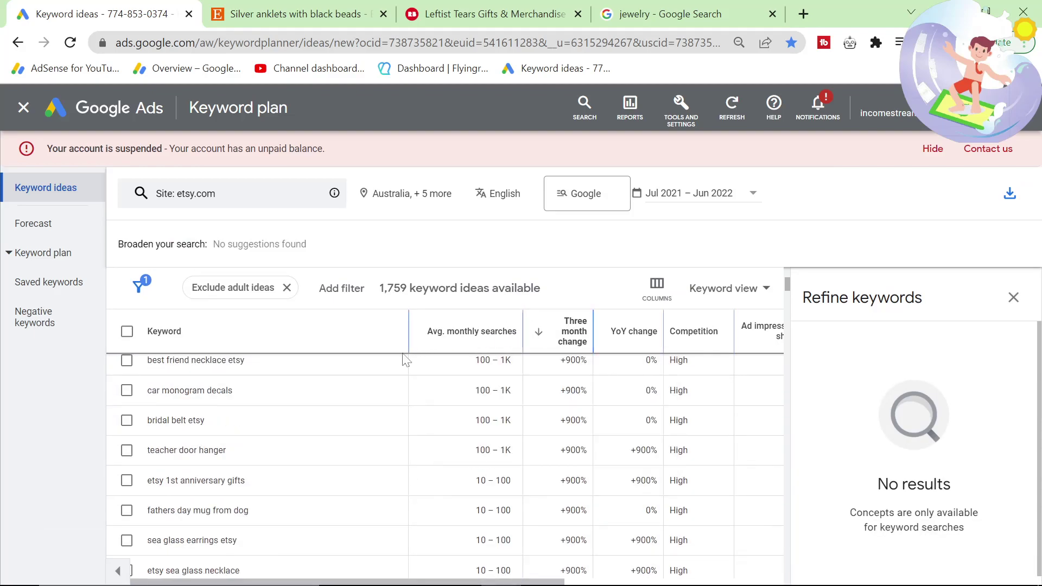
scroll(379, 551, up, 6)
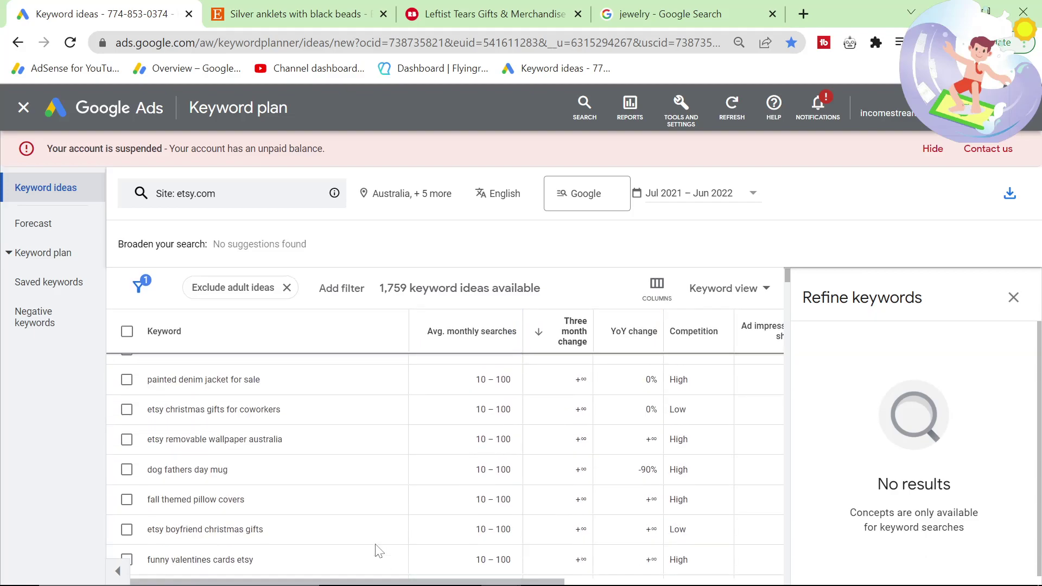
Copy the keyword idea "seaglass jewelry" from the etsy.com ideas and search Google for it
scroll(379, 550, down, 5)
triple_click(179, 413)
key(ctrl+c)
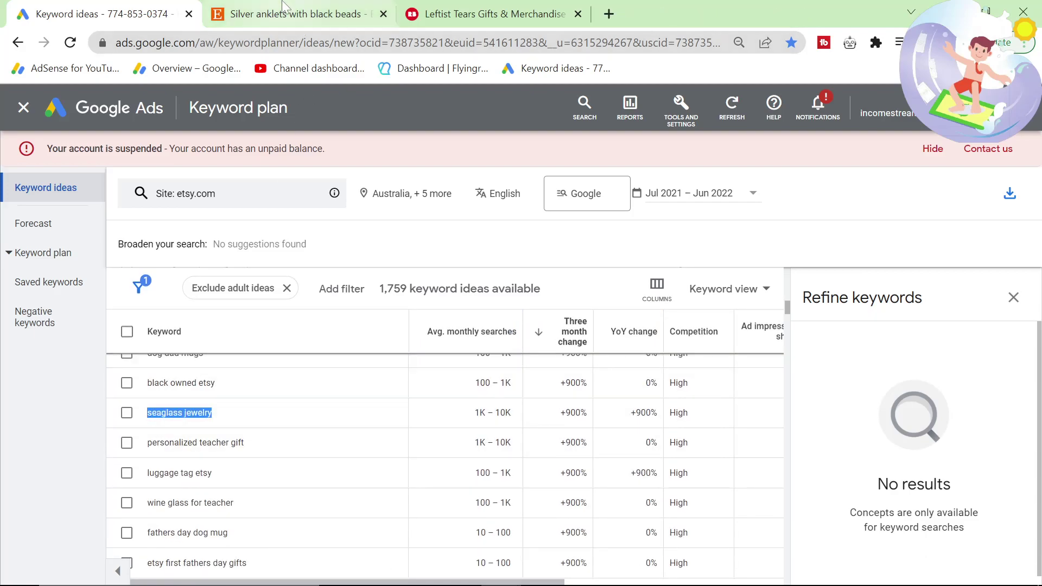
click(288, 14)
click(243, 48)
key(ctrl+v)
key(Return)
Find and open Etsy's Sea Glass Jewelry page from the Google results and highlight its number of results
key(ctrl+f)
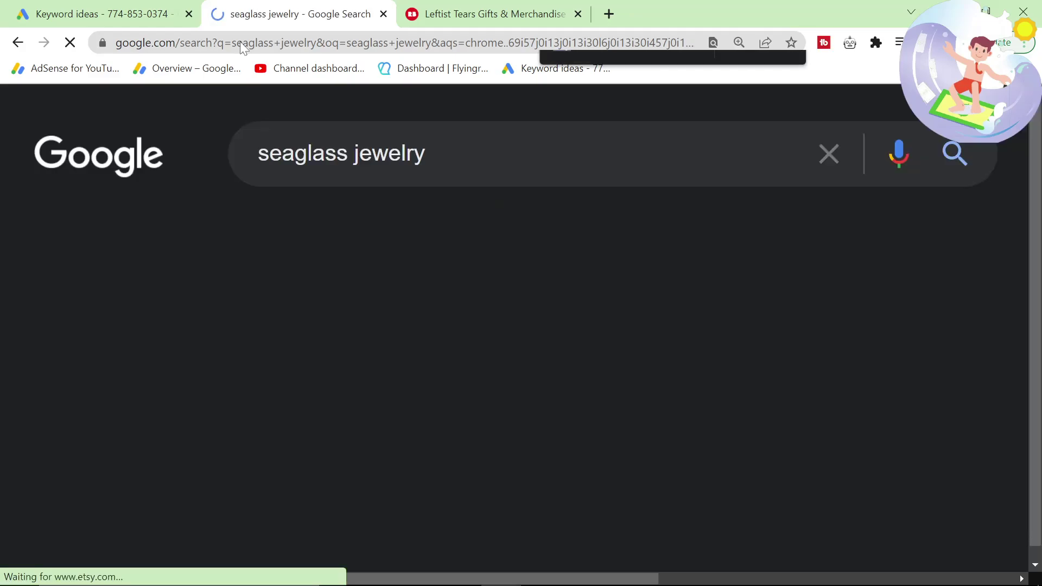
text(ety)
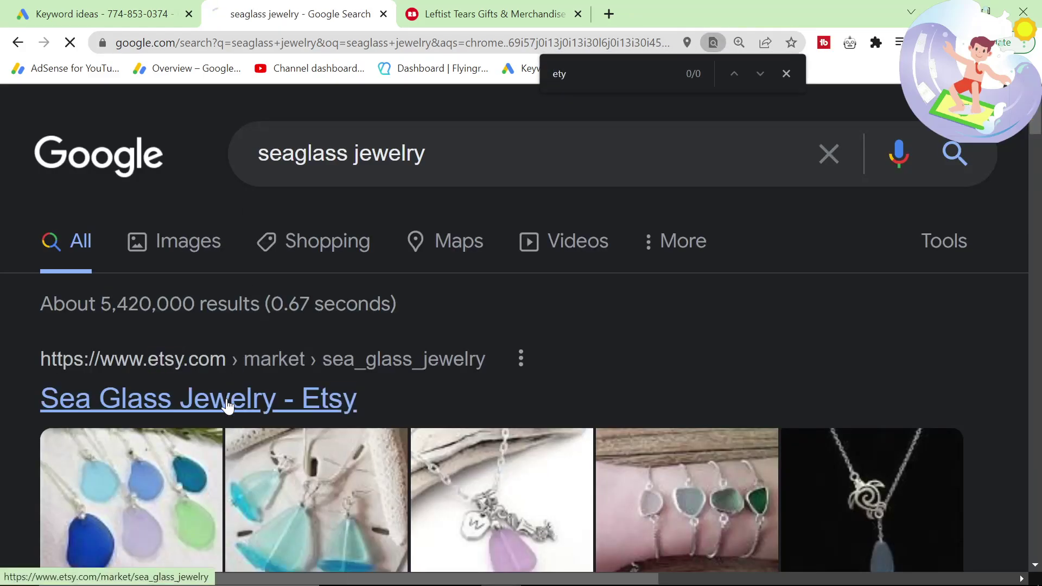
click(226, 398)
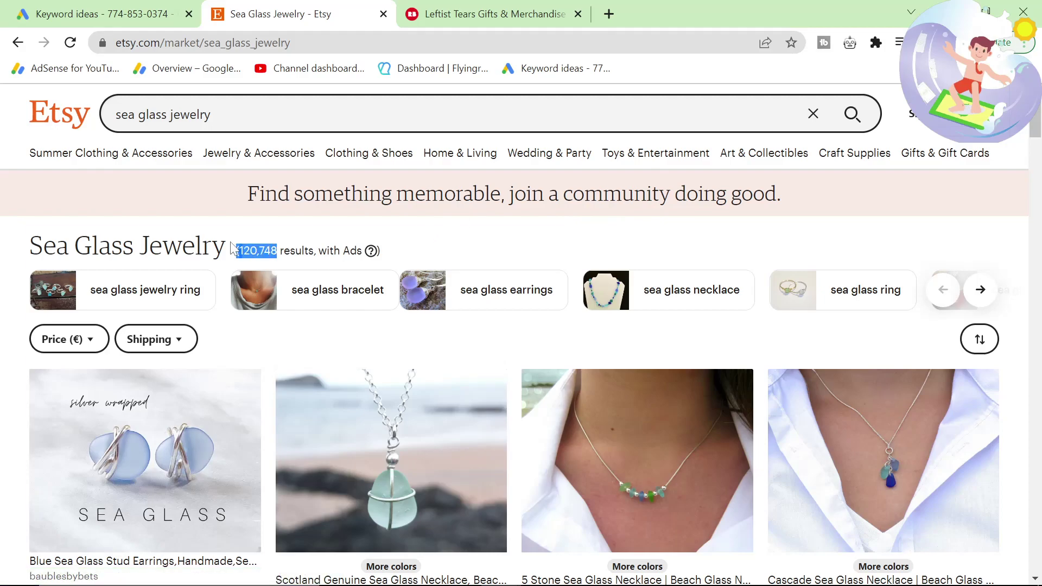
scroll(288, 388, down, 2)
Look through the etsy.com ideas in Keyword Planner for niche products, highlighting "etsy wedding guest book alternative" and "wax warmer etsy"
click(154, 11)
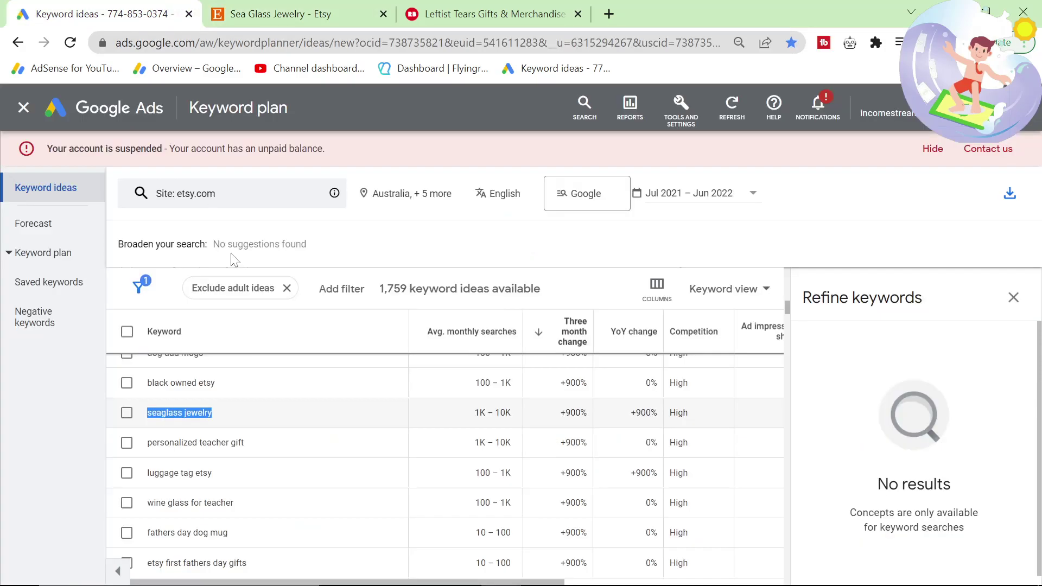
scroll(286, 417, down, 2)
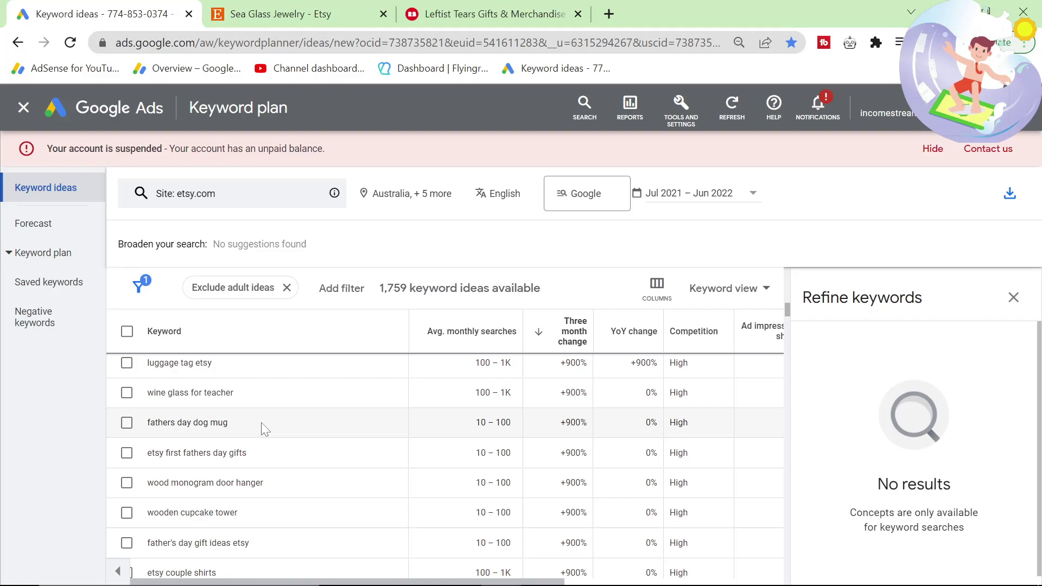
scroll(262, 423, down, 2)
scroll(265, 429, down, 4)
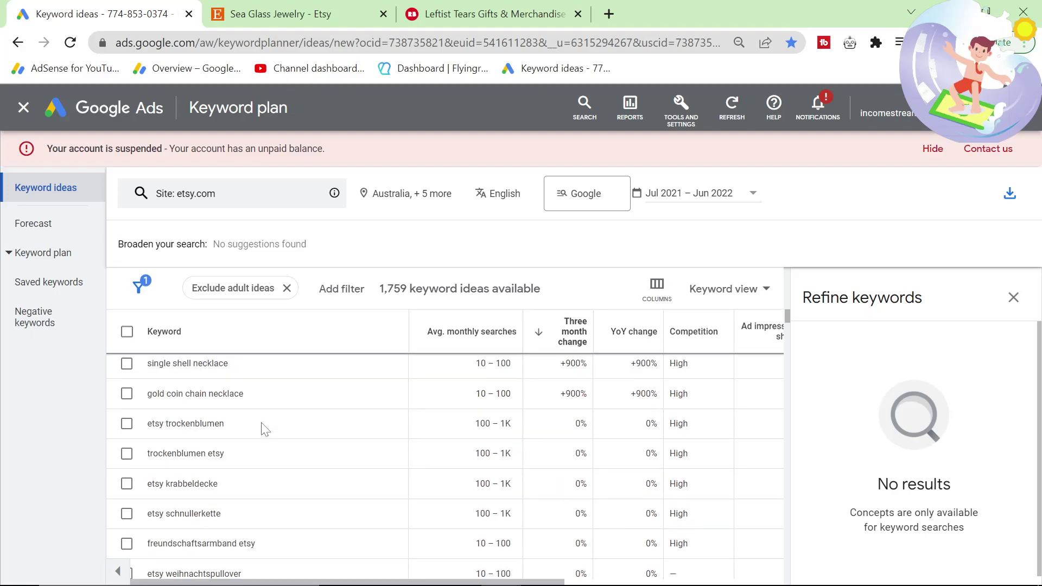
scroll(268, 437, down, 6)
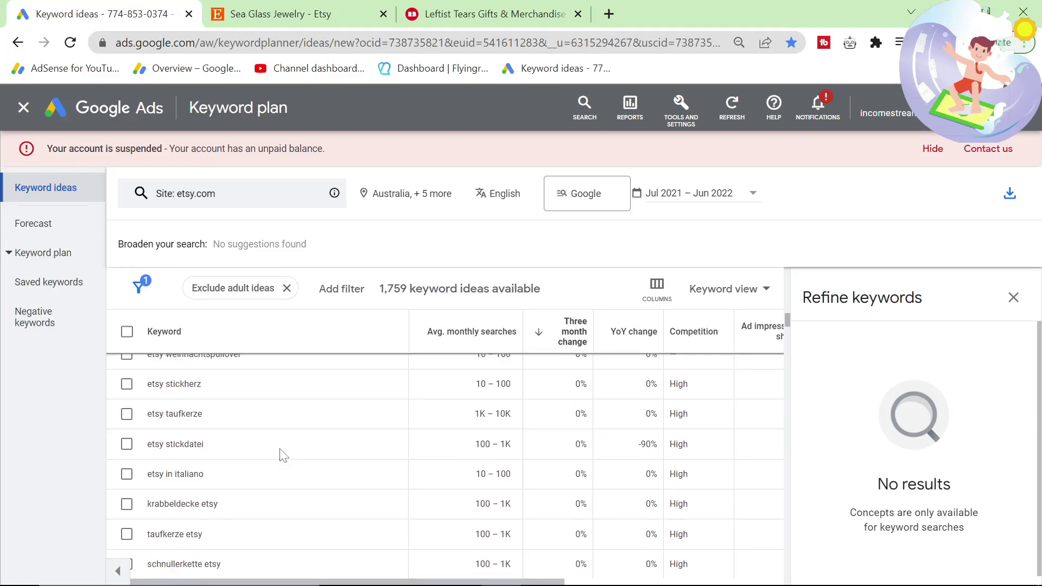
scroll(281, 452, down, 7)
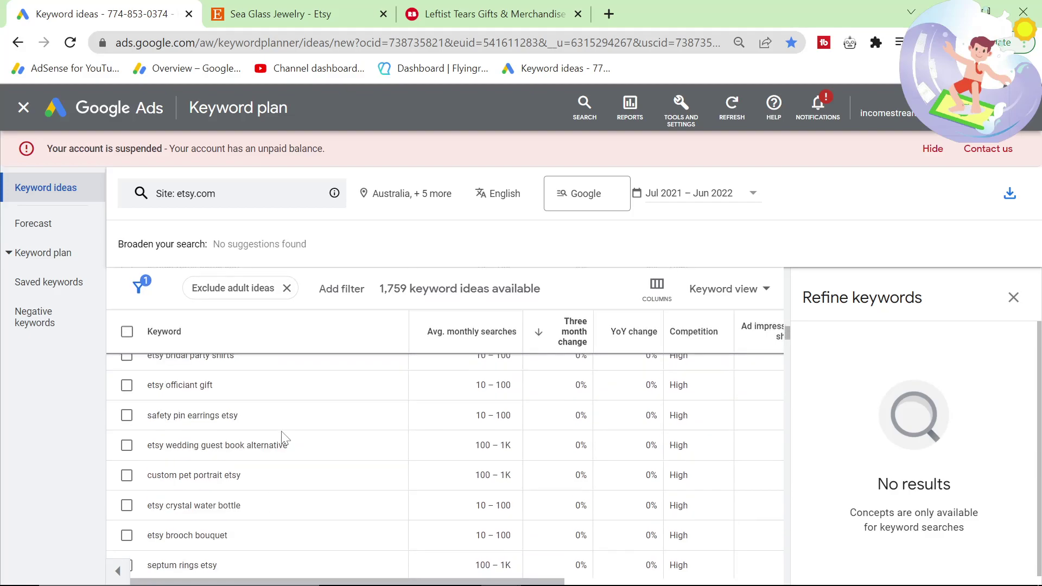
triple_click(243, 445)
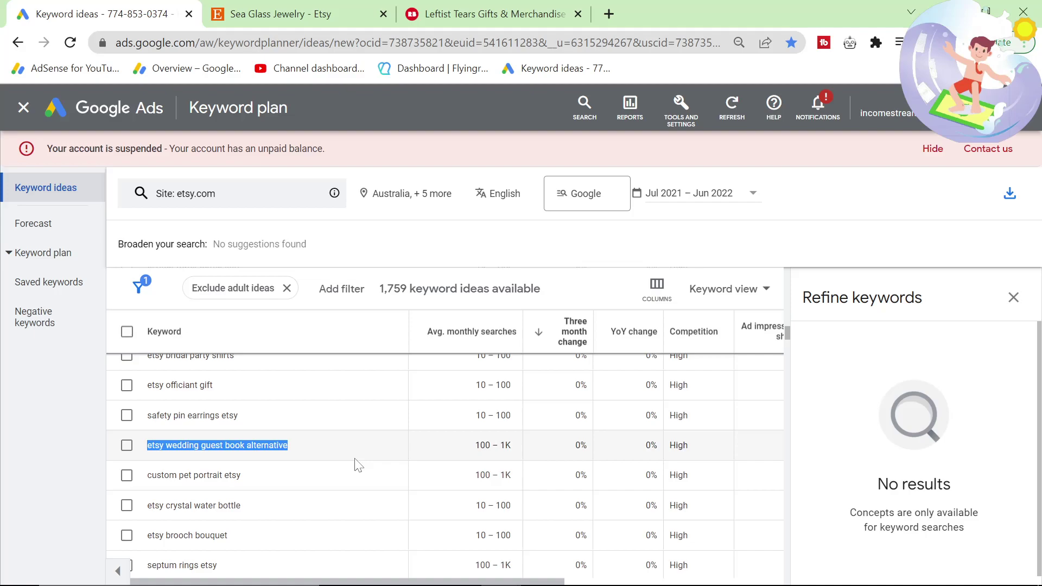
scroll(309, 426, down, 4)
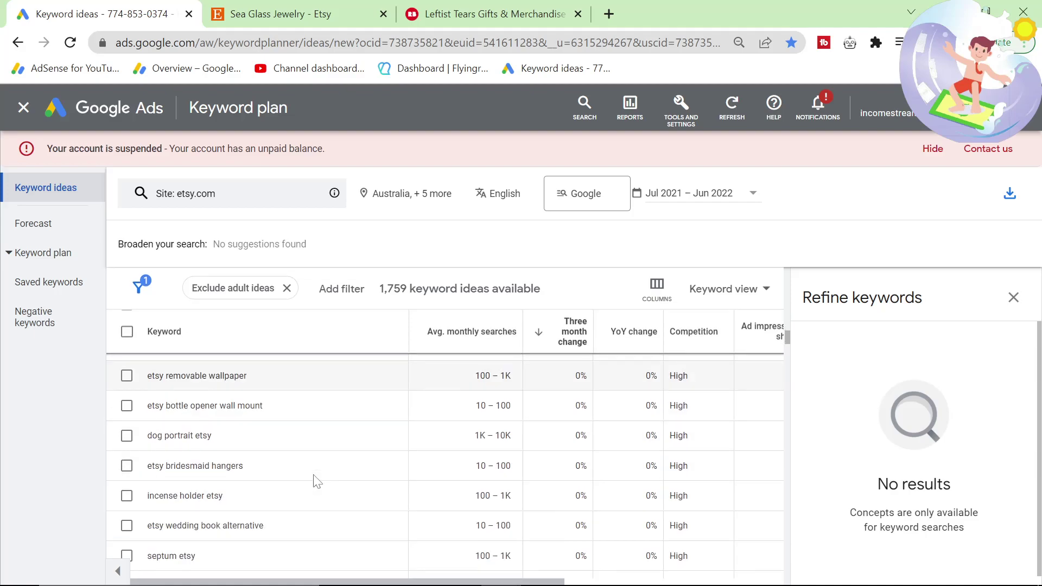
scroll(318, 482, down, 4)
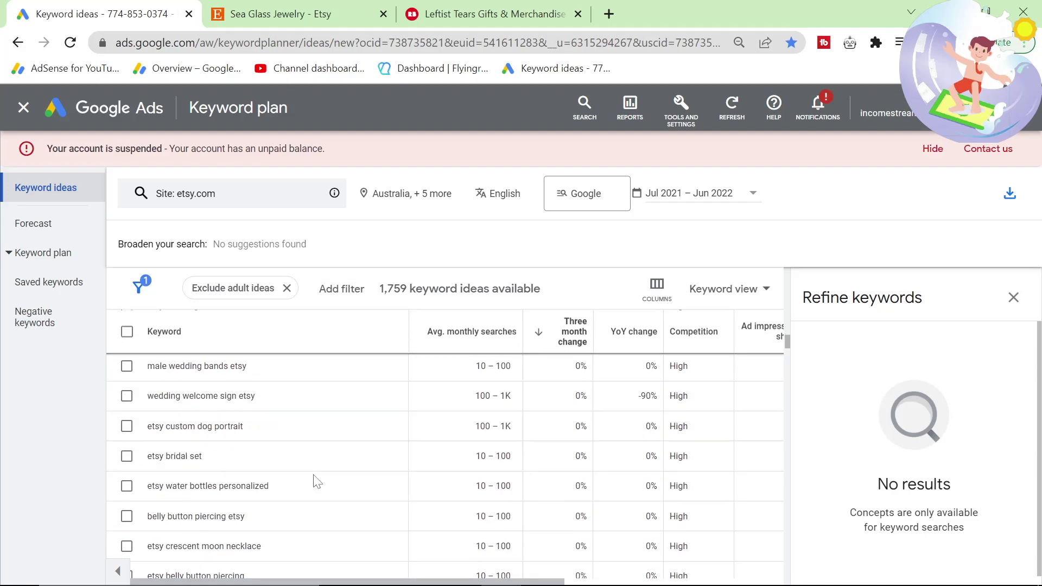
scroll(318, 481, down, 4)
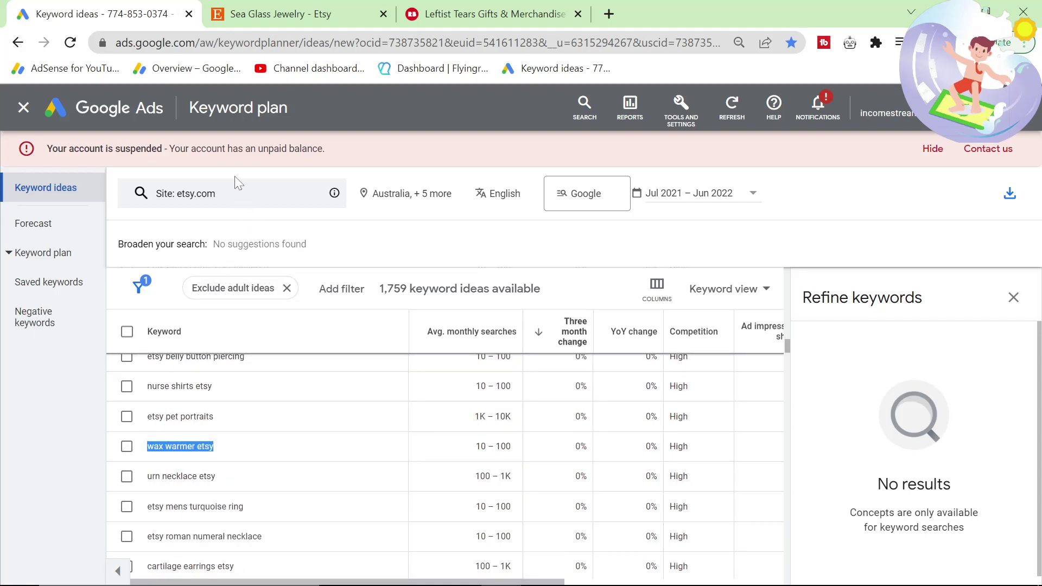
Start a keyword-based search for "wax warmer" filtered by etsy.com and get its keyword ideas
click(239, 193)
click(244, 190)
text(wax warmer etsy)
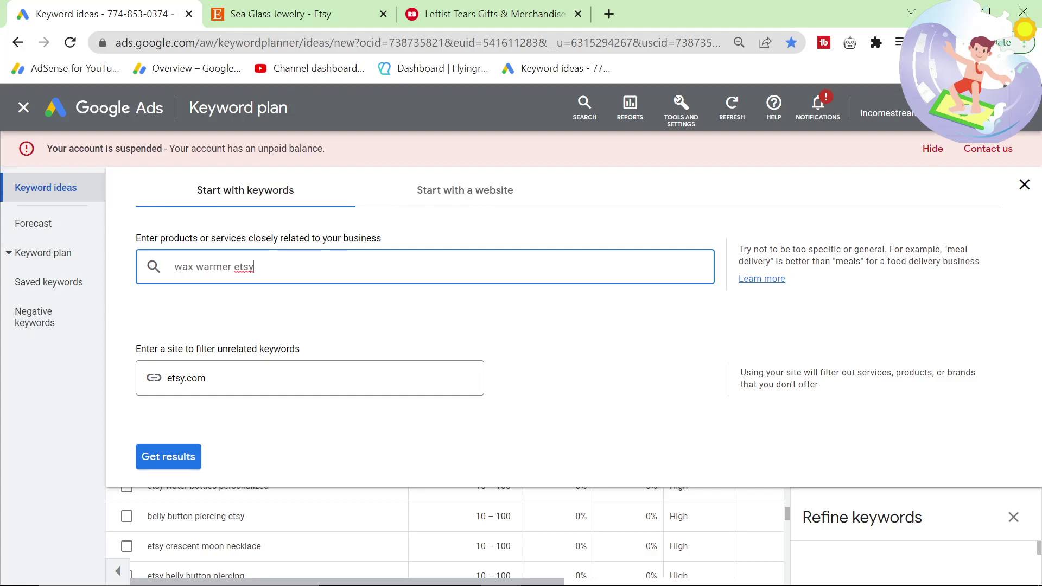
key(Return)
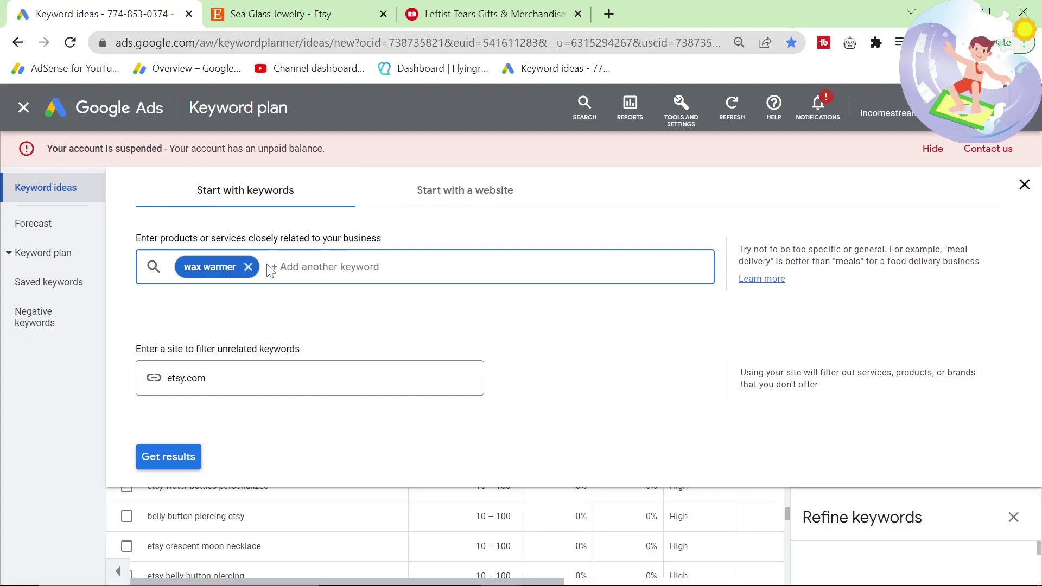
click(168, 459)
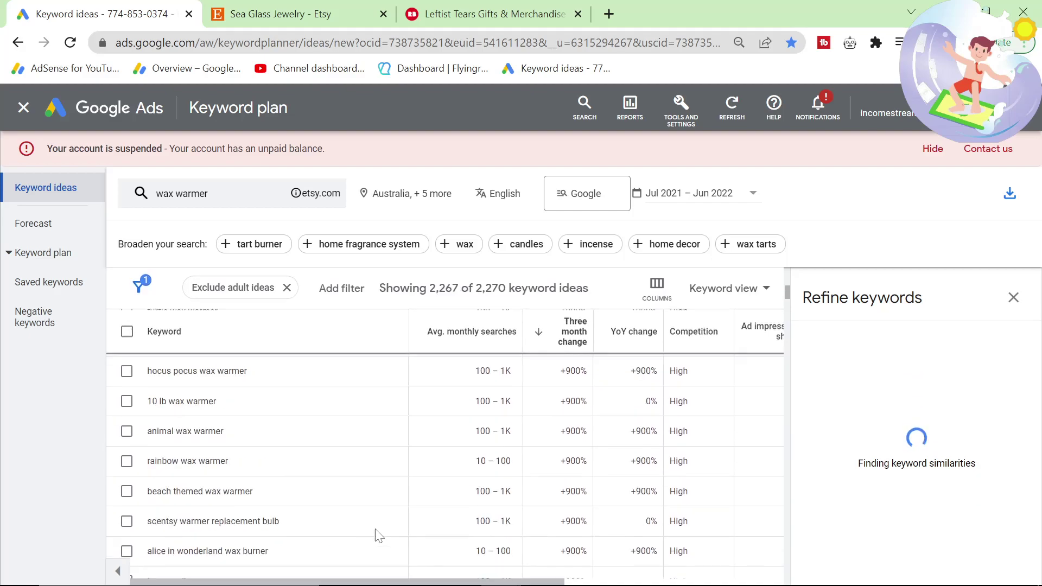
Copy the keyword idea "snowman wax burner" from the wax warmer ideas and search Google for it
drag(247, 402, 142, 400)
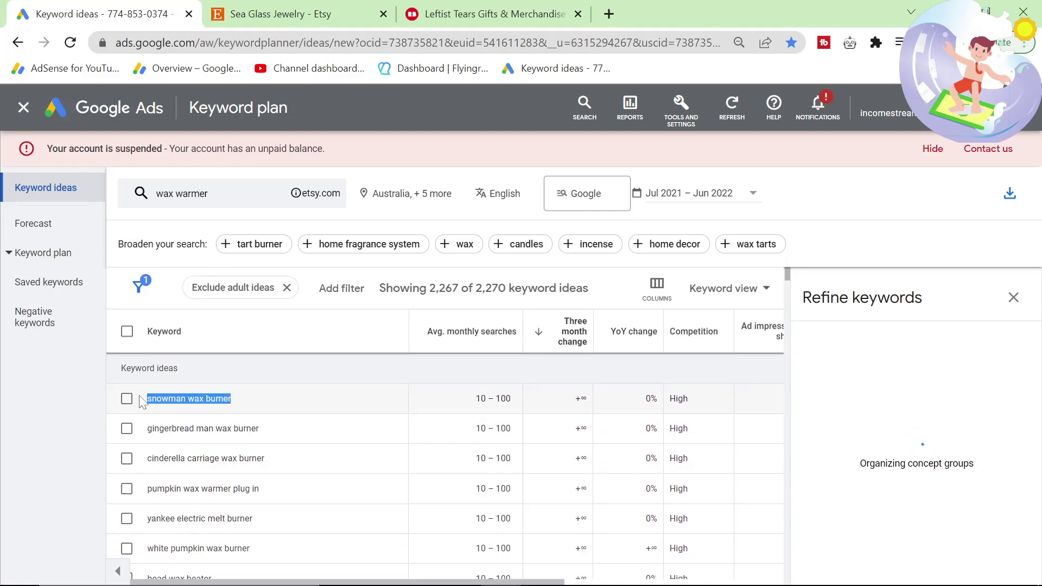
key(ctrl+c)
click(271, 13)
click(294, 42)
key(ctrl+v)
key(Return)
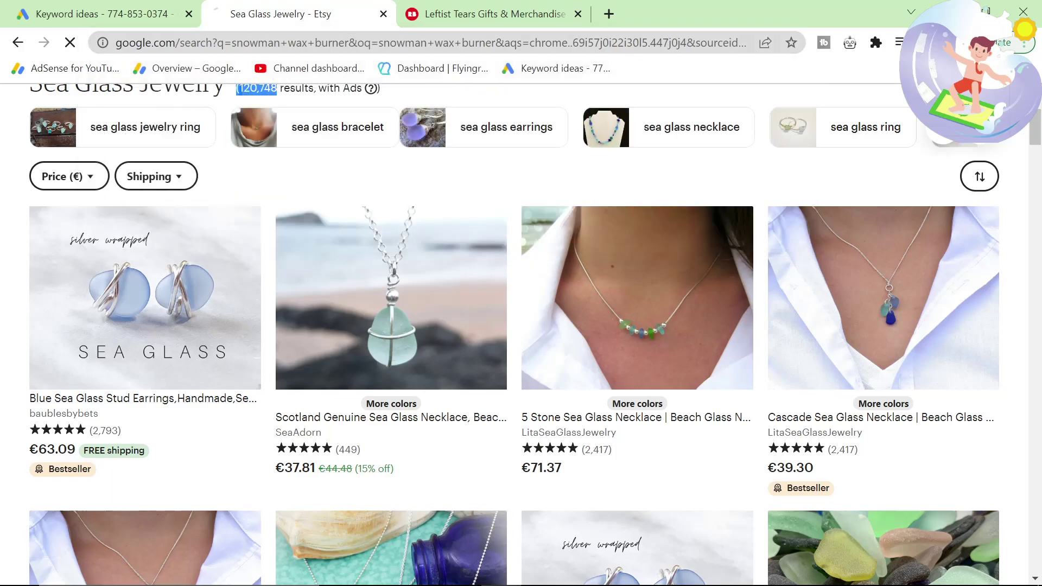
Open Etsy UK's Snowman Burner page from the Google results and look through its listings
scroll(281, 369, down, 5)
scroll(280, 365, down, 10)
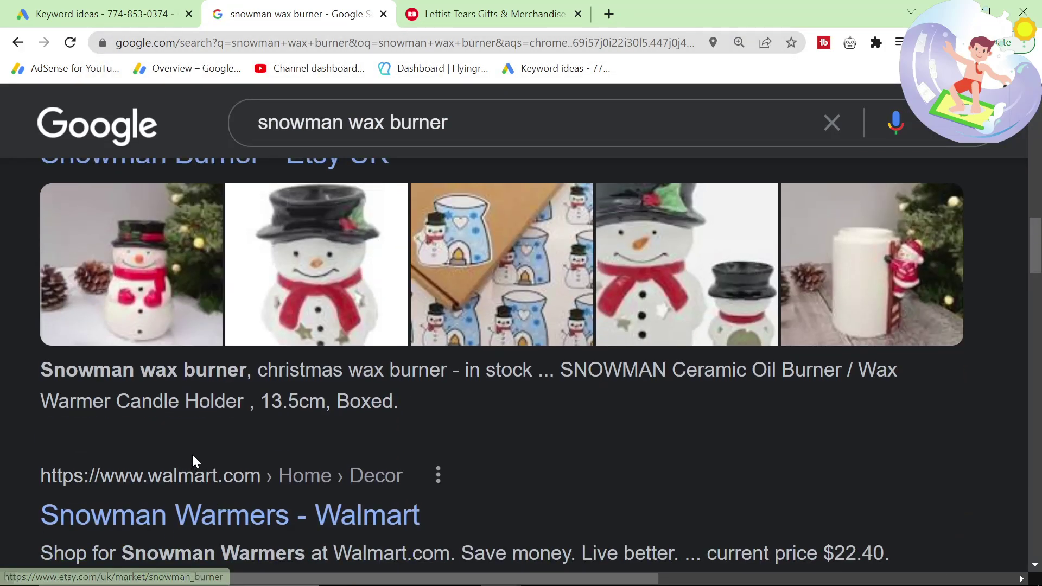
scroll(193, 456, up, 4)
click(221, 402)
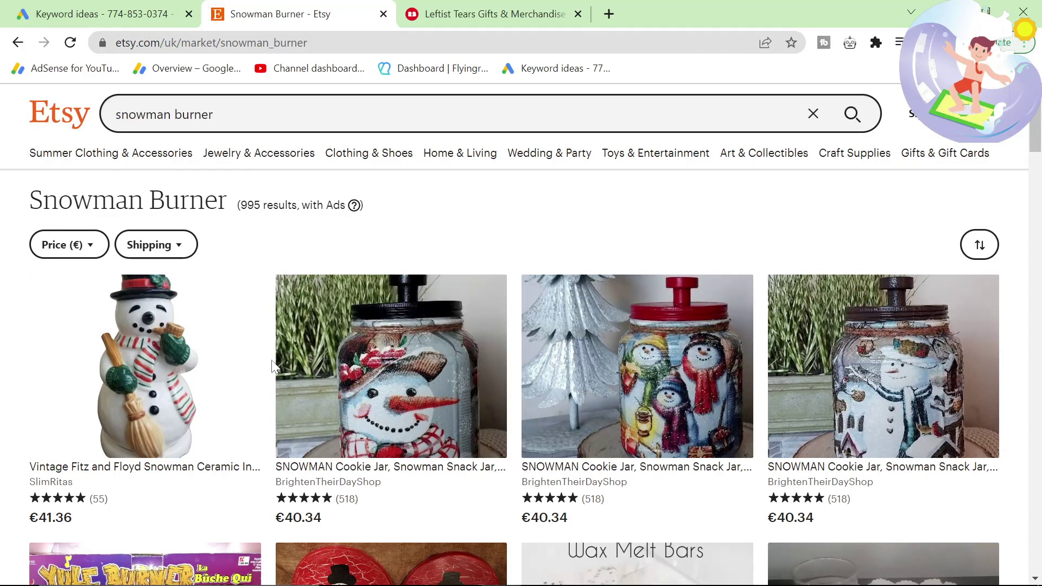
scroll(273, 367, down, 6)
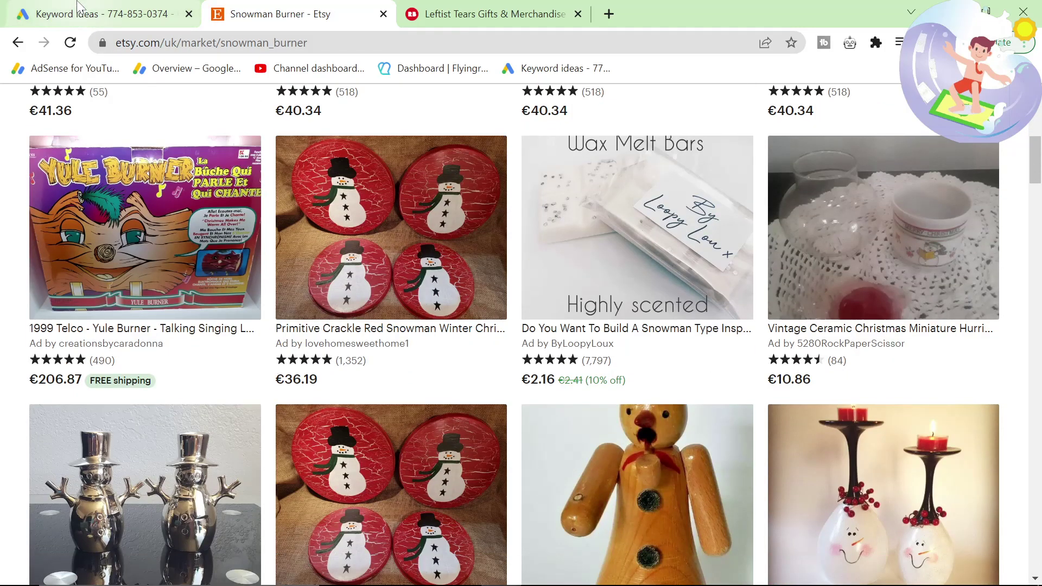
Return to Keyword Planner, look through the wax warmer keyword ideas and select the keyword "fall wax warmer" for copying
click(104, 14)
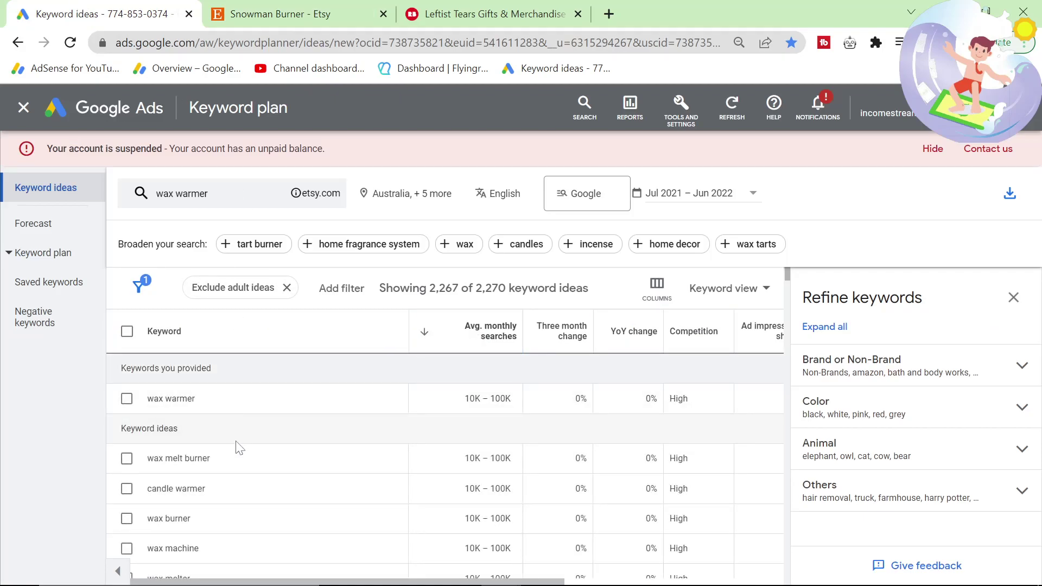
scroll(299, 443, down, 4)
scroll(298, 443, down, 5)
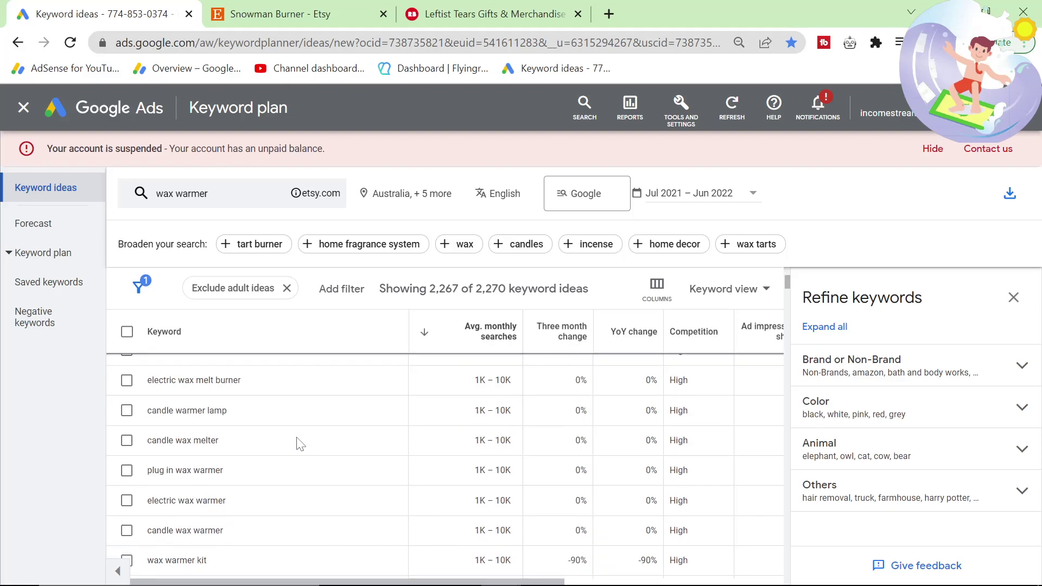
scroll(299, 443, down, 6)
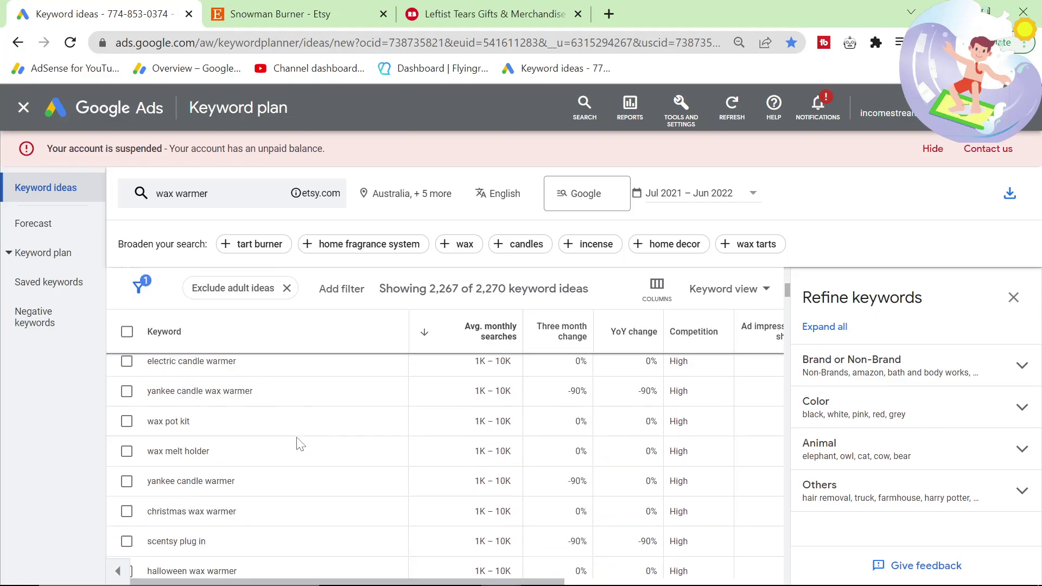
scroll(298, 443, down, 5)
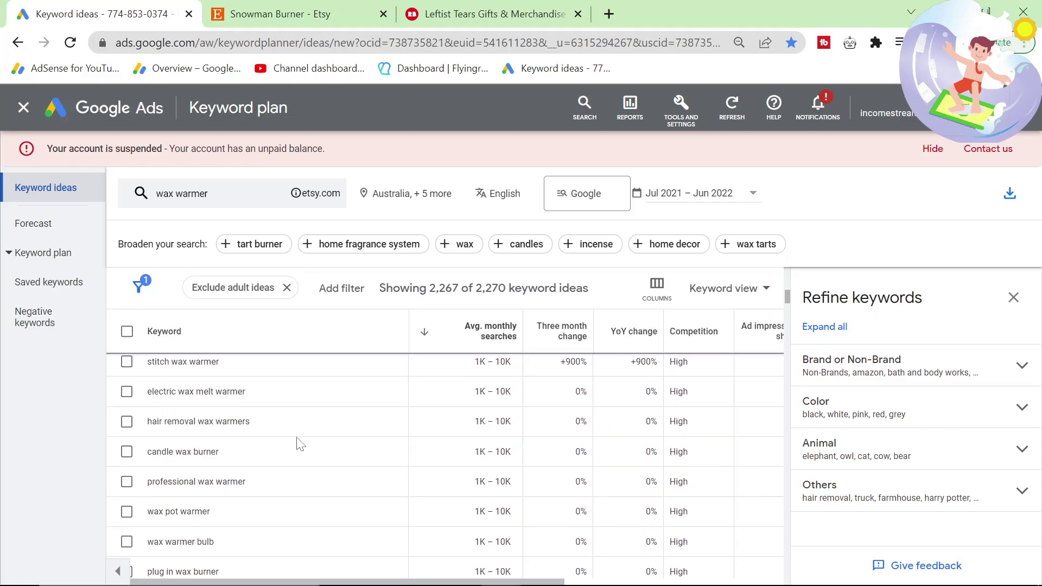
scroll(300, 444, down, 8)
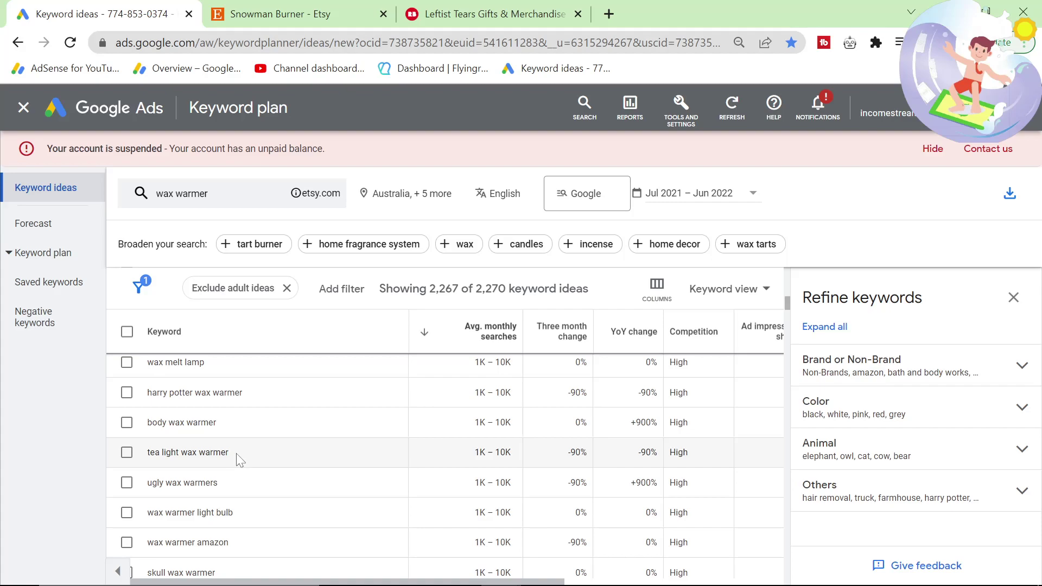
scroll(240, 461, down, 5)
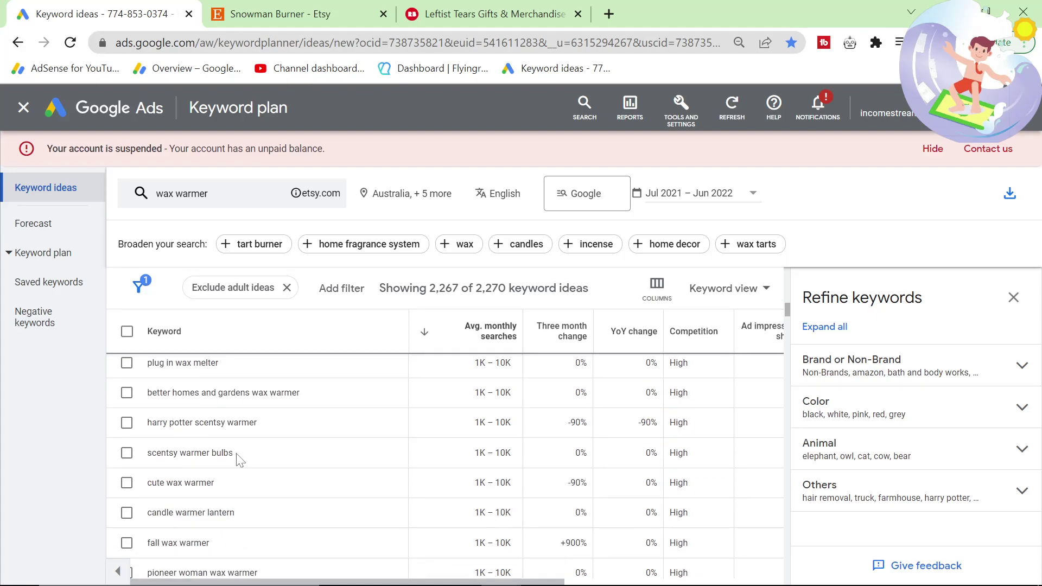
scroll(239, 461, down, 2)
drag(217, 433, 142, 437)
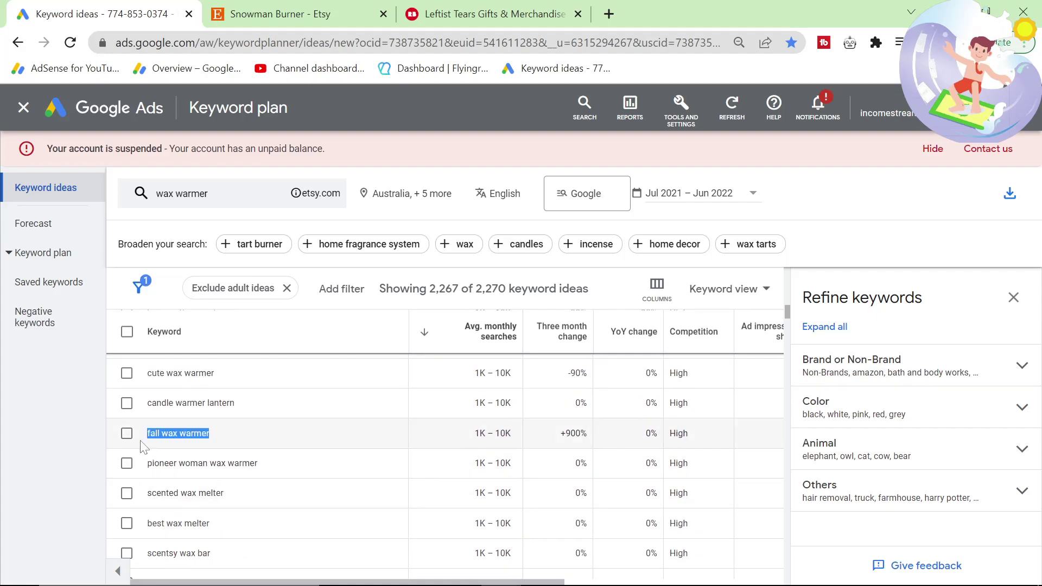
Search Etsy for "fall wax warmer" and check the number of results and the listings
click(250, 6)
scroll(244, 286, up, 5)
scroll(337, 364, down, 5)
scroll(336, 365, up, 5)
click(213, 114)
key(Return)
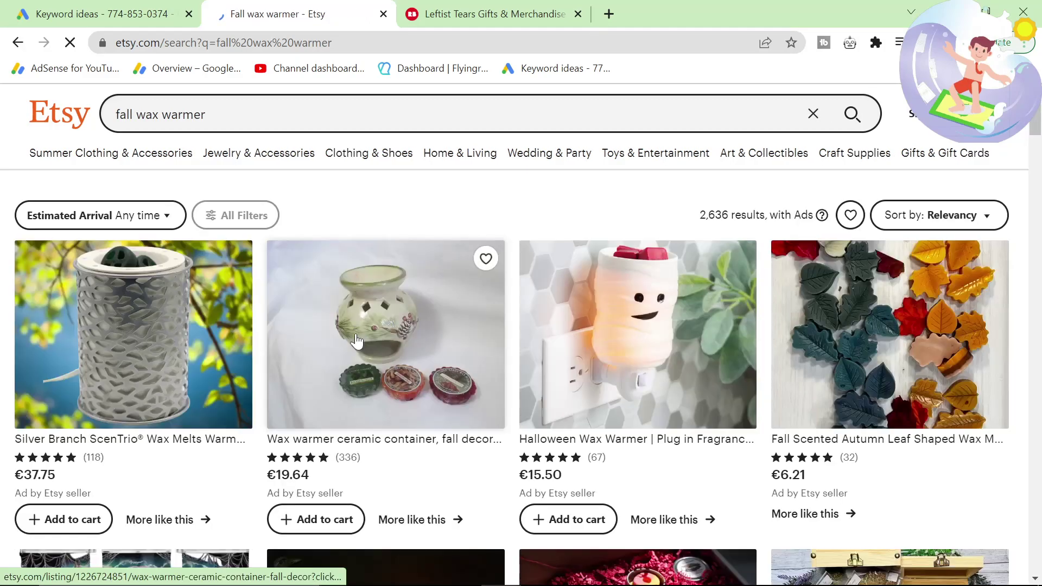
scroll(358, 342, down, 5)
scroll(360, 351, up, 4)
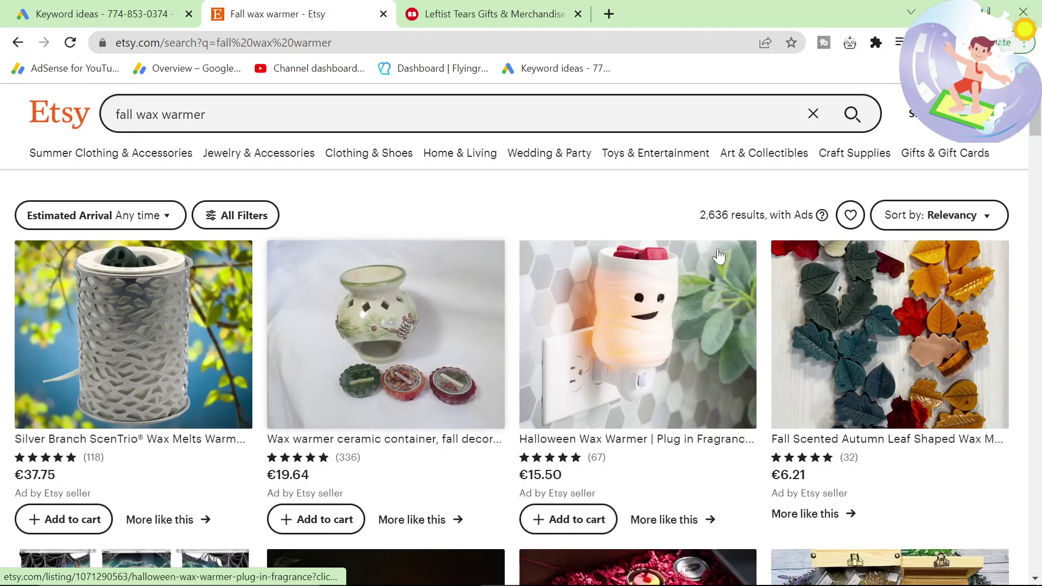
Look further through the wax warmer keyword ideas in Keyword Planner, including those with 100 – 1K monthly searches
click(109, 14)
scroll(309, 413, down, 9)
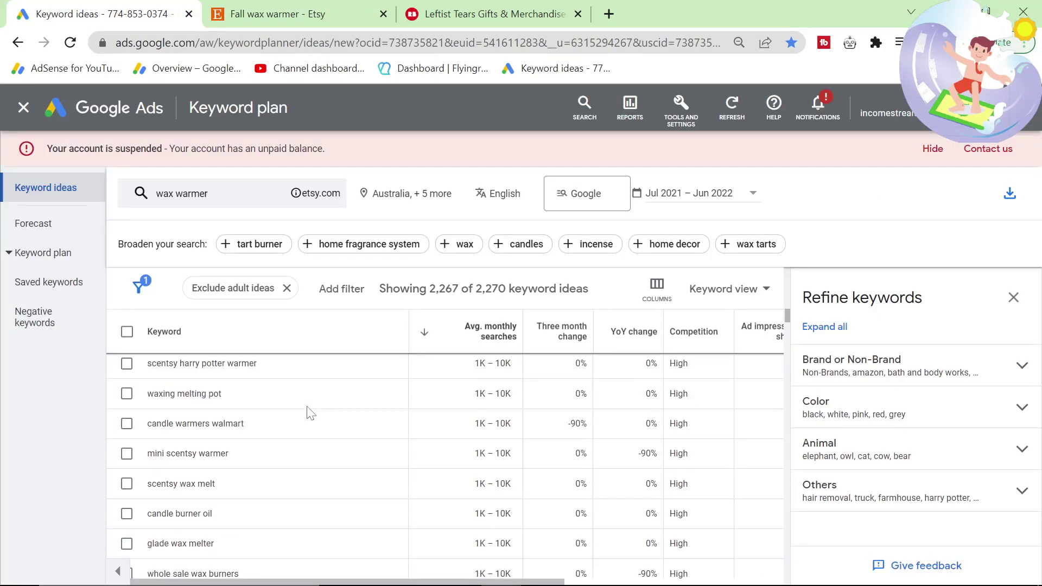
scroll(310, 414, down, 2)
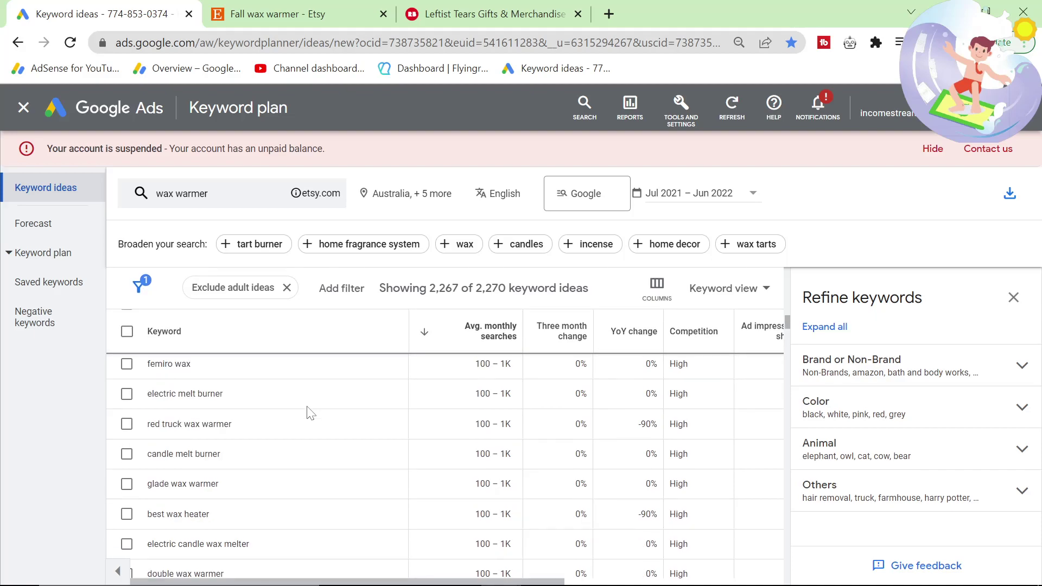
scroll(311, 414, down, 8)
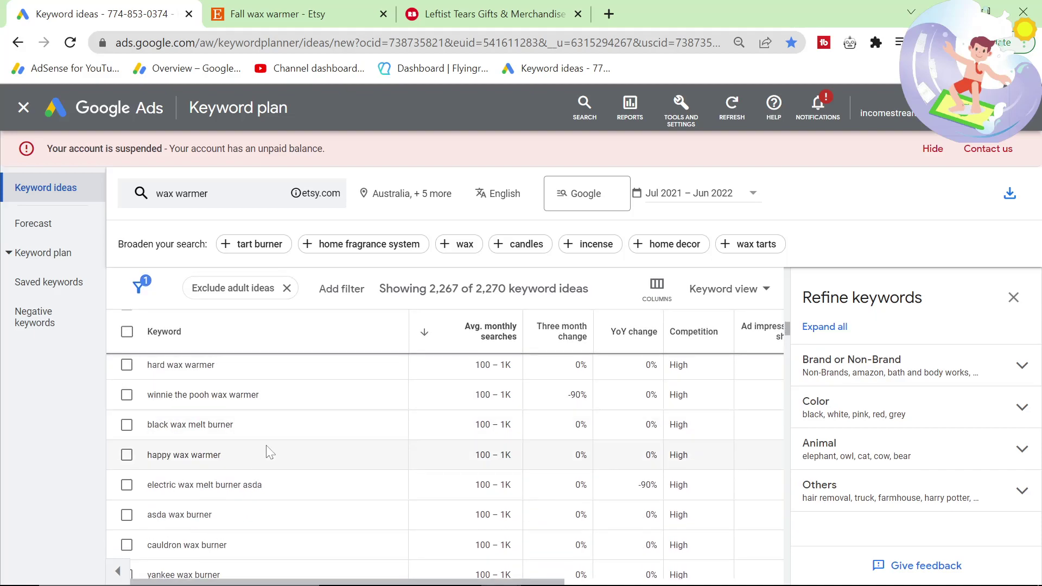
scroll(266, 470, down, 8)
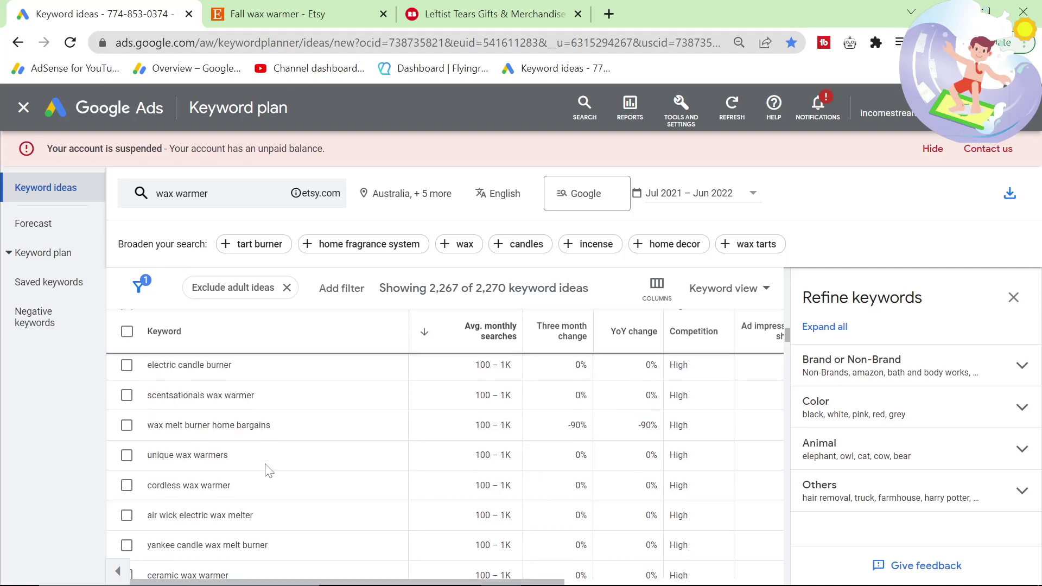
scroll(260, 483, down, 2)
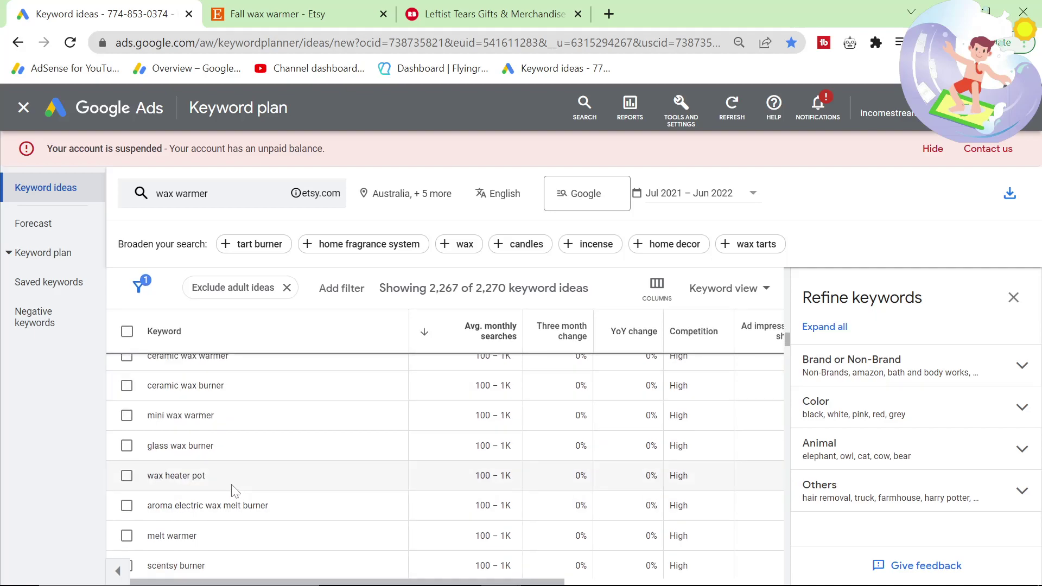
scroll(236, 492, down, 5)
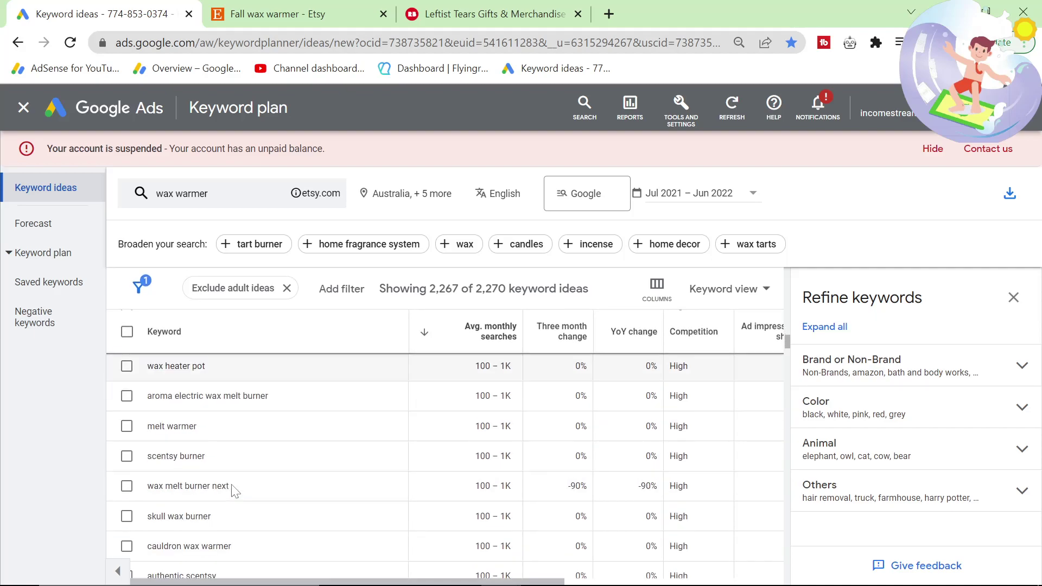
Search Google for "wax warmer" in a new tab, expand the question "Which wax warmer is best?" and look through the results
click(609, 14)
text(wax warmer)
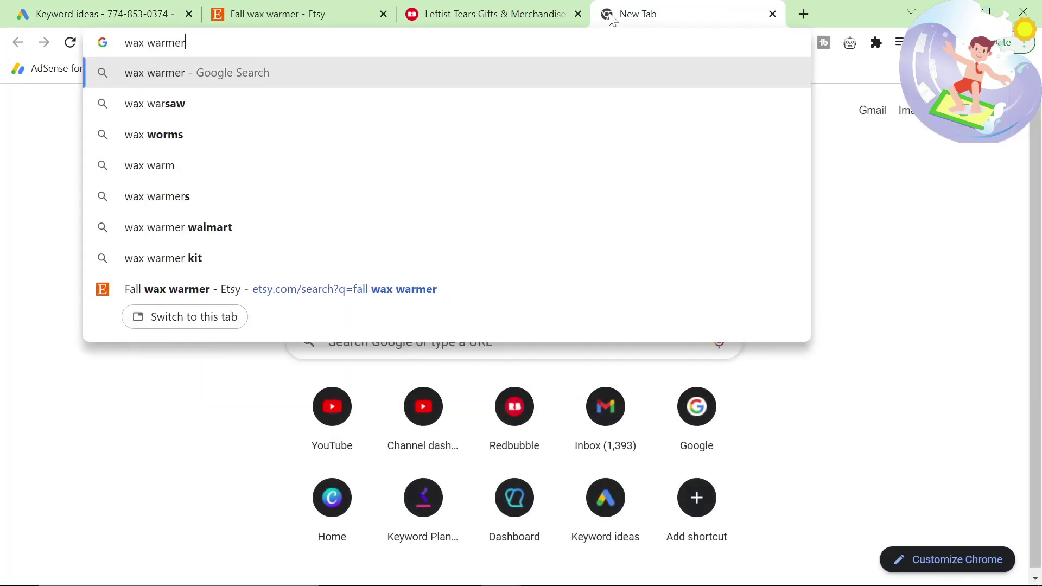
key(Return)
scroll(280, 397, down, 5)
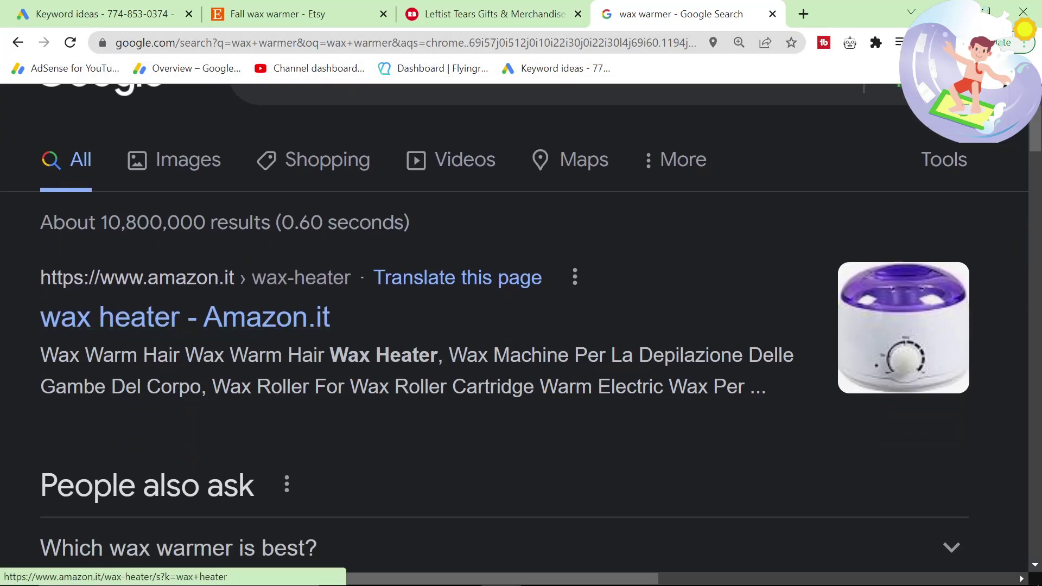
click(245, 302)
scroll(239, 412, down, 5)
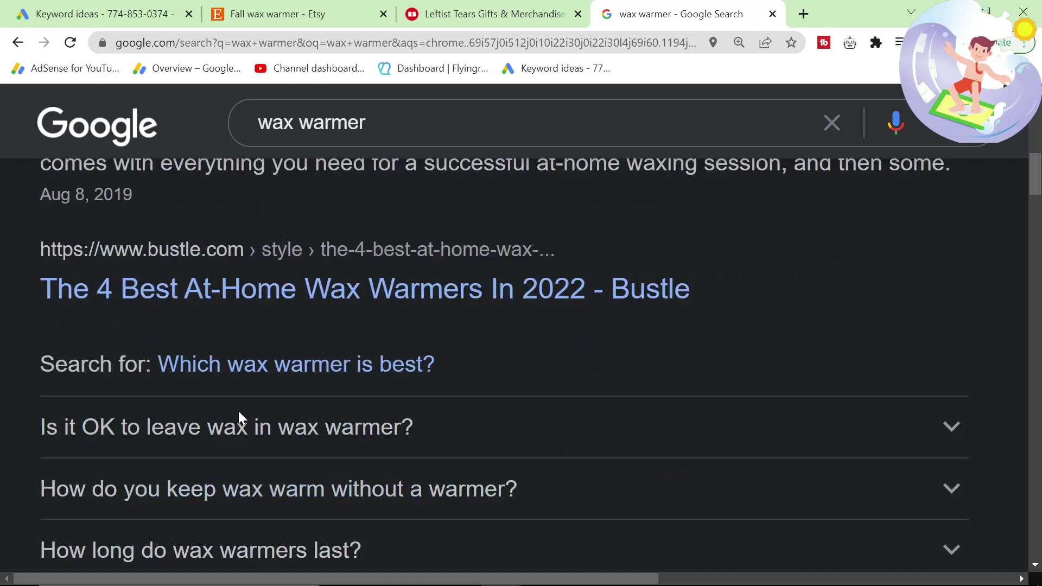
scroll(232, 481, down, 3)
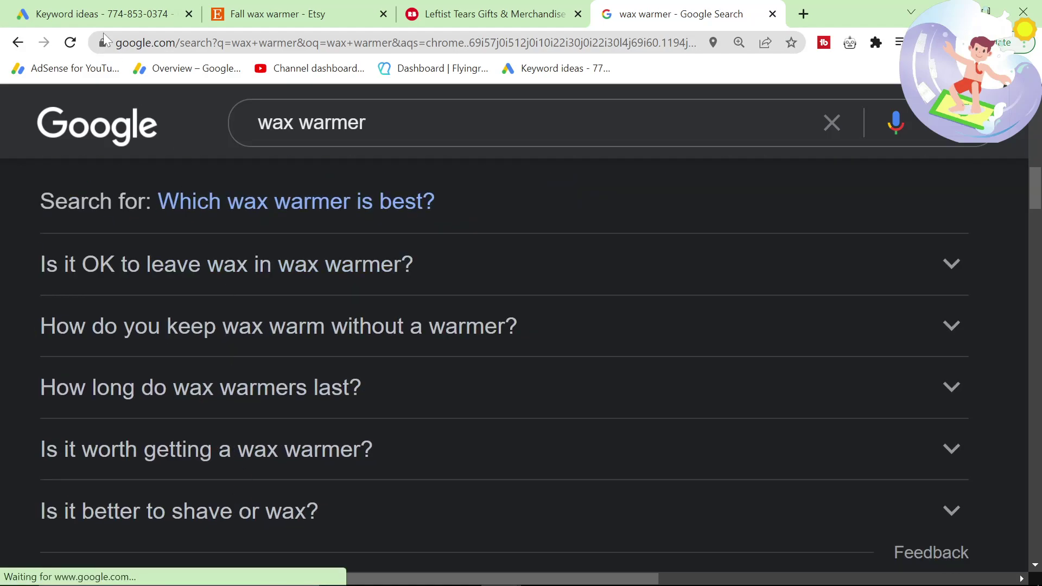
Review Keyword Planner's website and keyword search options for etsy.com and "wax warmer", closing the search form without running it
key(ctrl+1)
scroll(260, 480, down, 3)
scroll(260, 479, down, 5)
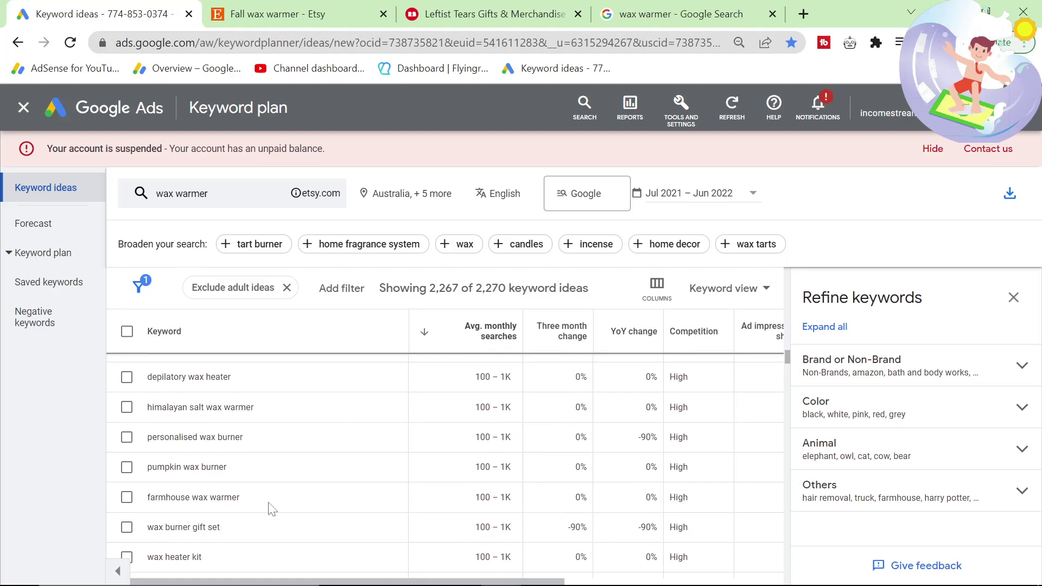
drag(829, 254, 147, 203)
click(209, 195)
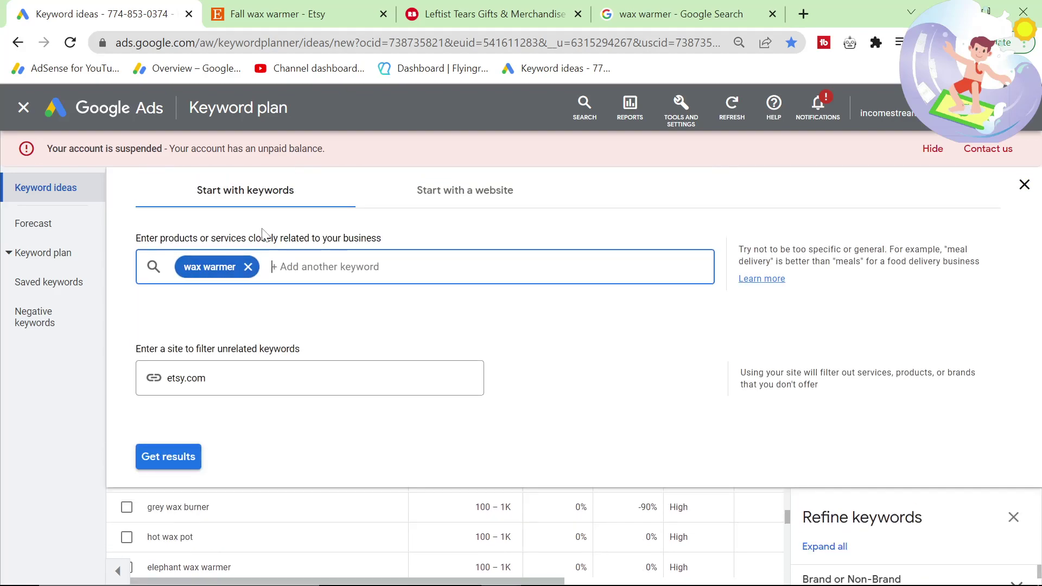
click(465, 185)
drag(219, 268, 90, 263)
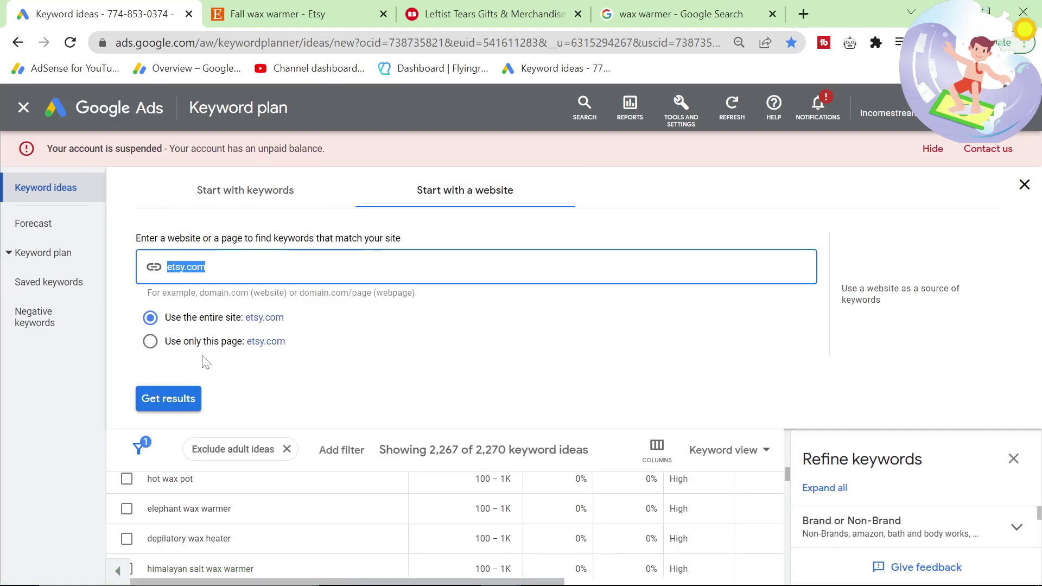
click(272, 192)
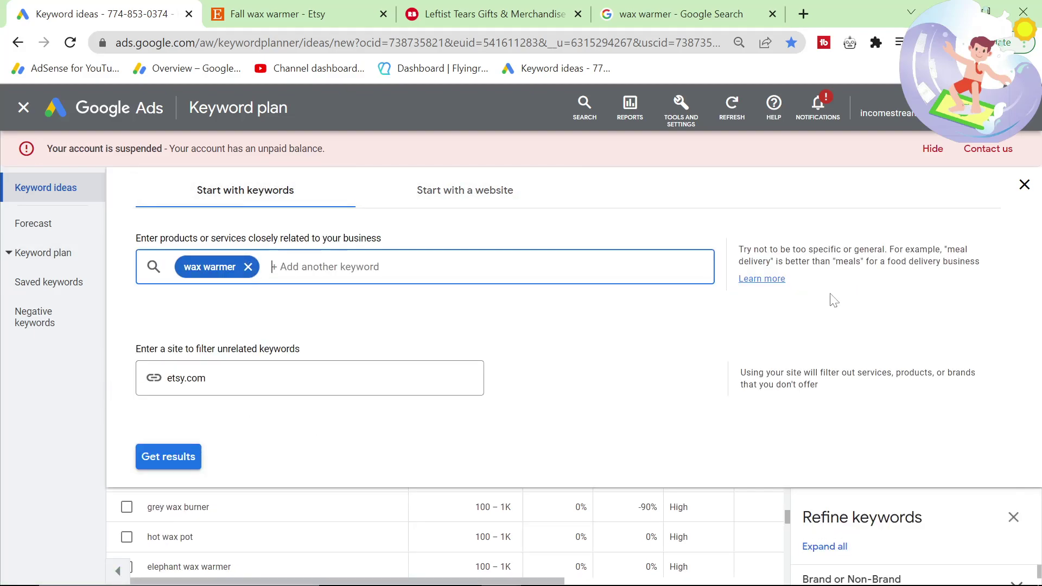
click(1026, 185)
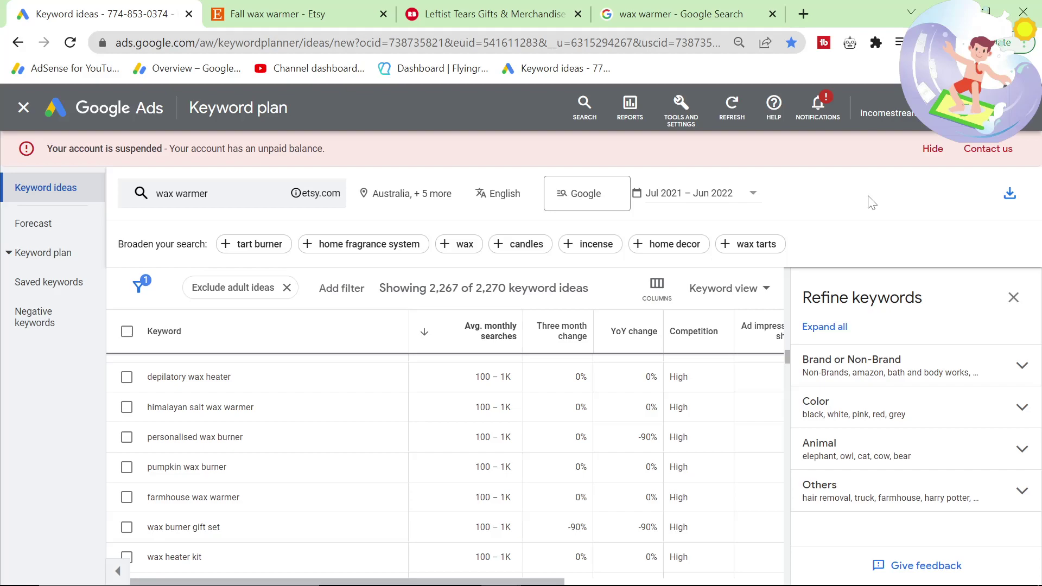
Switch to the Etsy page for "fall wax warmer" and view the Craft Supplies category list
click(356, 8)
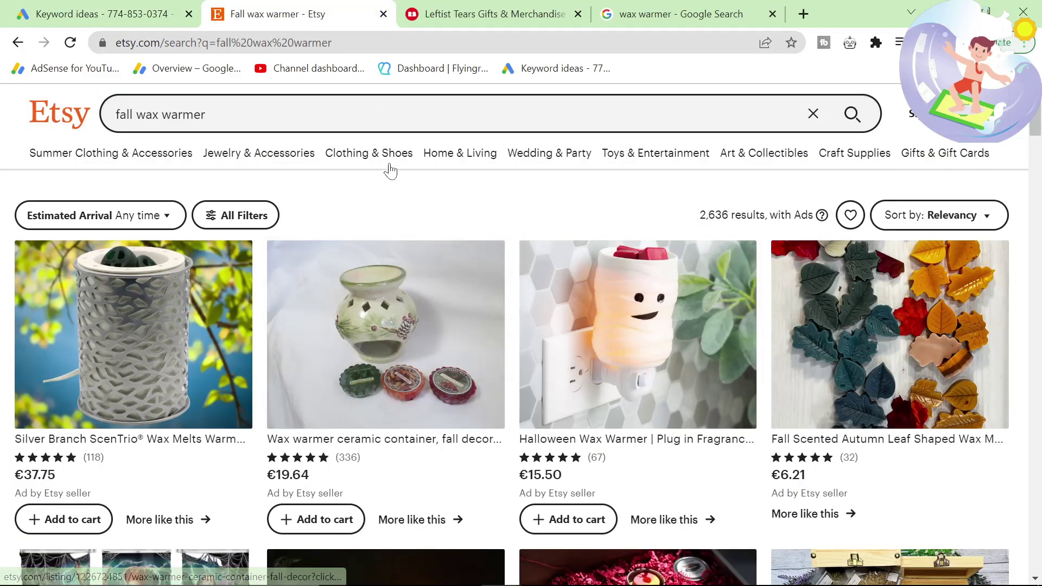
mouse_move(844, 154)
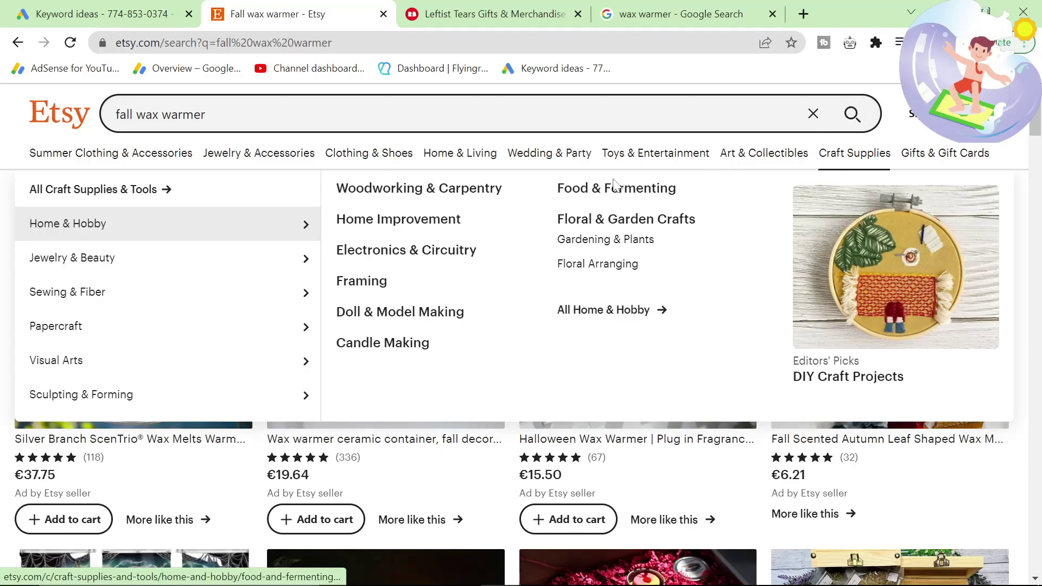